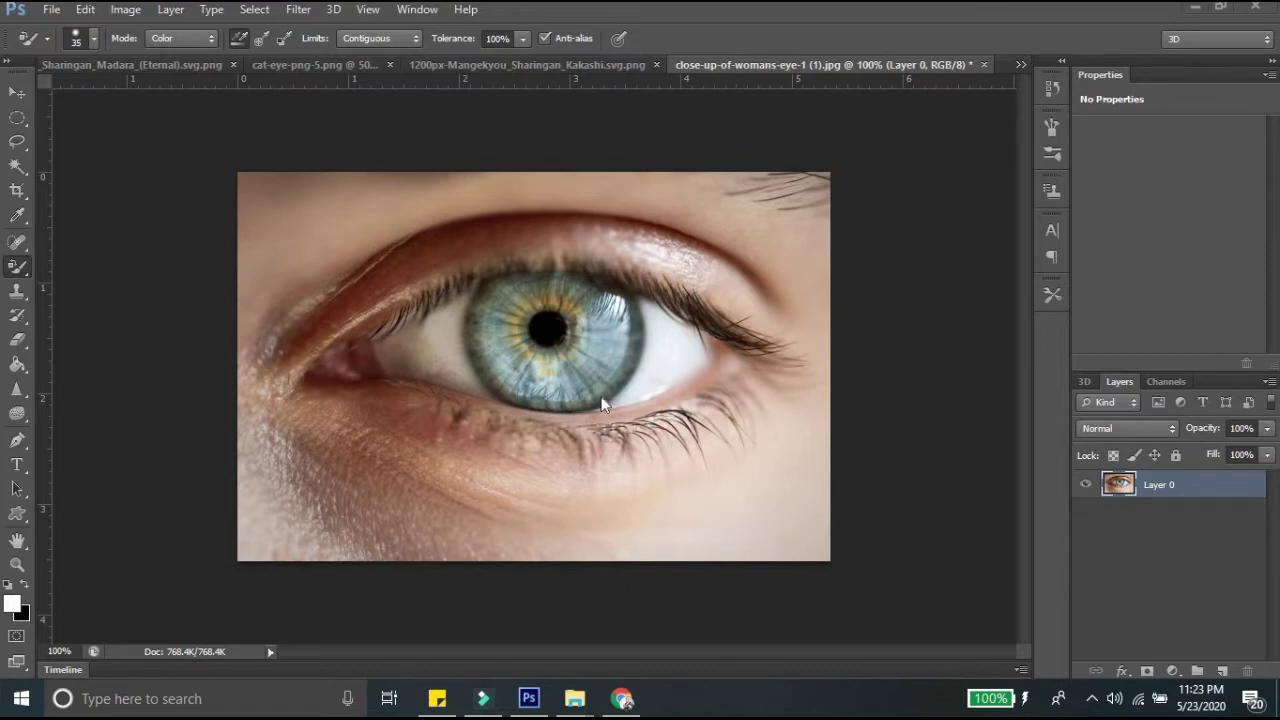
Compare the Sharingan image with the eye photo, then start greying the iris with the Color Replacement Tool
left_click(545, 65)
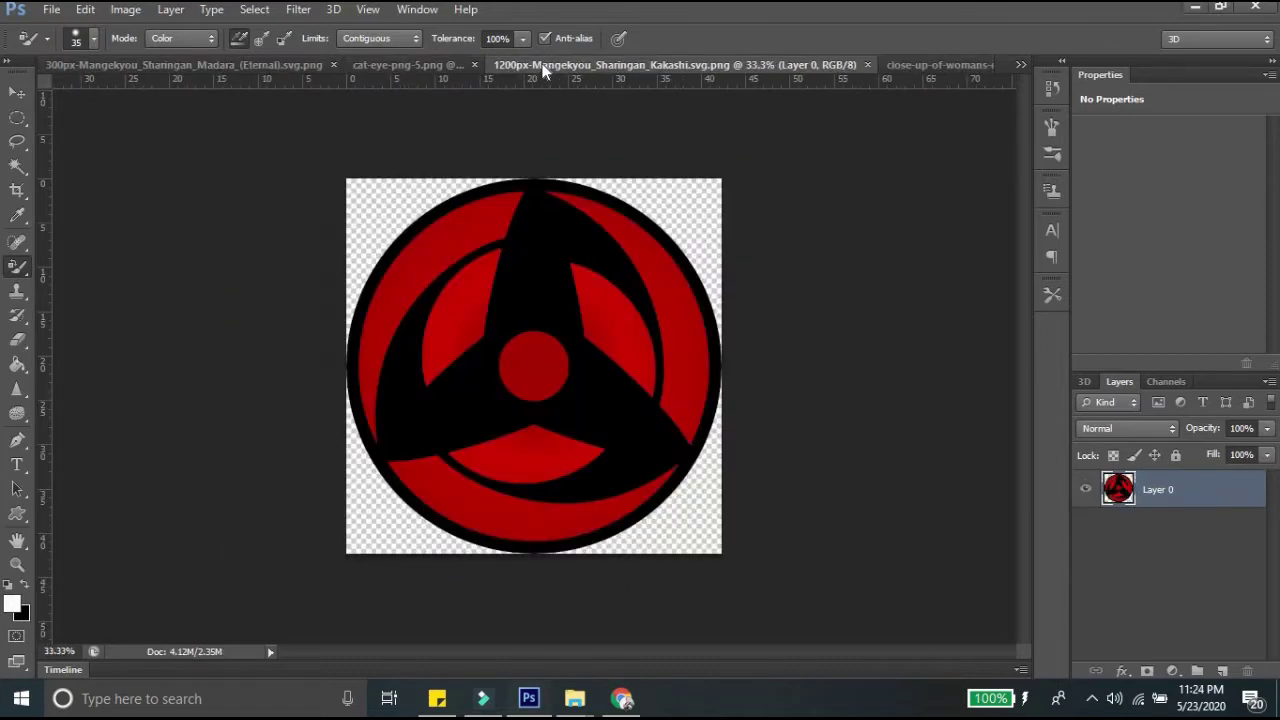
left_click(914, 64)
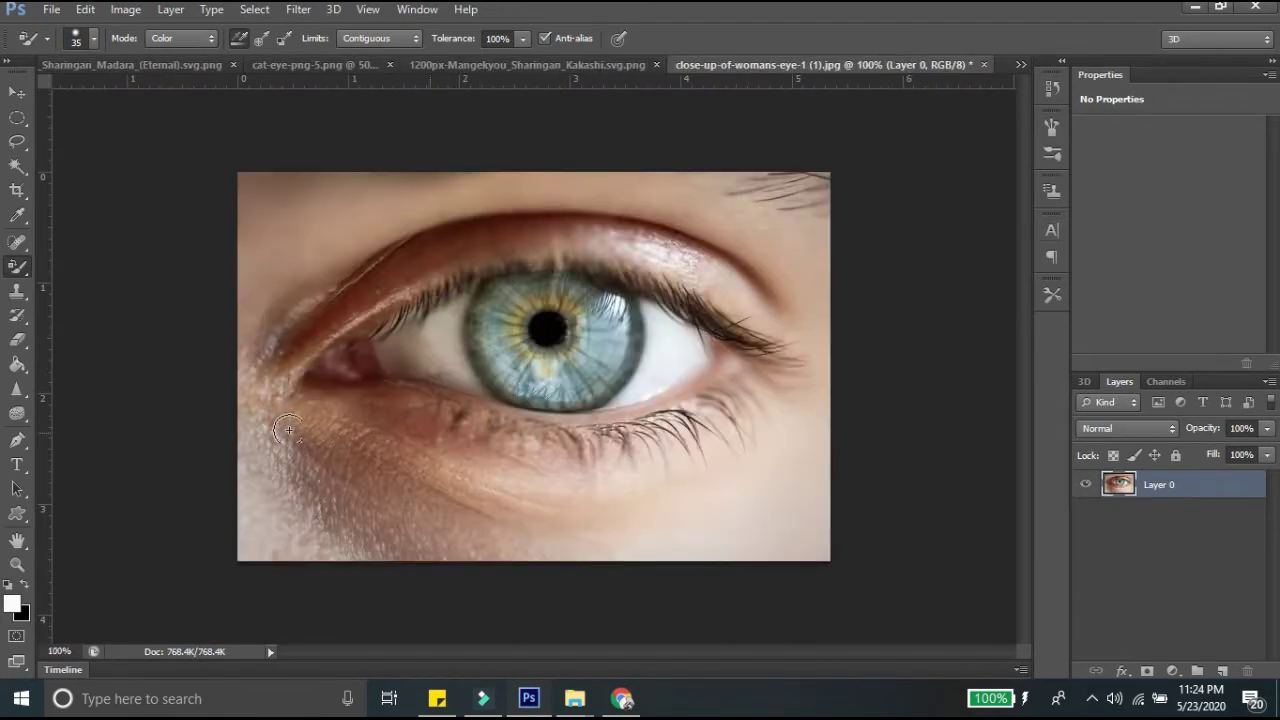
left_click(15, 272)
left_click(117, 302)
mouse_move(543, 337)
left_mouse_down()
mouse_move(590, 342)
mouse_move(528, 292)
mouse_move(469, 320)
mouse_move(514, 286)
mouse_move(612, 306)
mouse_move(627, 348)
mouse_move(581, 378)
mouse_move(503, 386)
mouse_move(591, 384)
mouse_move(628, 312)
mouse_move(606, 366)
mouse_move(545, 390)
mouse_move(496, 366)
mouse_move(460, 315)
left_mouse_up()
Finish greying the iris edges with a 35 px, 52% hardness brush, then bring up the Sharingan Kakashi document
left_click(96, 44)
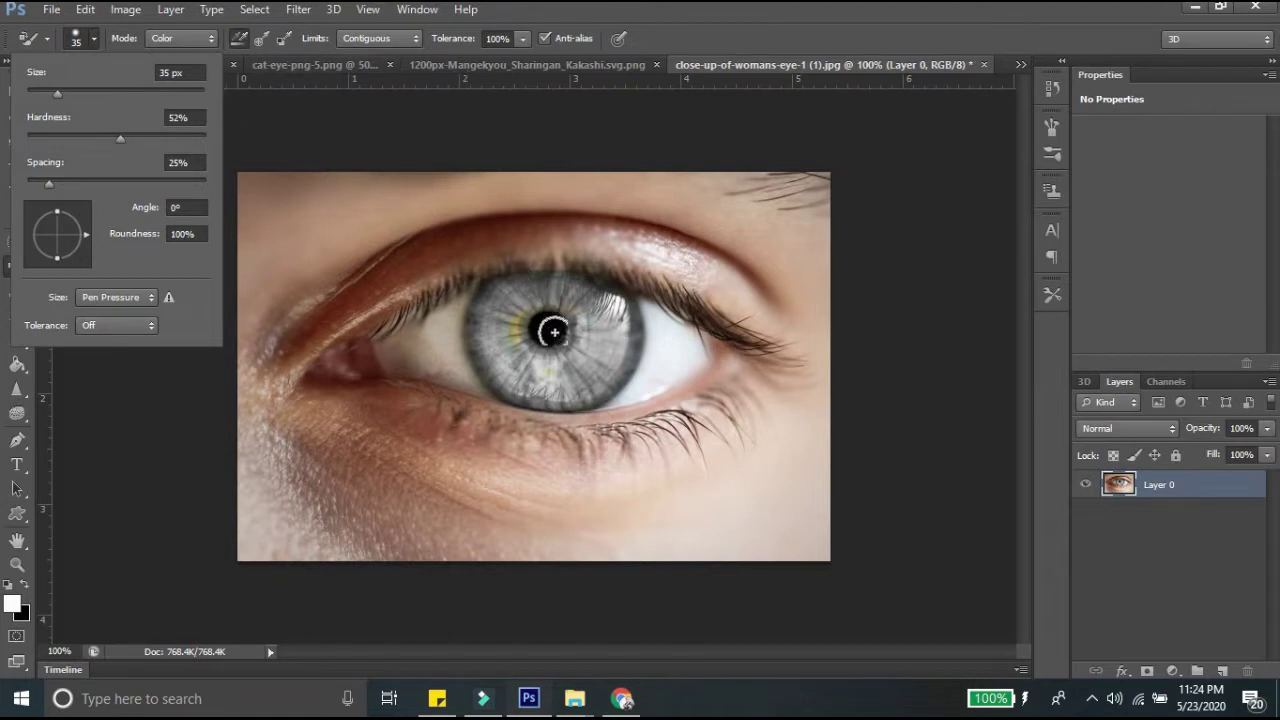
left_click(510, 335)
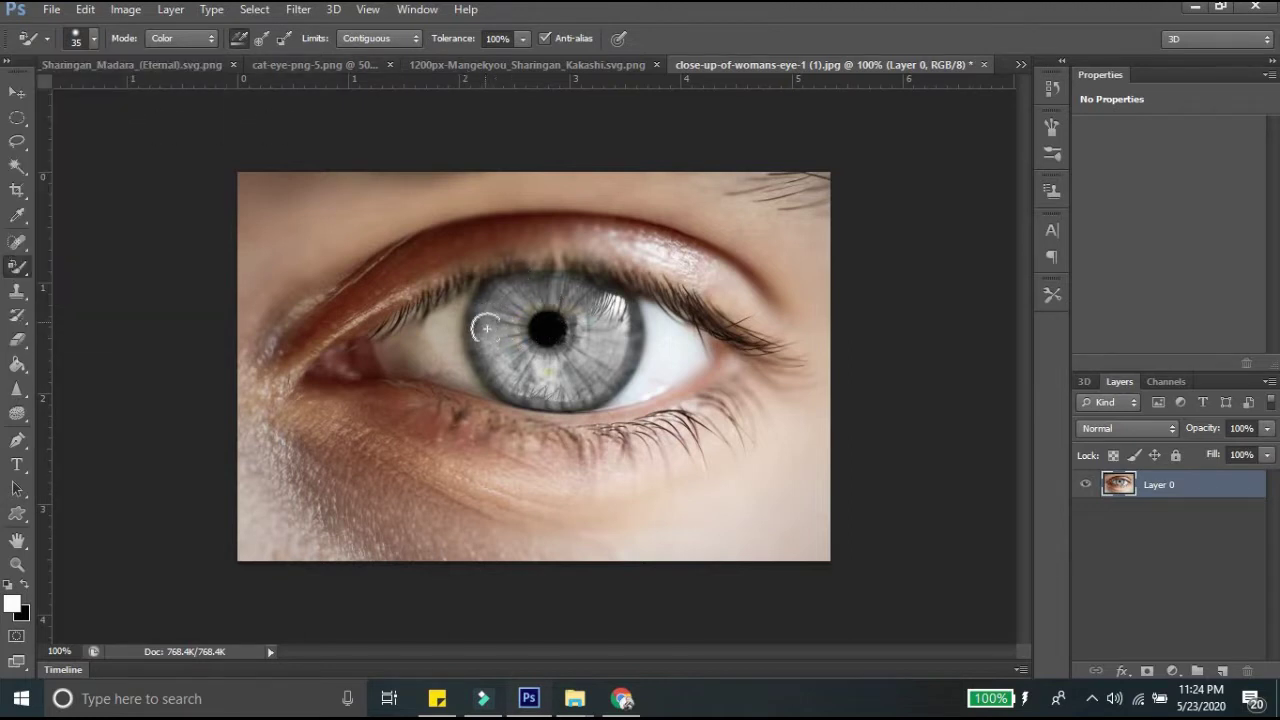
mouse_move(483, 340)
left_mouse_down()
mouse_move(492, 375)
mouse_move(530, 385)
mouse_move(605, 374)
left_mouse_up()
mouse_move(618, 322)
left_mouse_down()
mouse_move(605, 298)
mouse_move(540, 290)
mouse_move(492, 303)
mouse_move(500, 388)
mouse_move(562, 392)
left_mouse_up()
mouse_move(627, 322)
left_mouse_down()
mouse_move(608, 335)
mouse_move(540, 312)
mouse_move(482, 324)
mouse_move(494, 304)
mouse_move(603, 296)
mouse_move(620, 325)
mouse_move(608, 369)
mouse_move(562, 396)
mouse_move(482, 362)
mouse_move(492, 300)
left_mouse_up()
left_click(590, 65)
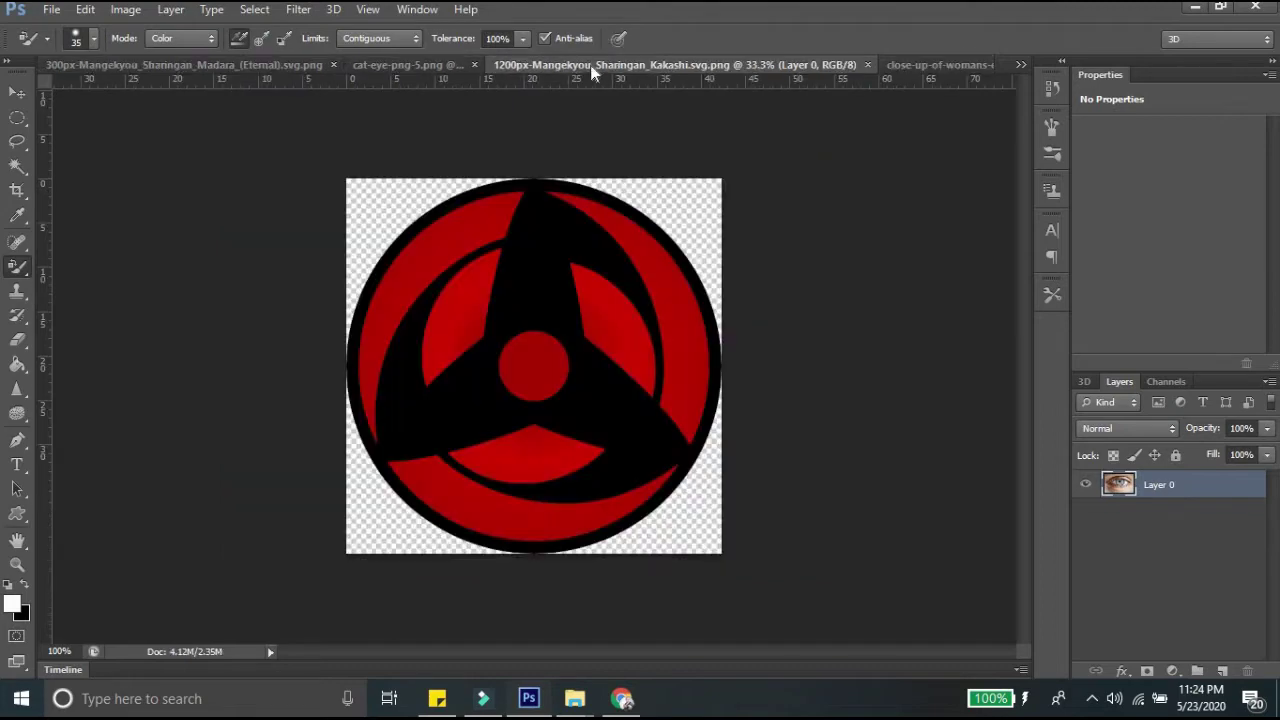
Copy the Kakashi Sharingan into the eye photo as a new layer, scaled to 16% over the iris
left_click(18, 93)
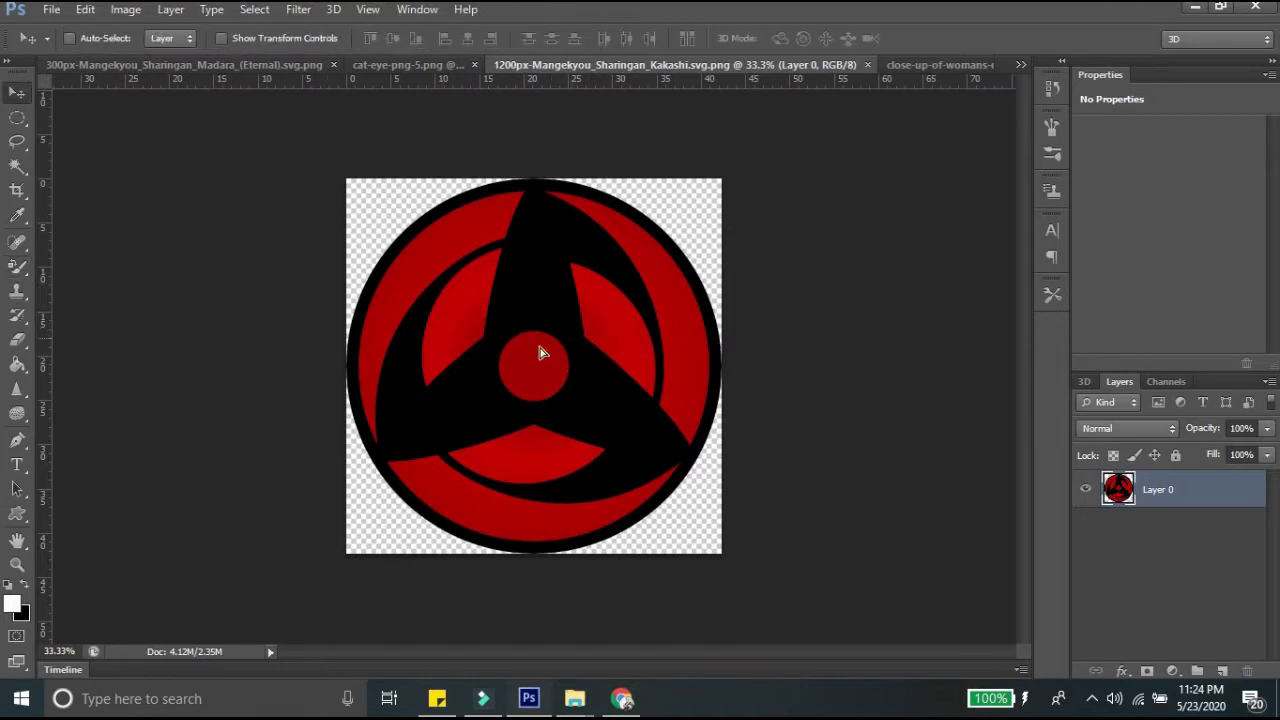
mouse_move(538, 352)
left_mouse_down()
mouse_move(660, 257)
mouse_move(586, 334)
left_mouse_up()
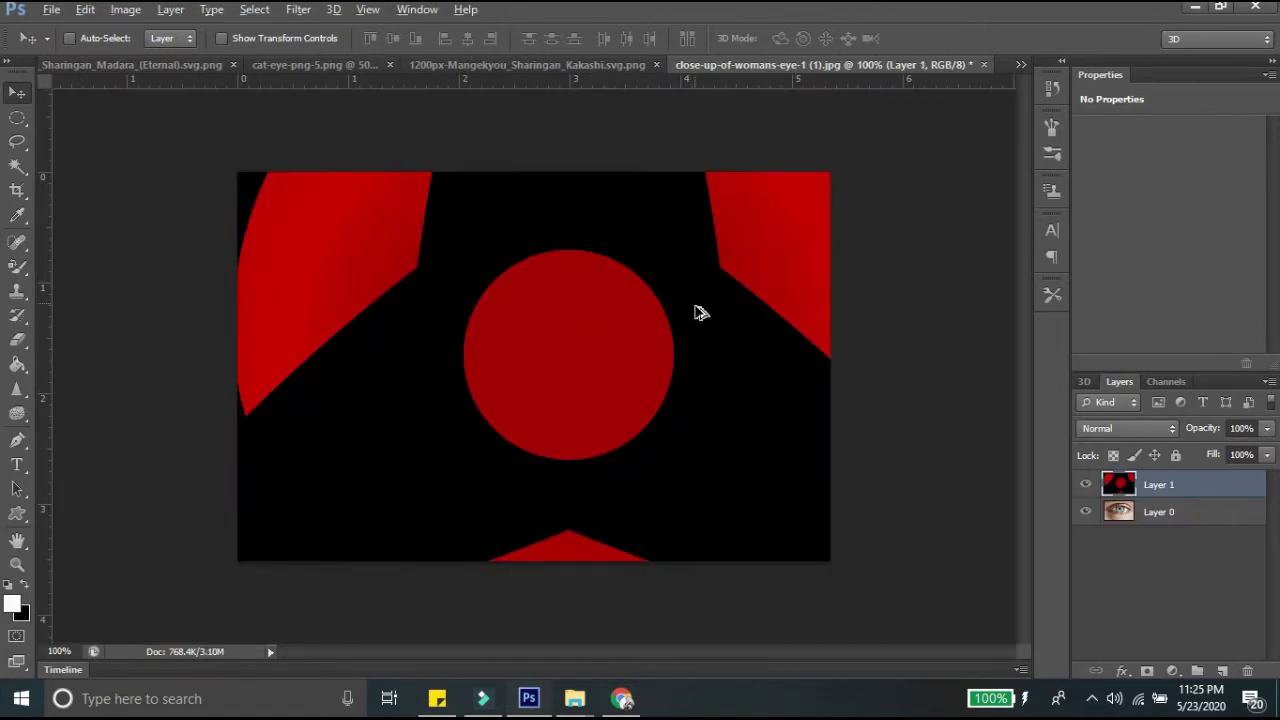
scroll(700, 312, "down", 3)
scroll(700, 312, "down", 1)
scroll(700, 312, "down", 1)
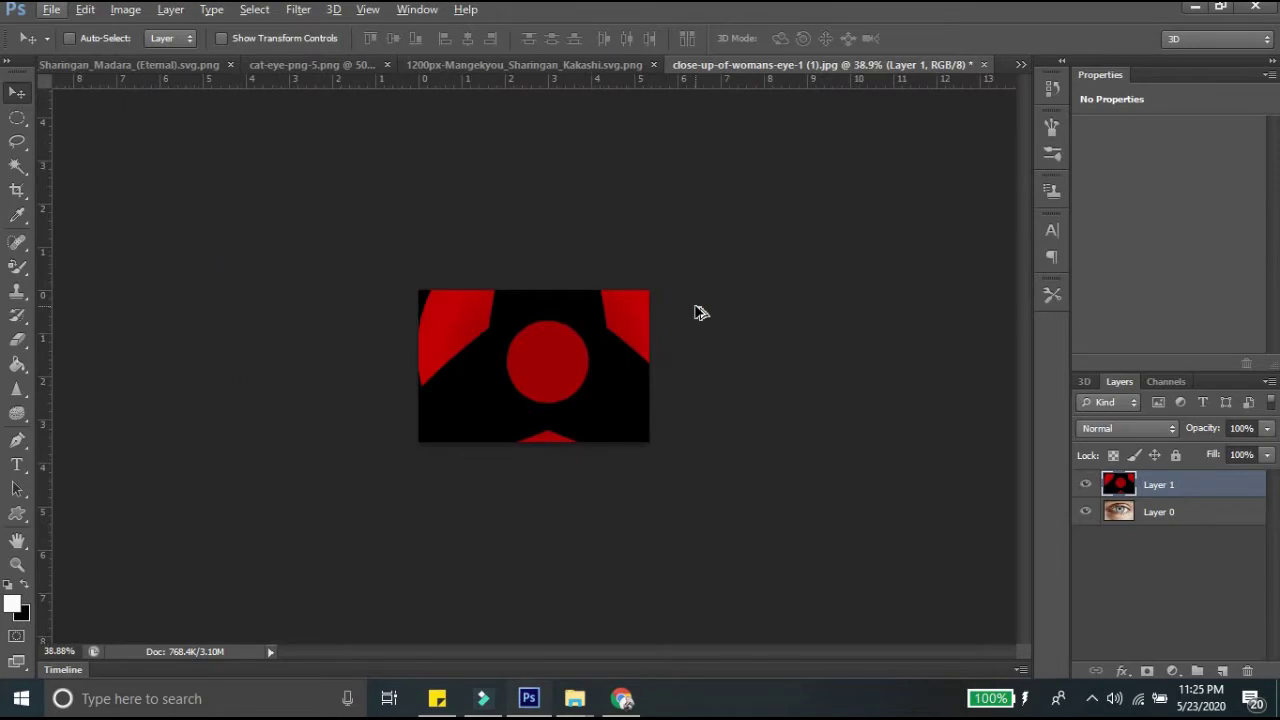
key("ctrl+t")
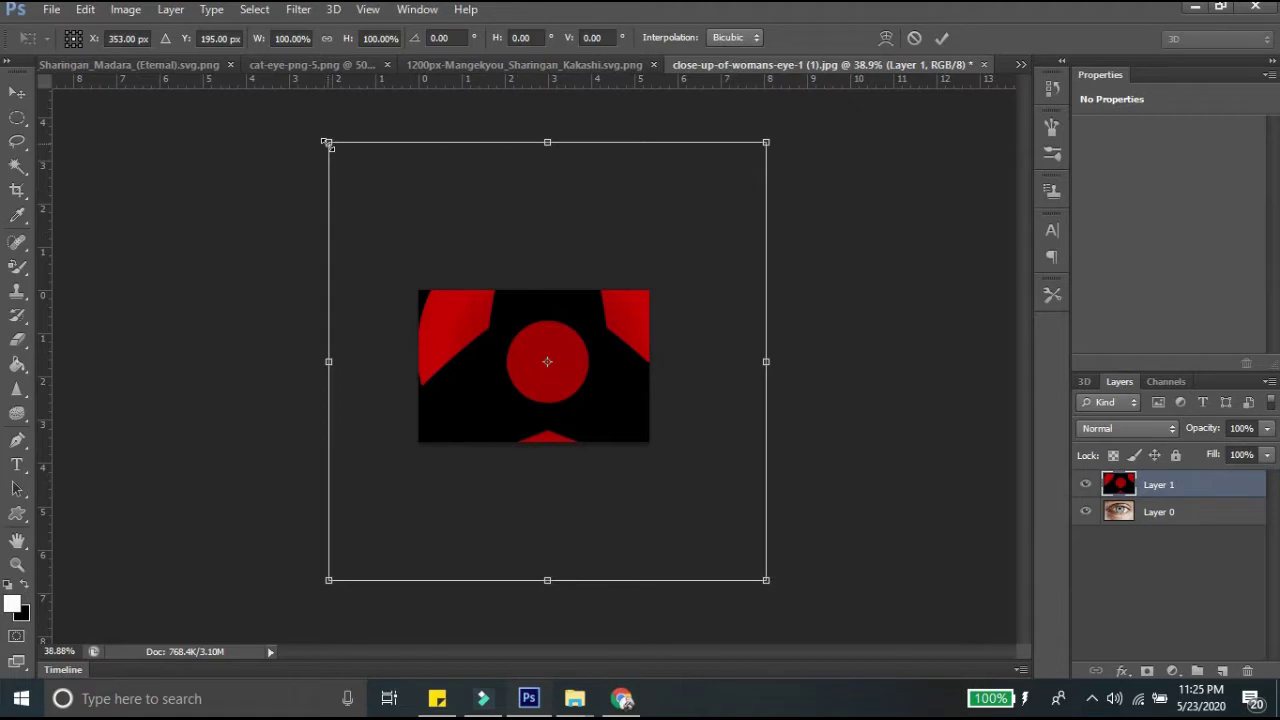
mouse_move(340, 163)
left_mouse_down()
mouse_move(637, 480)
mouse_move(515, 359)
left_mouse_up()
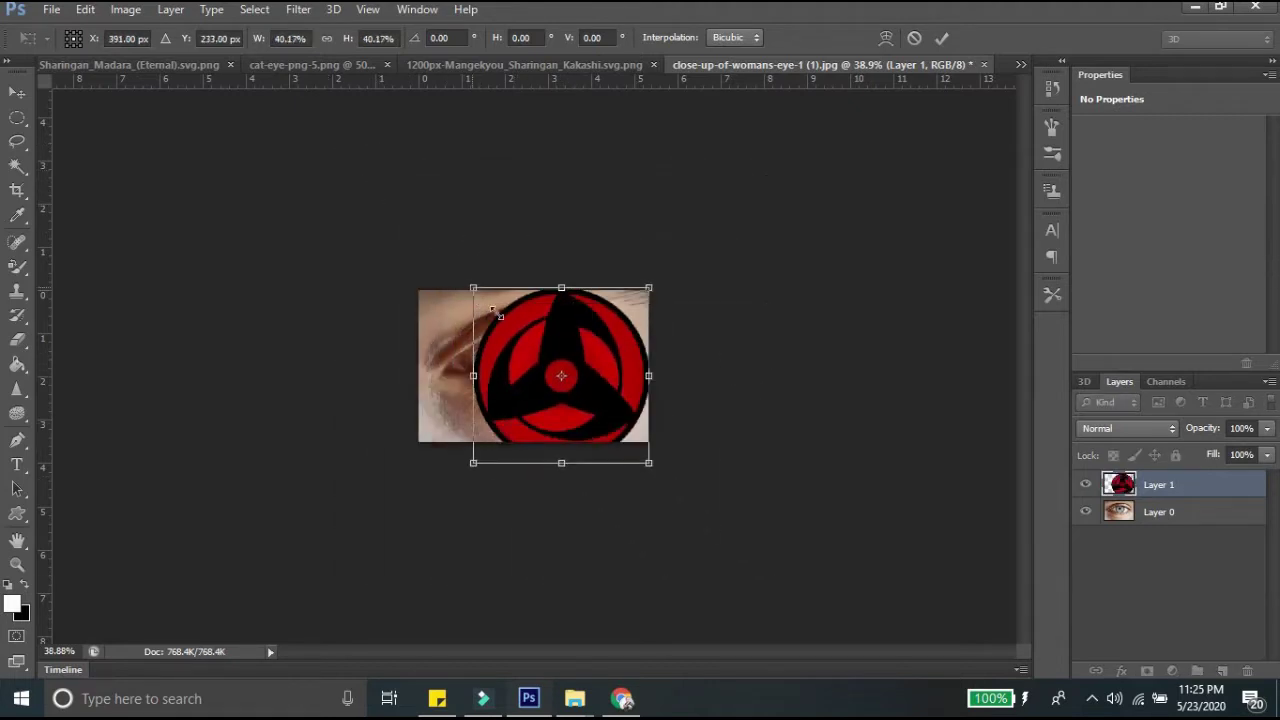
mouse_move(468, 284)
left_mouse_down()
mouse_move(562, 375)
mouse_move(523, 337)
left_mouse_up()
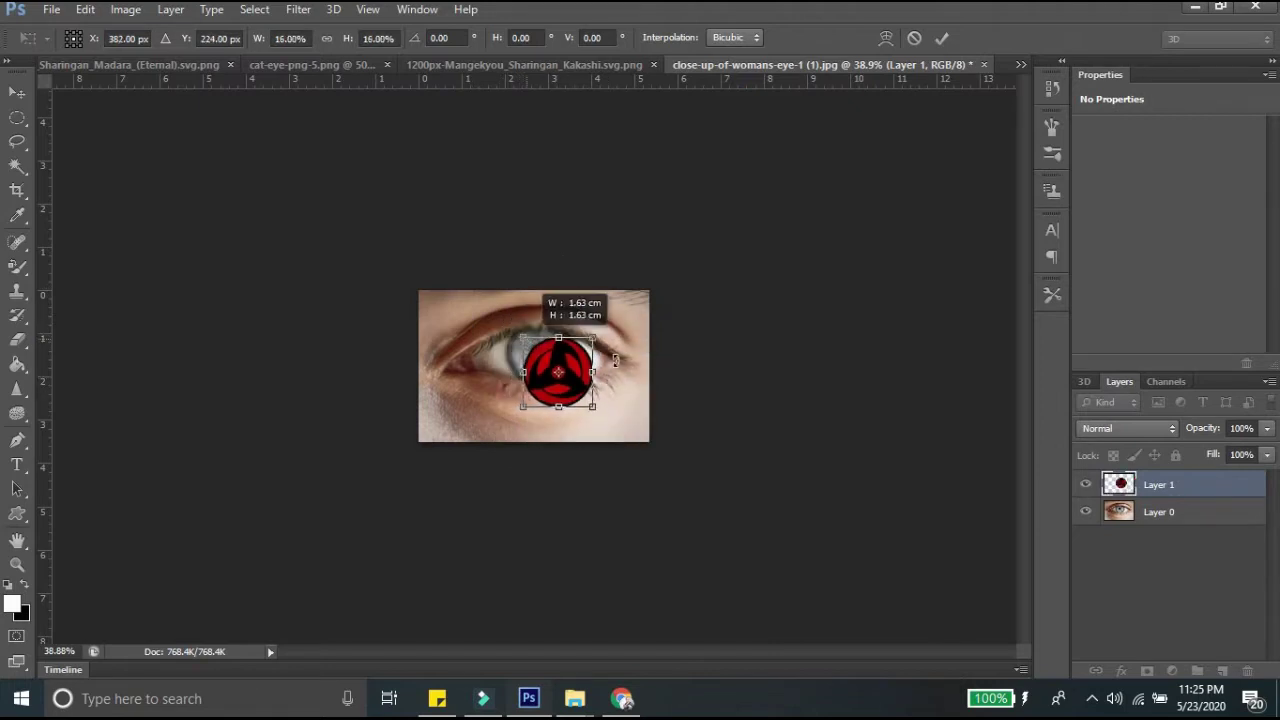
key("Return")
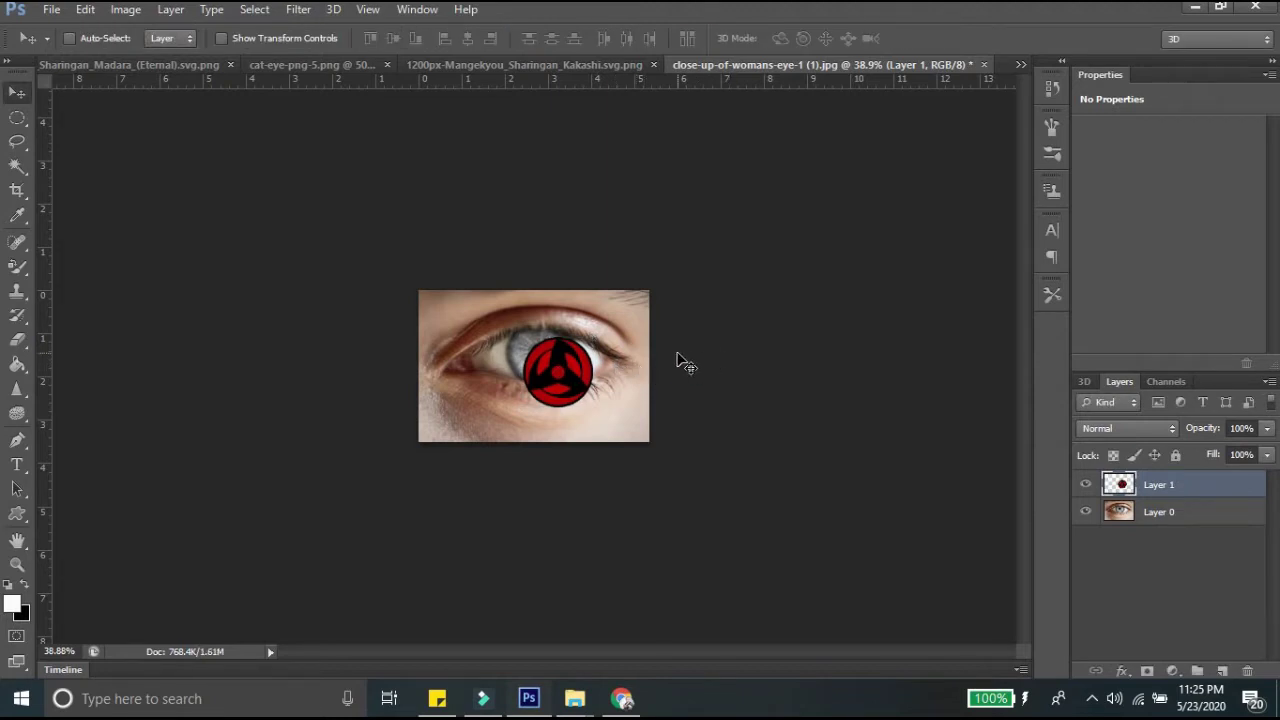
Set the Sharingan layer to 48% opacity and move it onto the iris
scroll(714, 366, "up", 5, "alt")
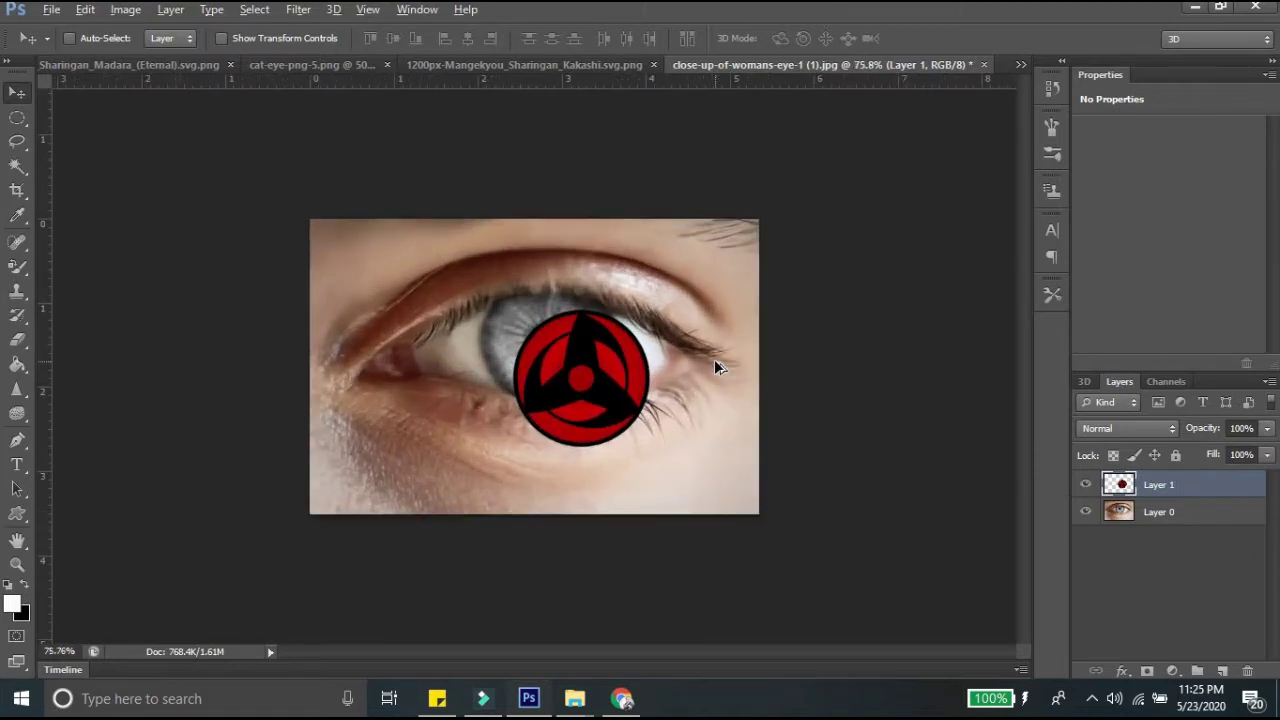
scroll(714, 366, "up", 1, "alt")
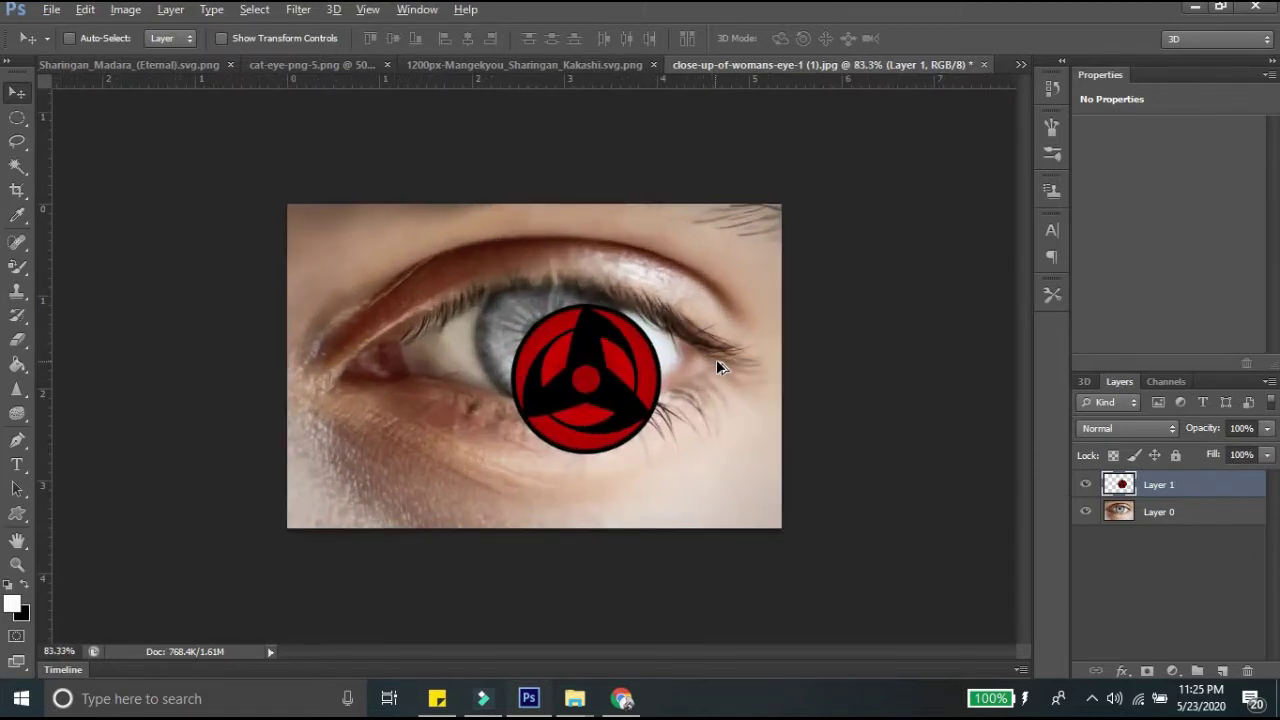
left_click(1268, 430)
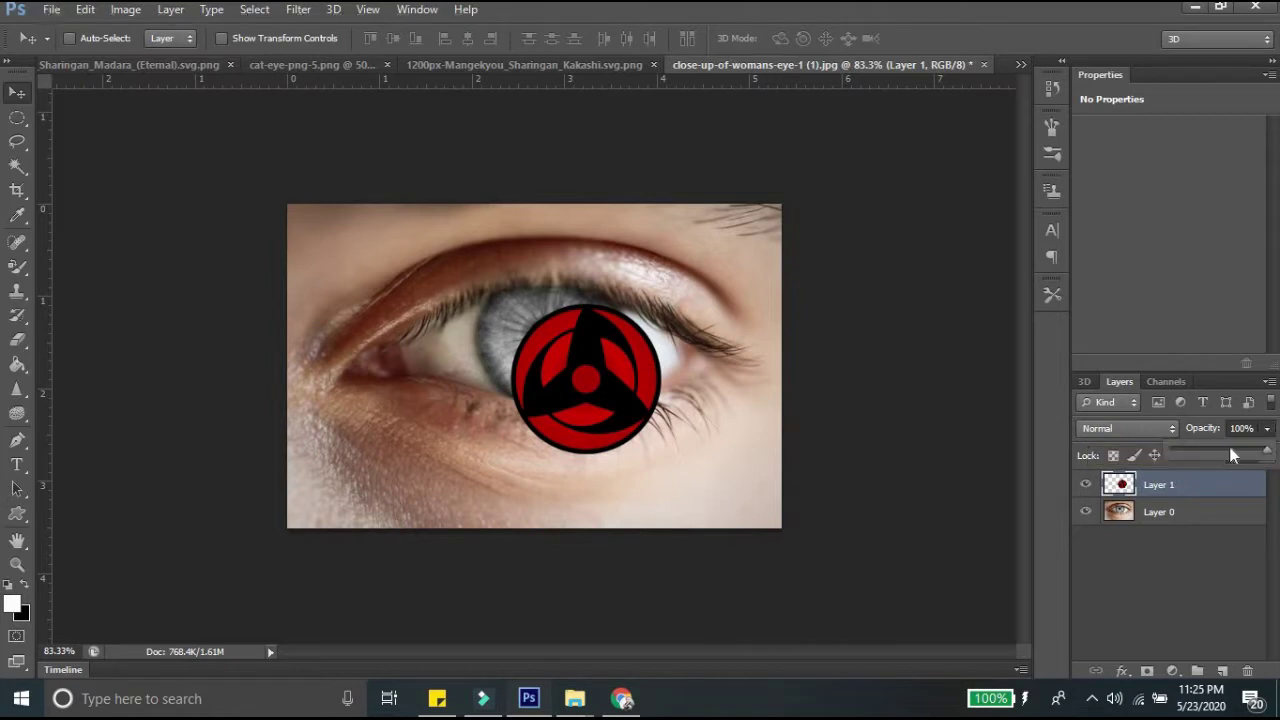
left_click(1217, 451)
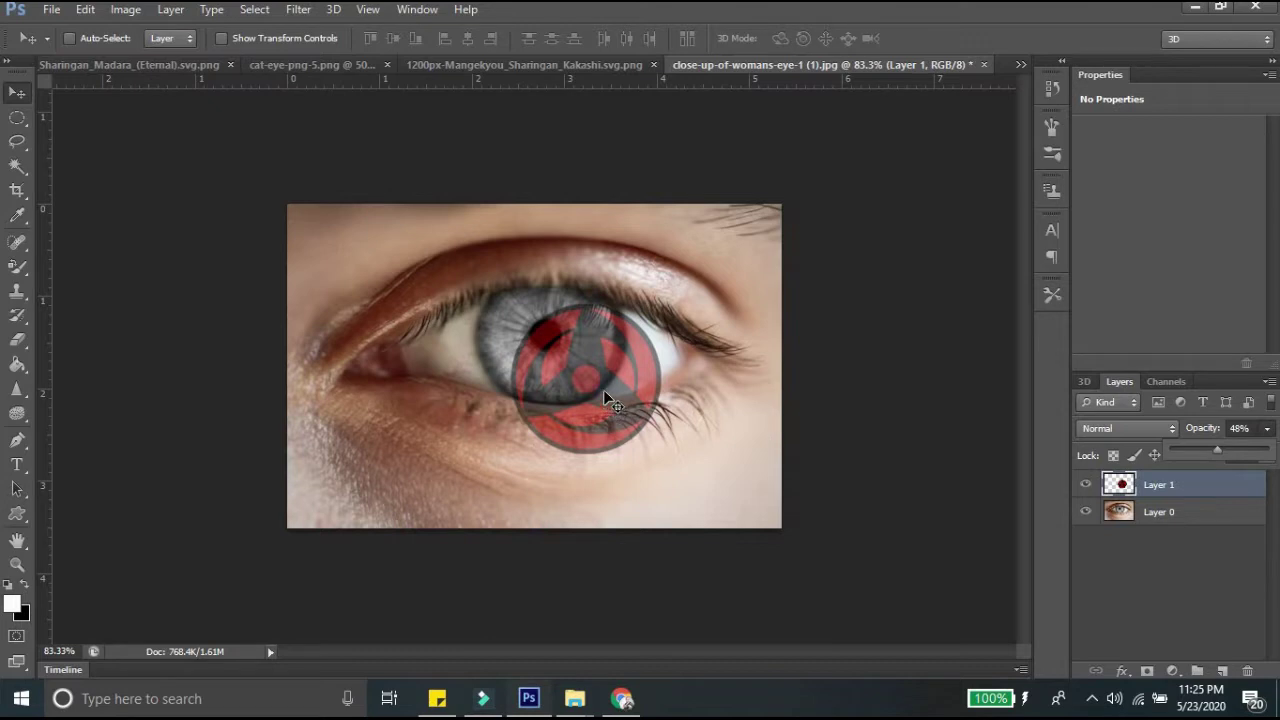
left_click_drag(605, 398, 570, 363)
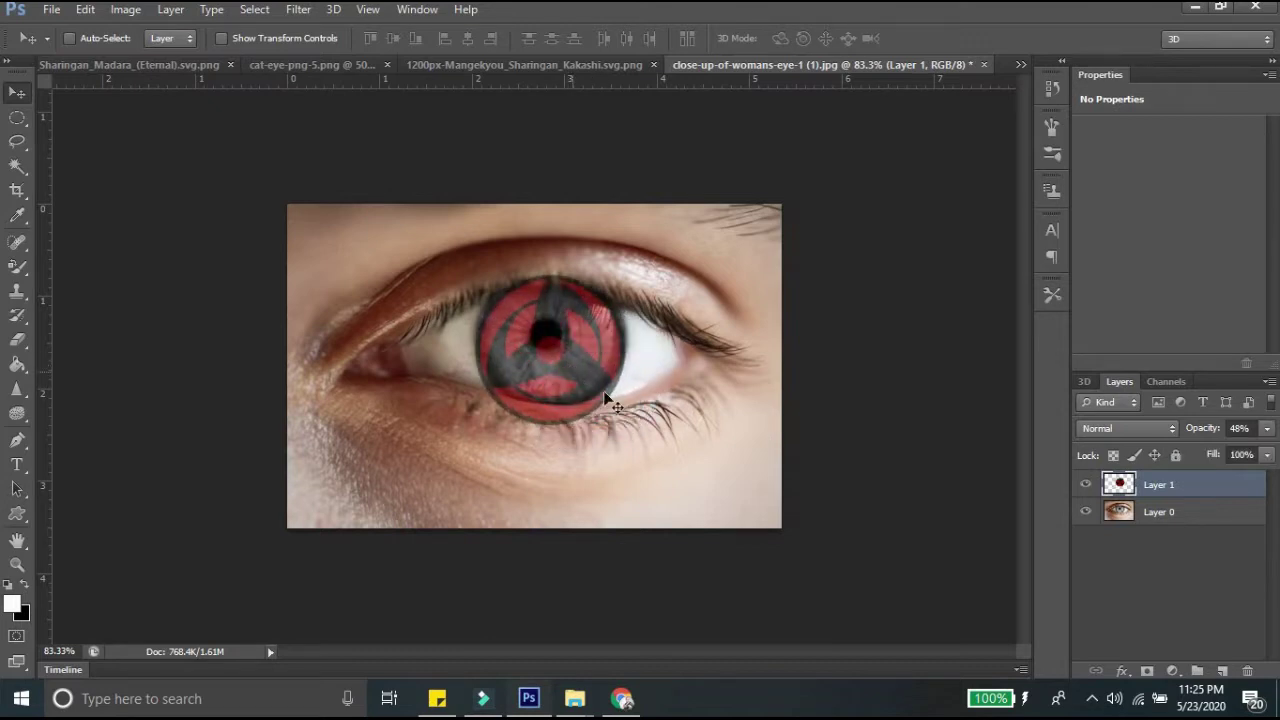
Free-transform the Sharingan so it exactly covers the iris, then apply it
key("ctrl+t")
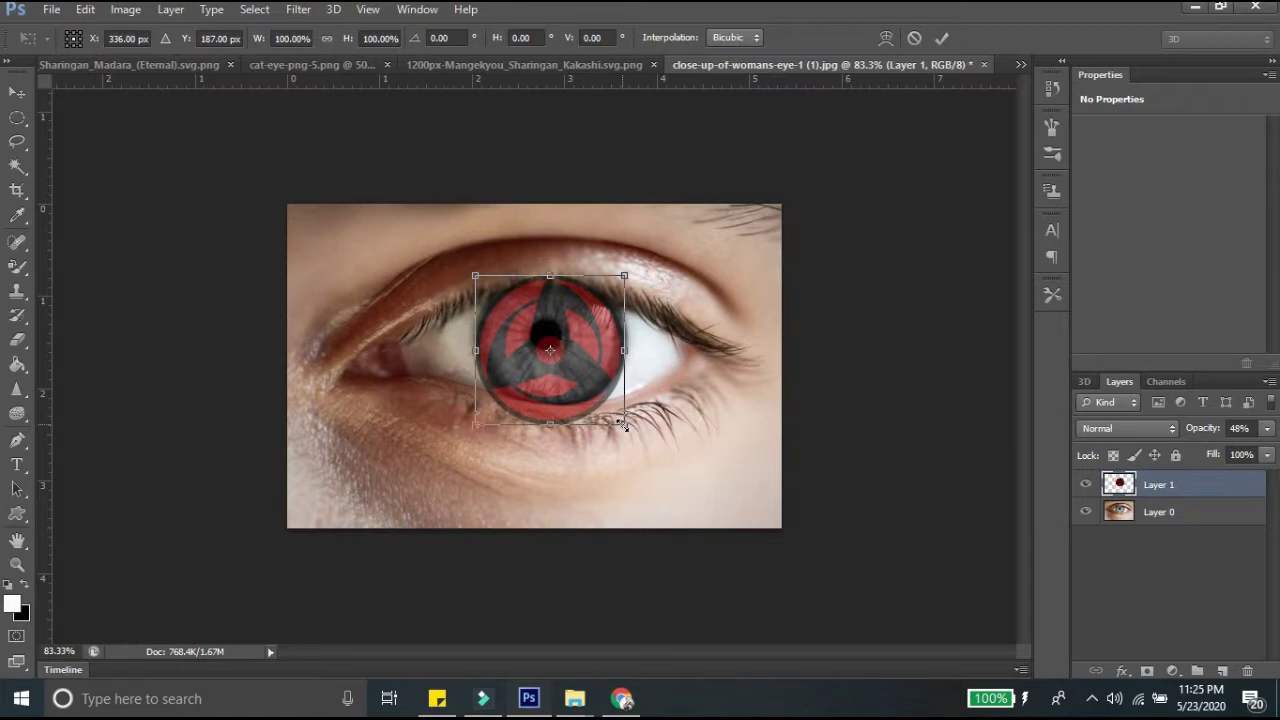
left_click_drag(621, 419, 563, 388)
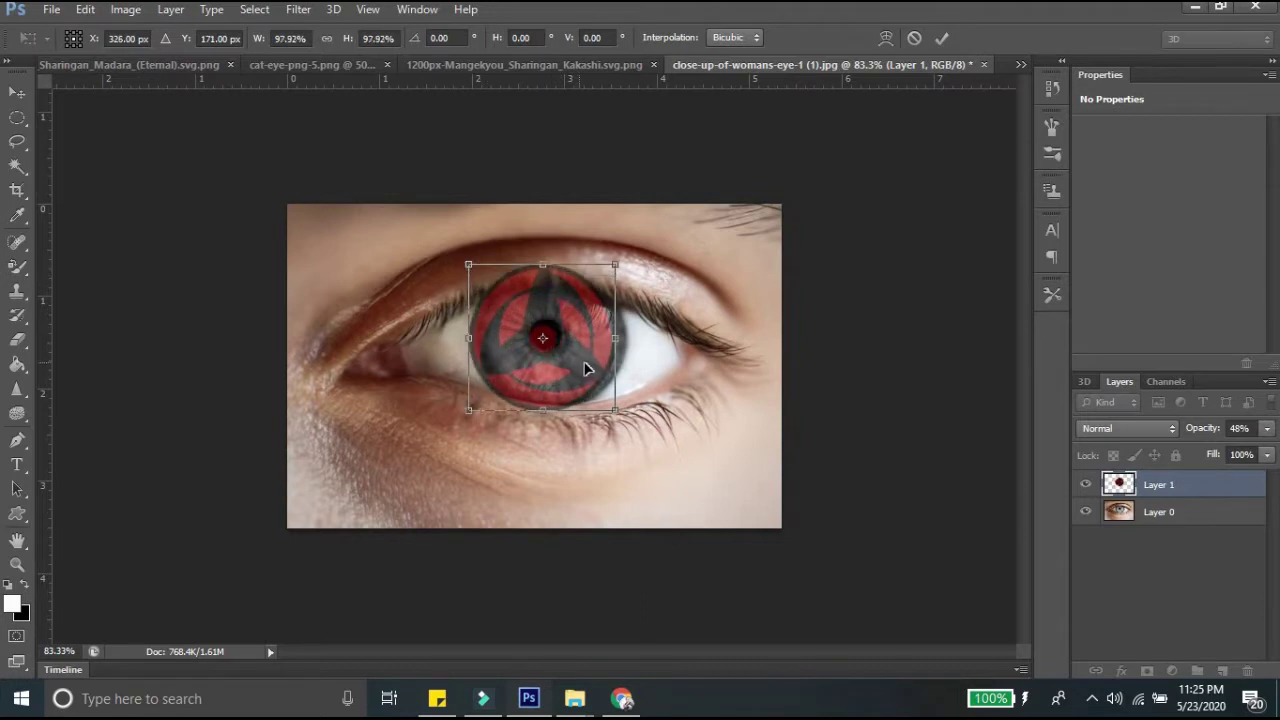
left_click_drag(615, 342, 624, 337)
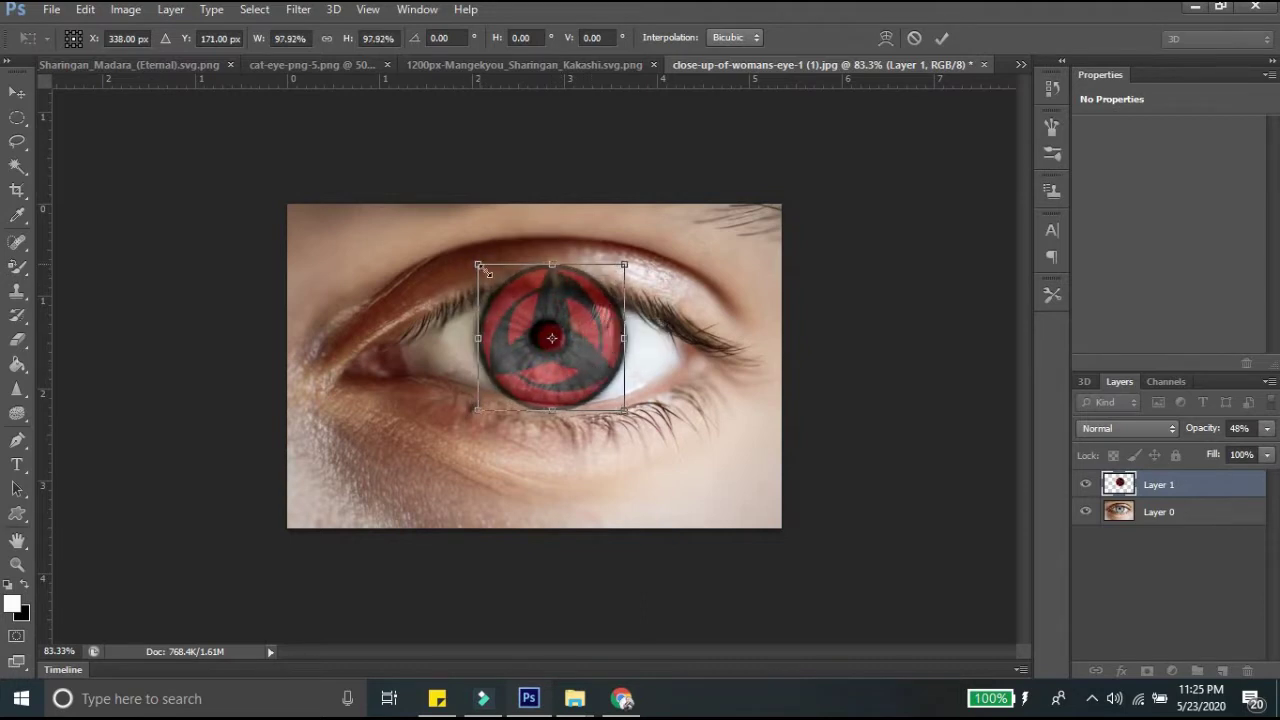
left_click_drag(486, 273, 483, 270)
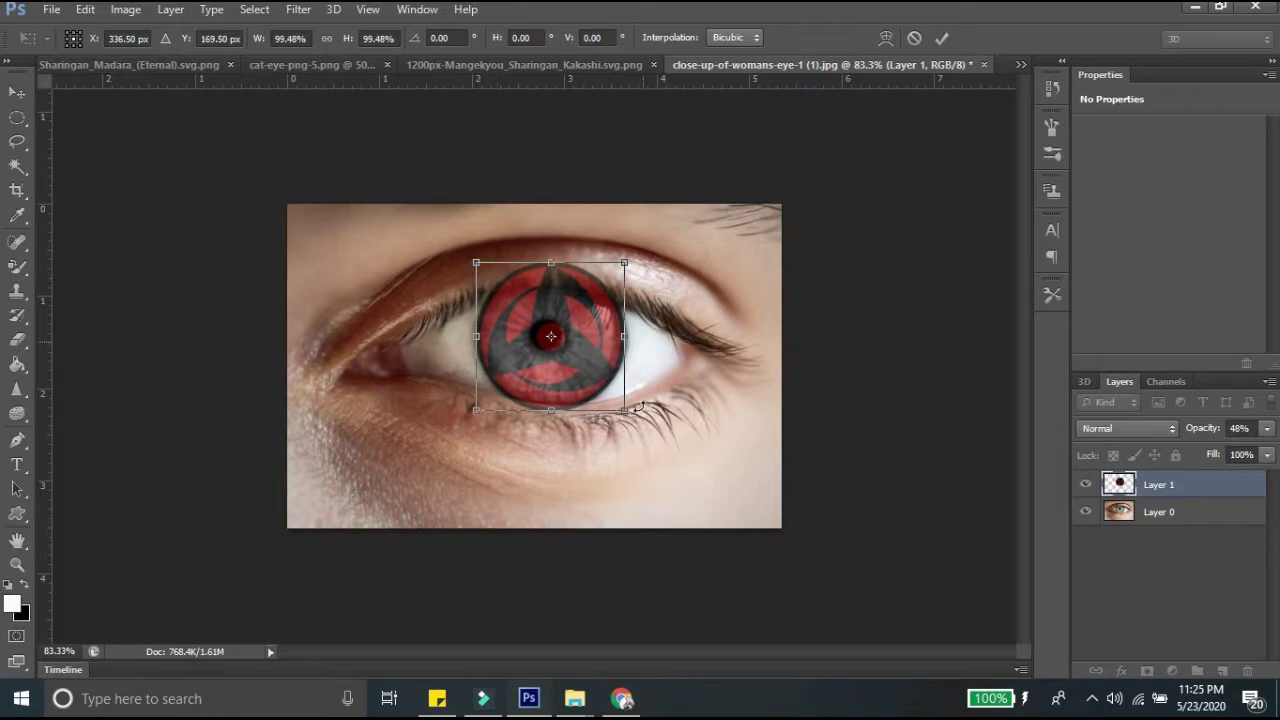
left_click_drag(624, 412, 627, 413)
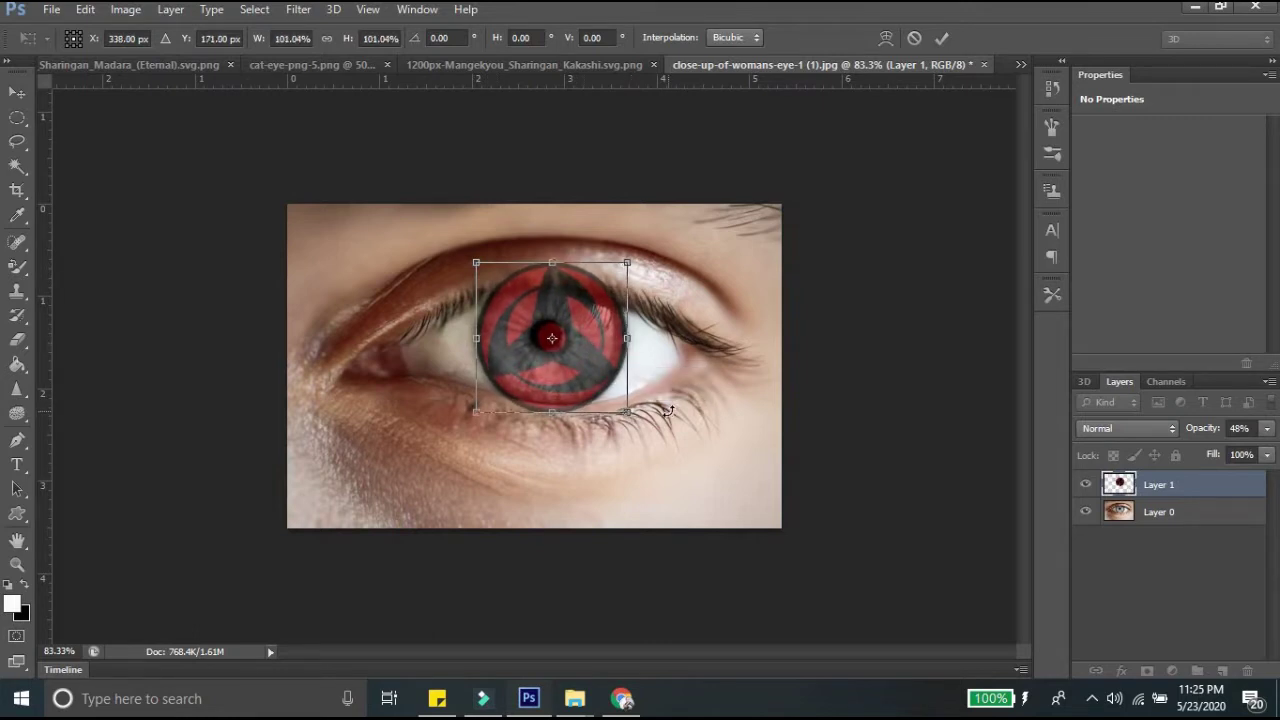
key("Return")
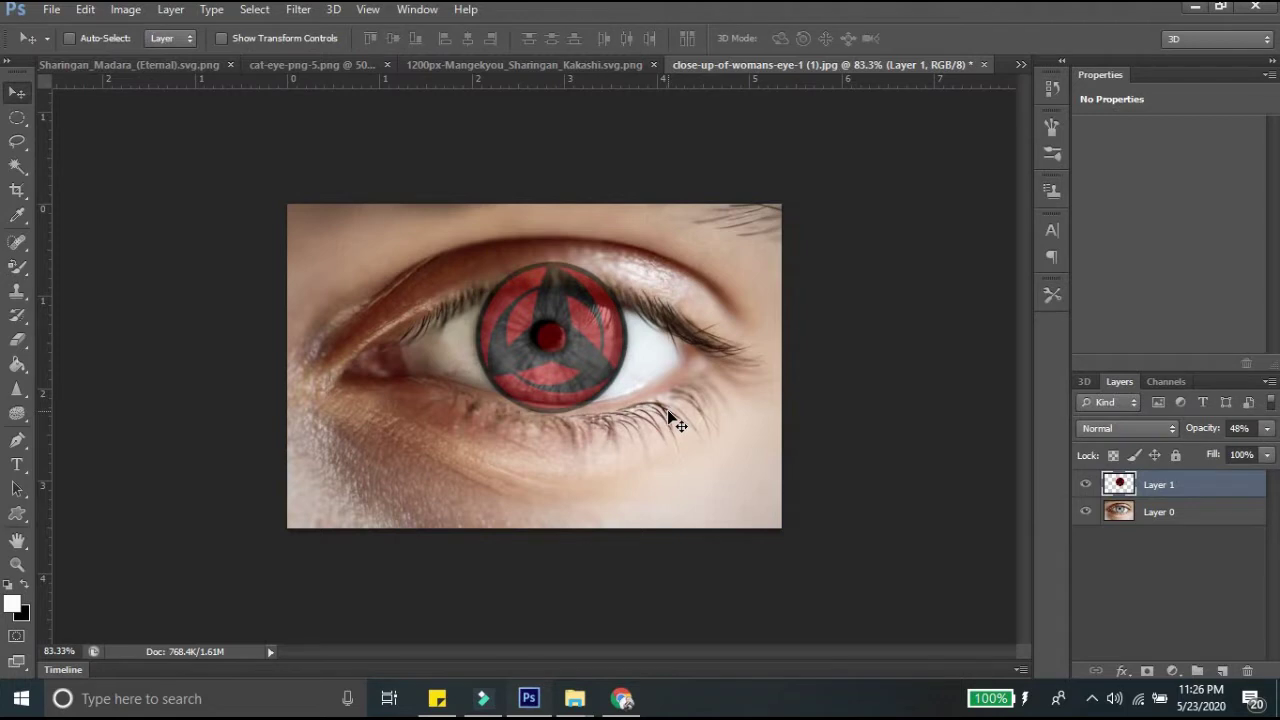
Return the Sharingan layer to 100% opacity and give it a white layer mask
left_click(1267, 429)
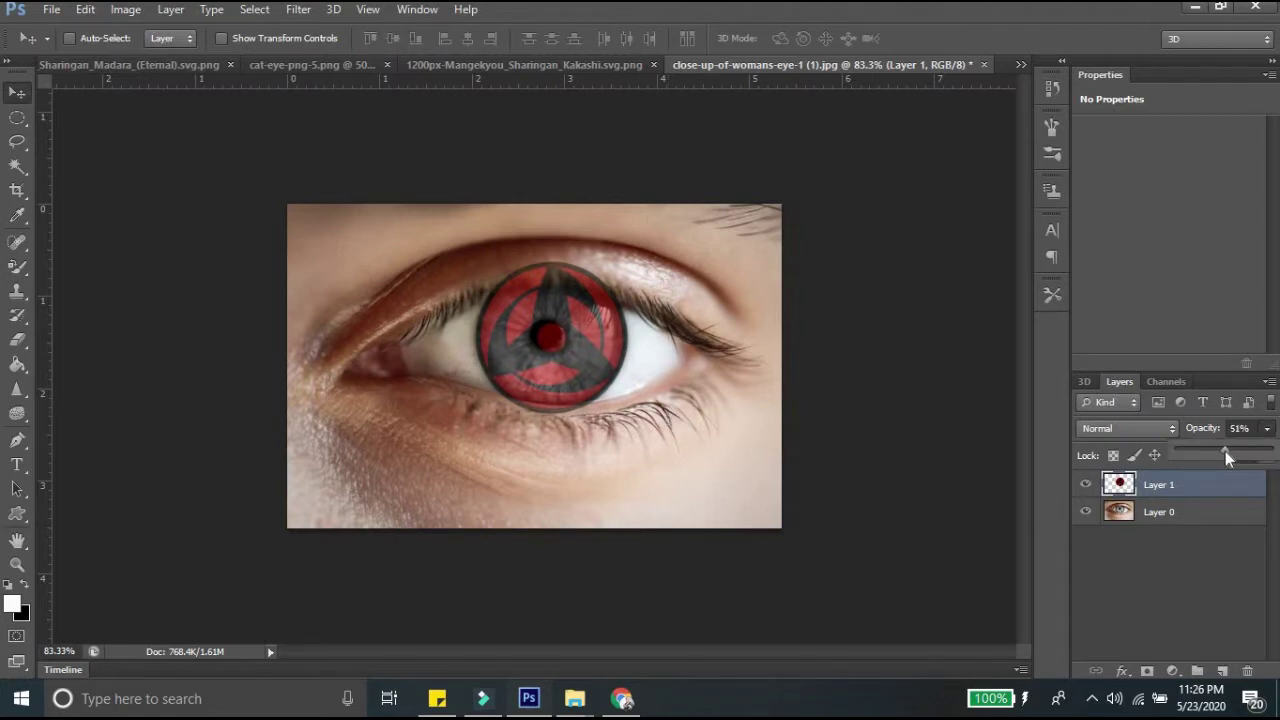
left_click_drag(1225, 451, 1258, 465)
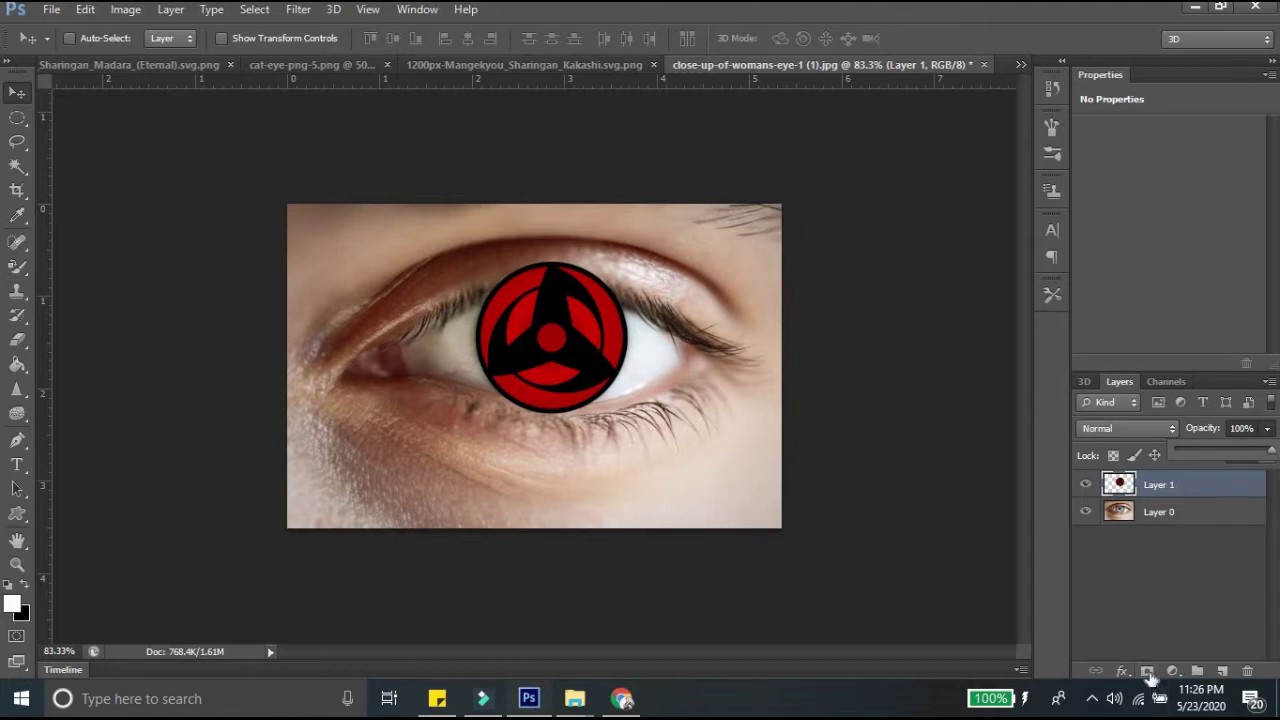
left_click(1148, 672)
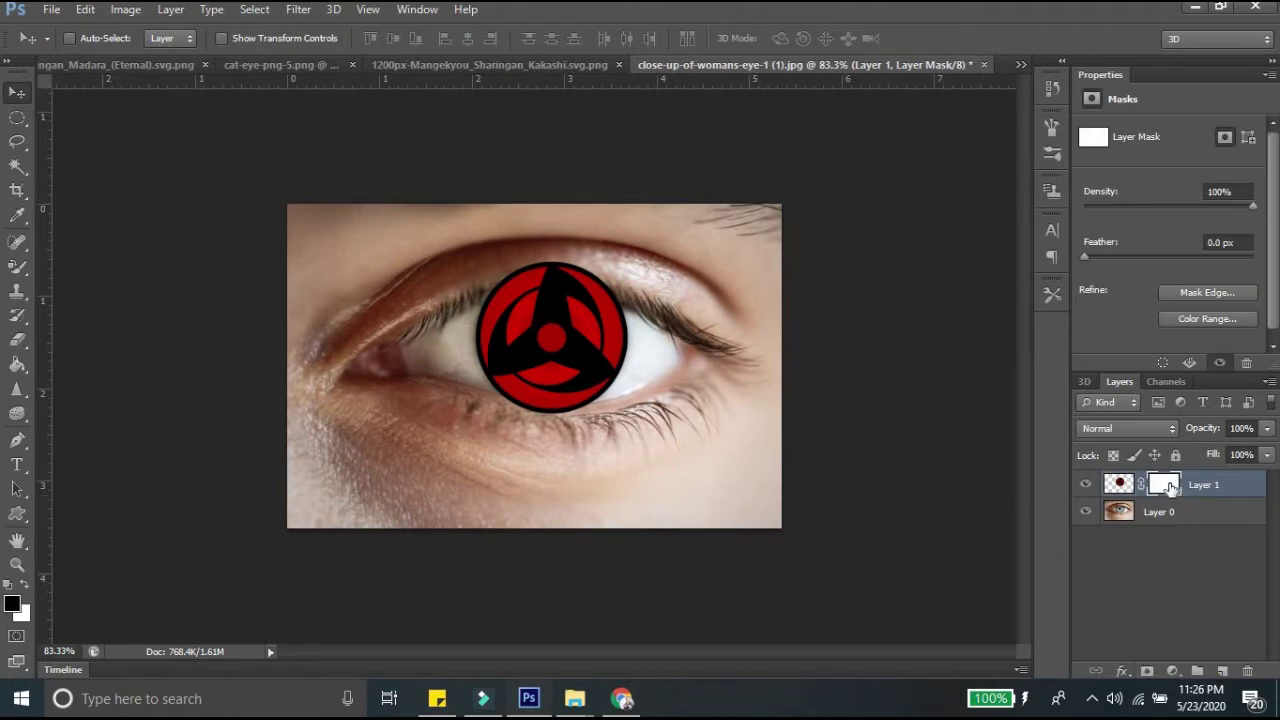
Fill the Sharingan layer's mask with black using the Paint Bucket Tool, hiding the overlay
left_click(16, 368)
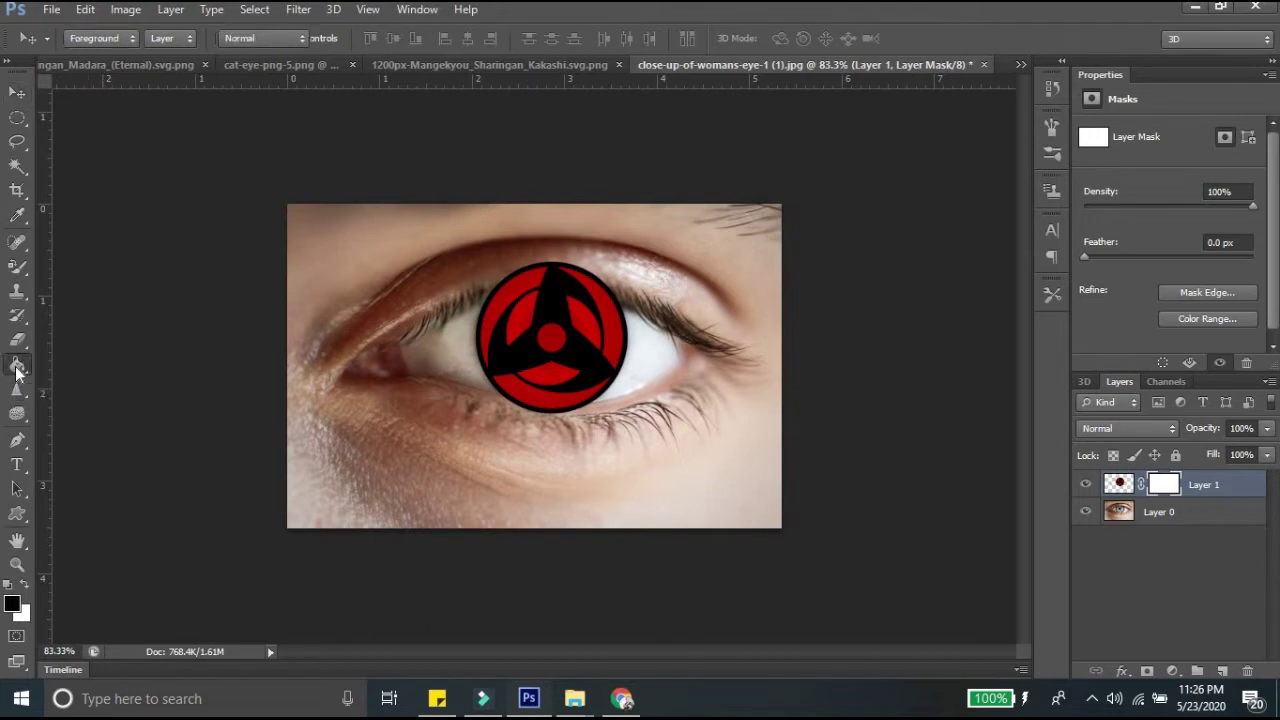
left_click(558, 340)
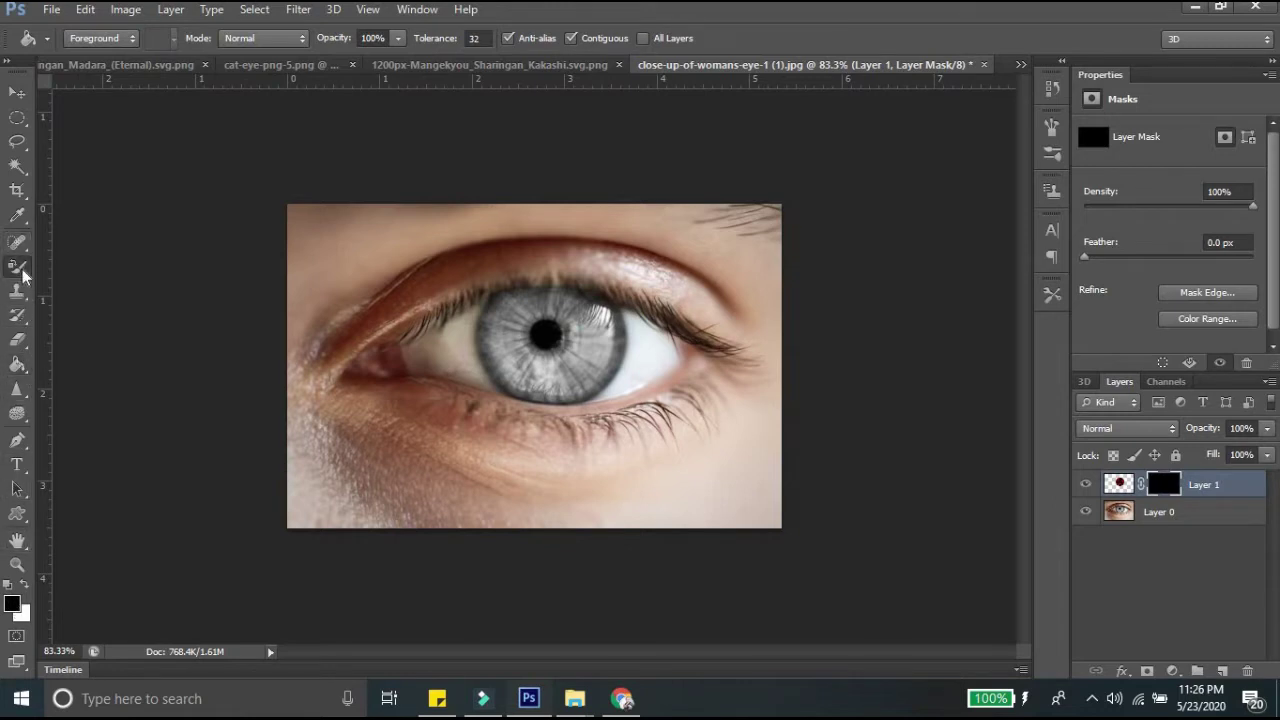
left_click(17, 265)
left_click(102, 266)
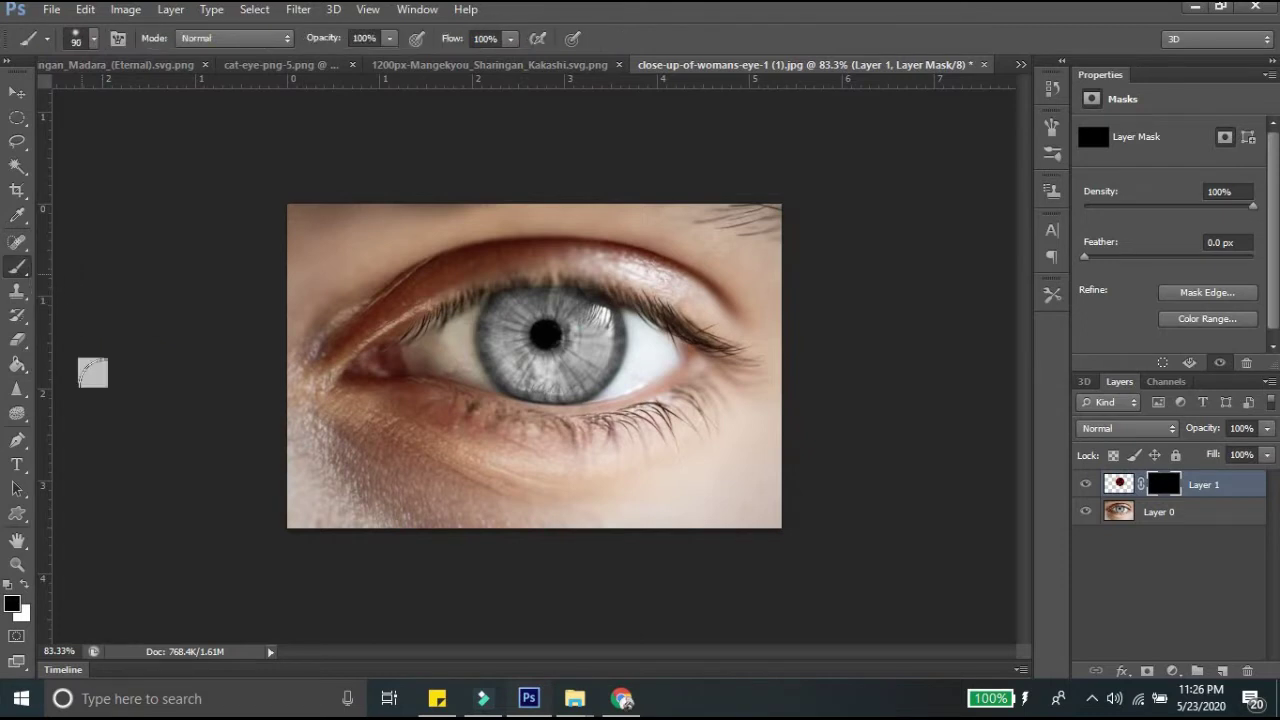
Paint white on the mask to reveal the Sharingan, then black to tuck it under the lower lid
left_click(25, 588)
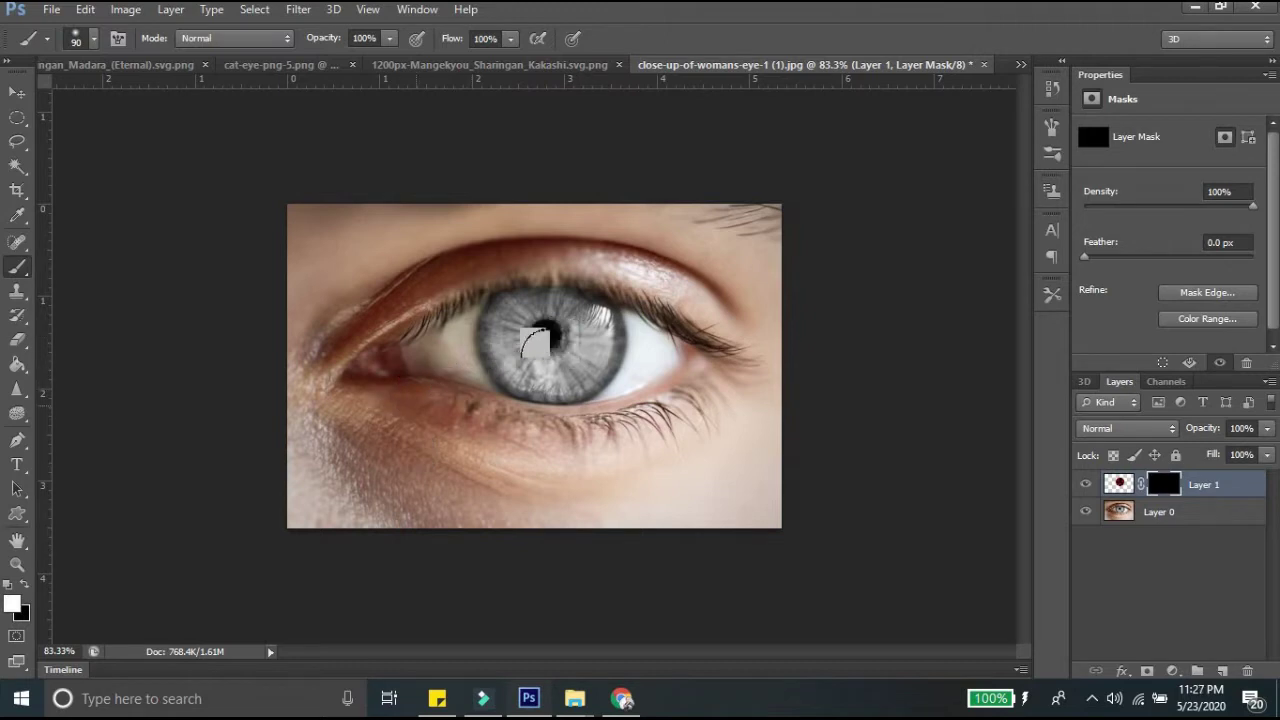
mouse_move(537, 363)
left_mouse_down()
mouse_move(523, 323)
mouse_move(537, 303)
mouse_move(578, 317)
mouse_move(490, 306)
left_mouse_up()
left_click(95, 38)
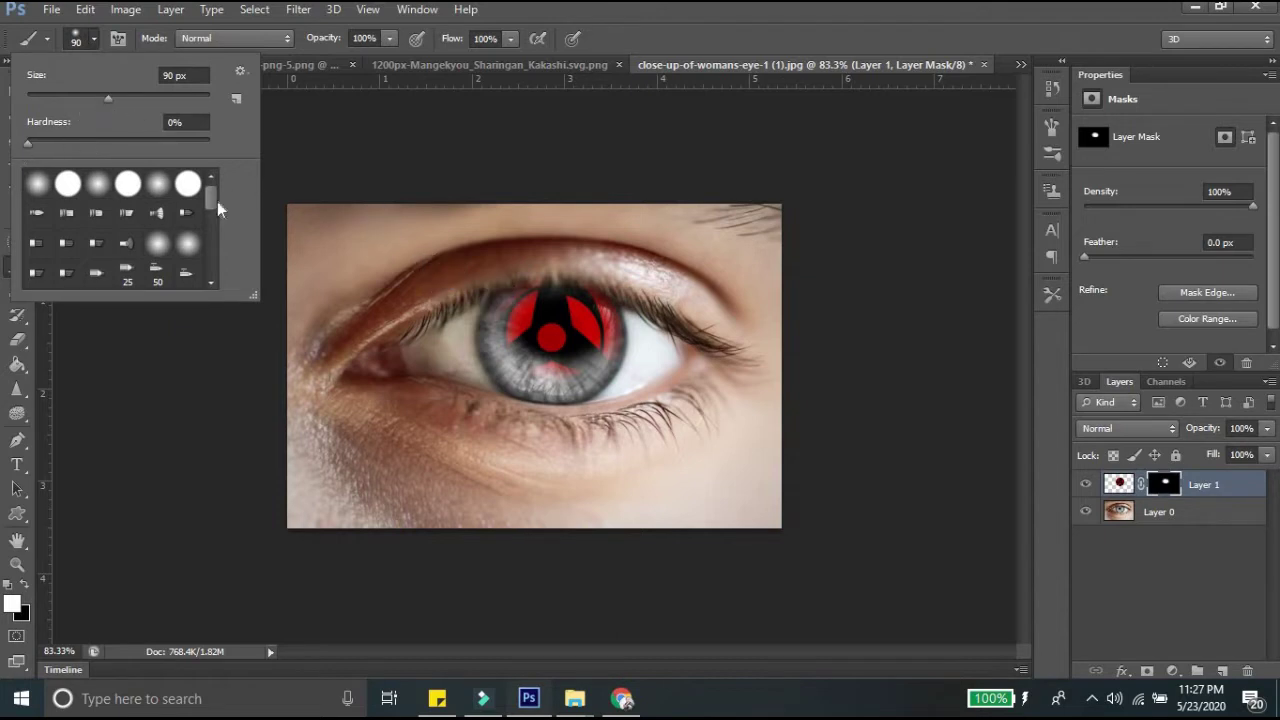
left_click(757, 14)
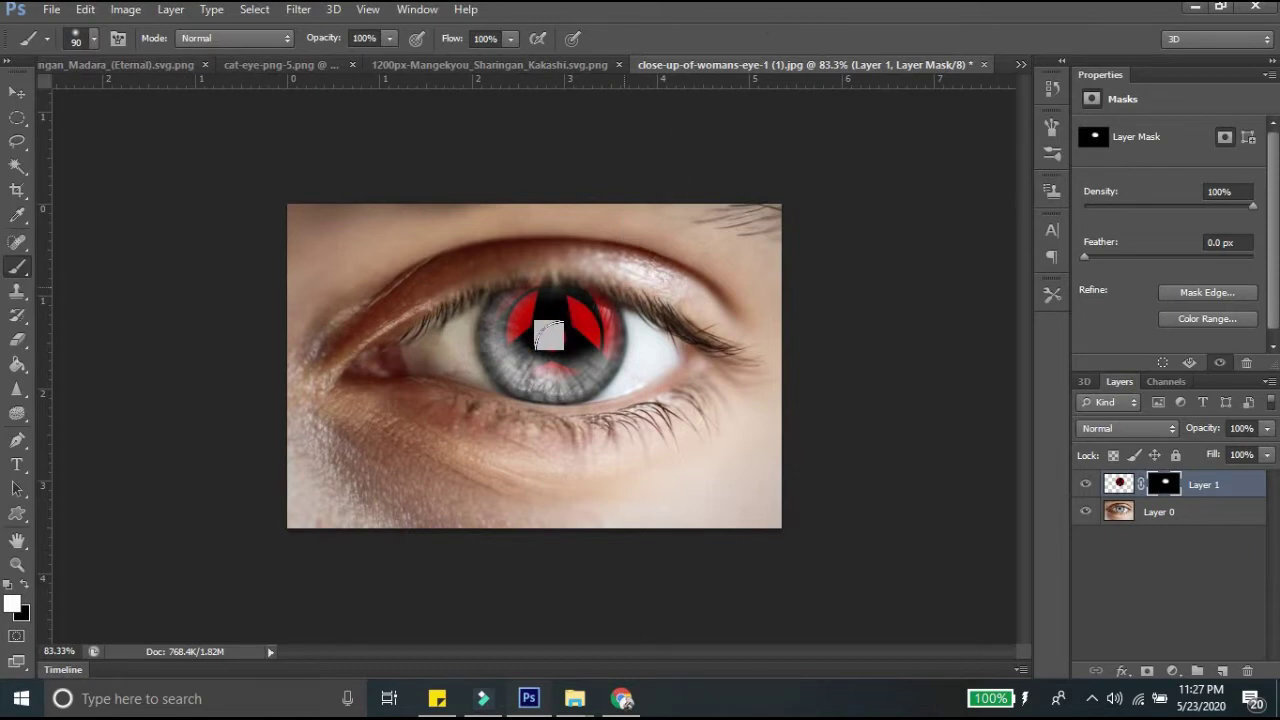
mouse_move(502, 307)
left_mouse_down()
mouse_move(508, 338)
mouse_move(557, 349)
mouse_move(574, 328)
mouse_move(551, 366)
mouse_move(500, 343)
mouse_move(498, 303)
mouse_move(580, 297)
mouse_move(577, 337)
mouse_move(549, 366)
mouse_move(506, 343)
mouse_move(512, 295)
mouse_move(549, 343)
mouse_move(583, 349)
left_mouse_up()
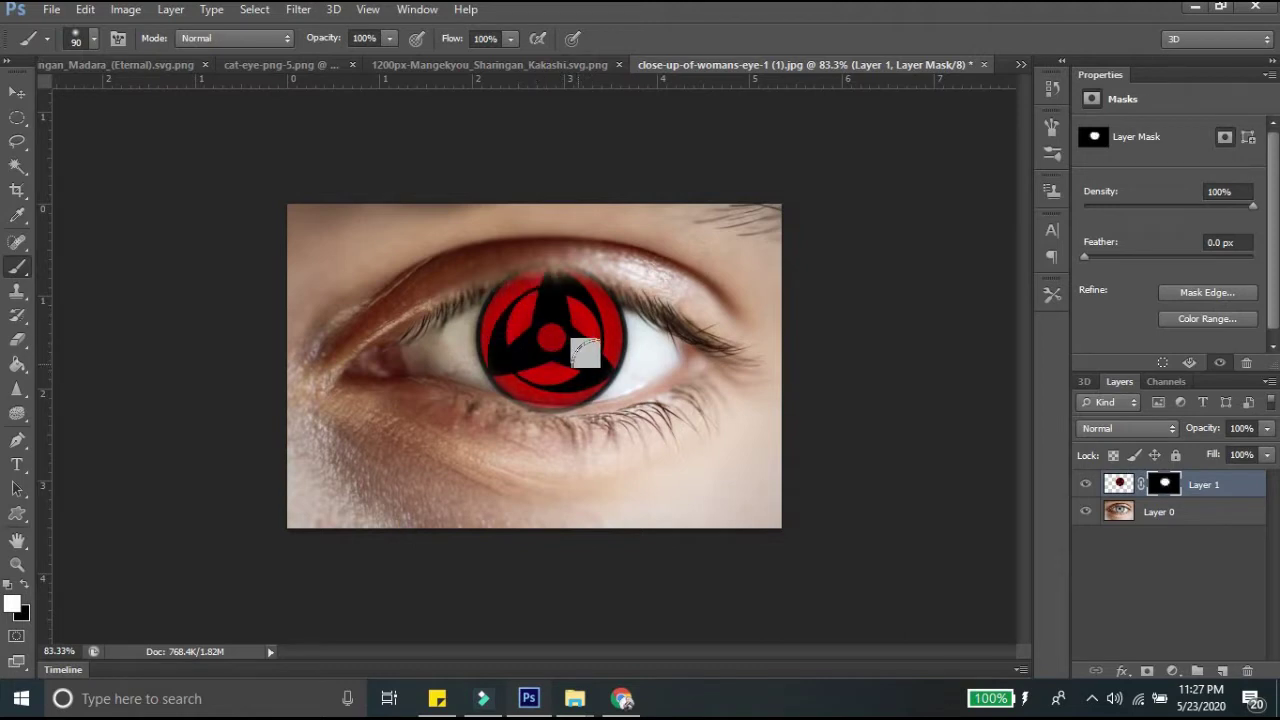
left_click(25, 592)
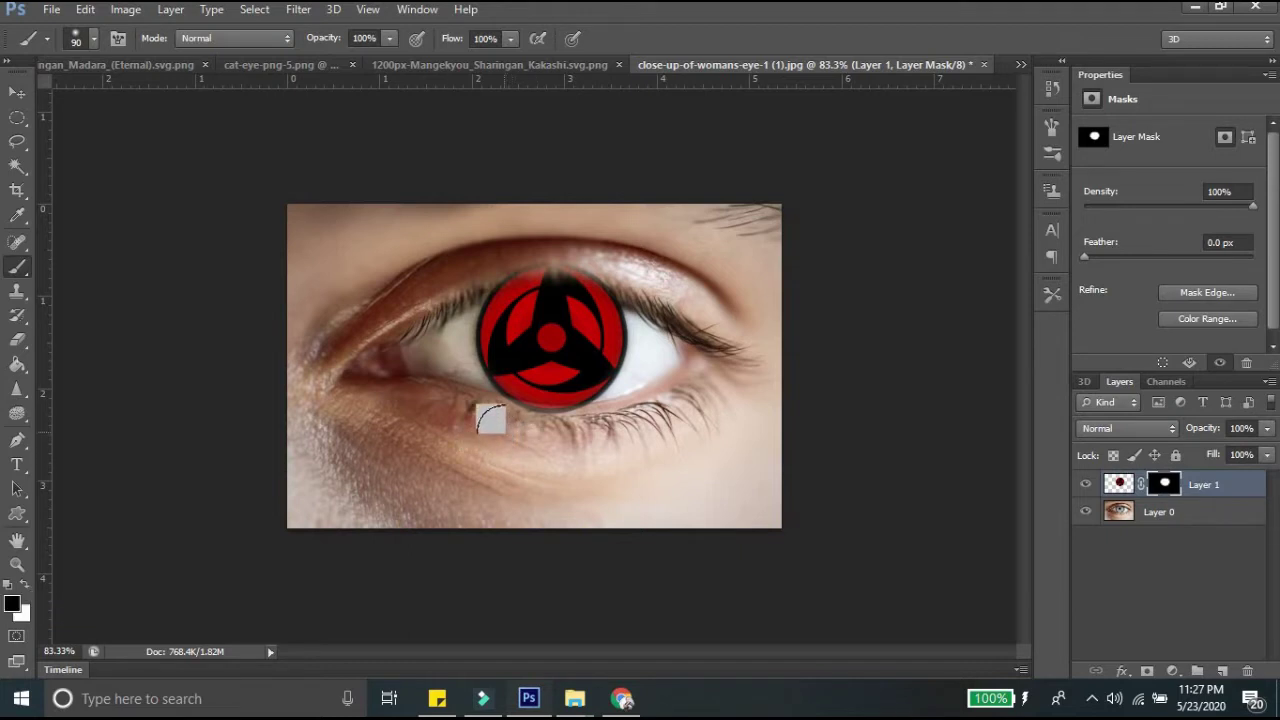
left_click_drag(490, 420, 505, 427)
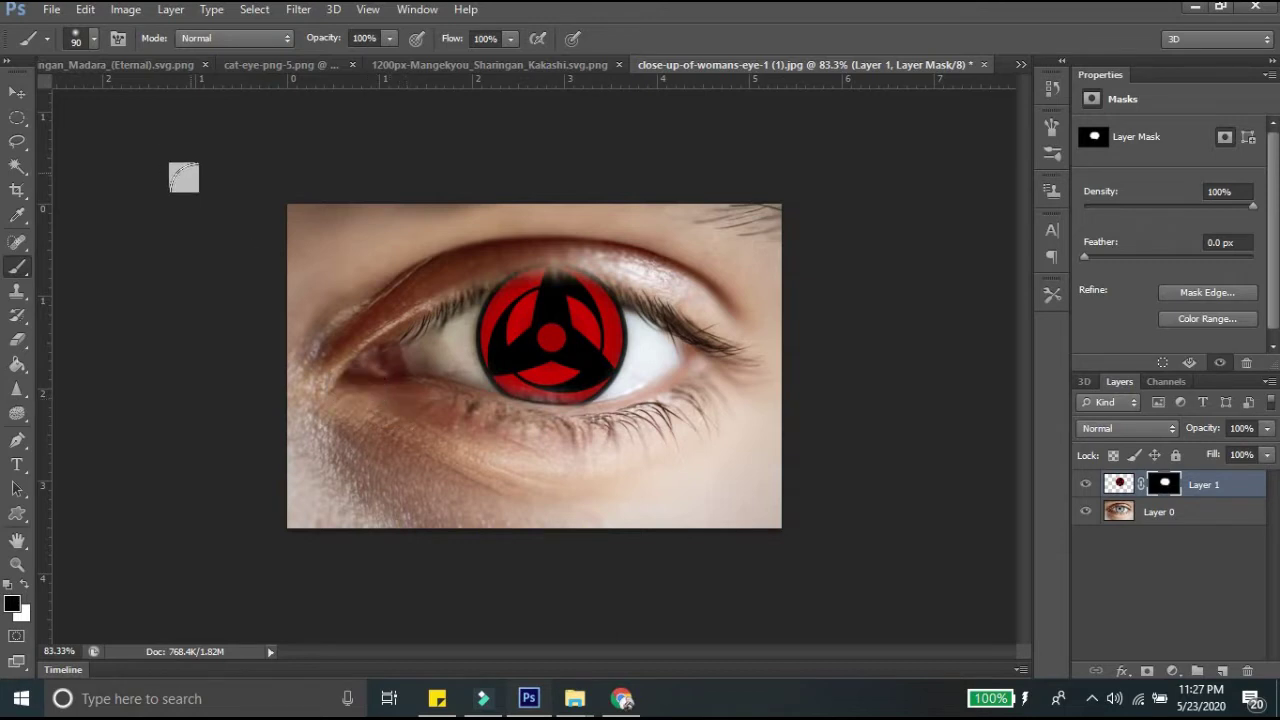
left_click(26, 588)
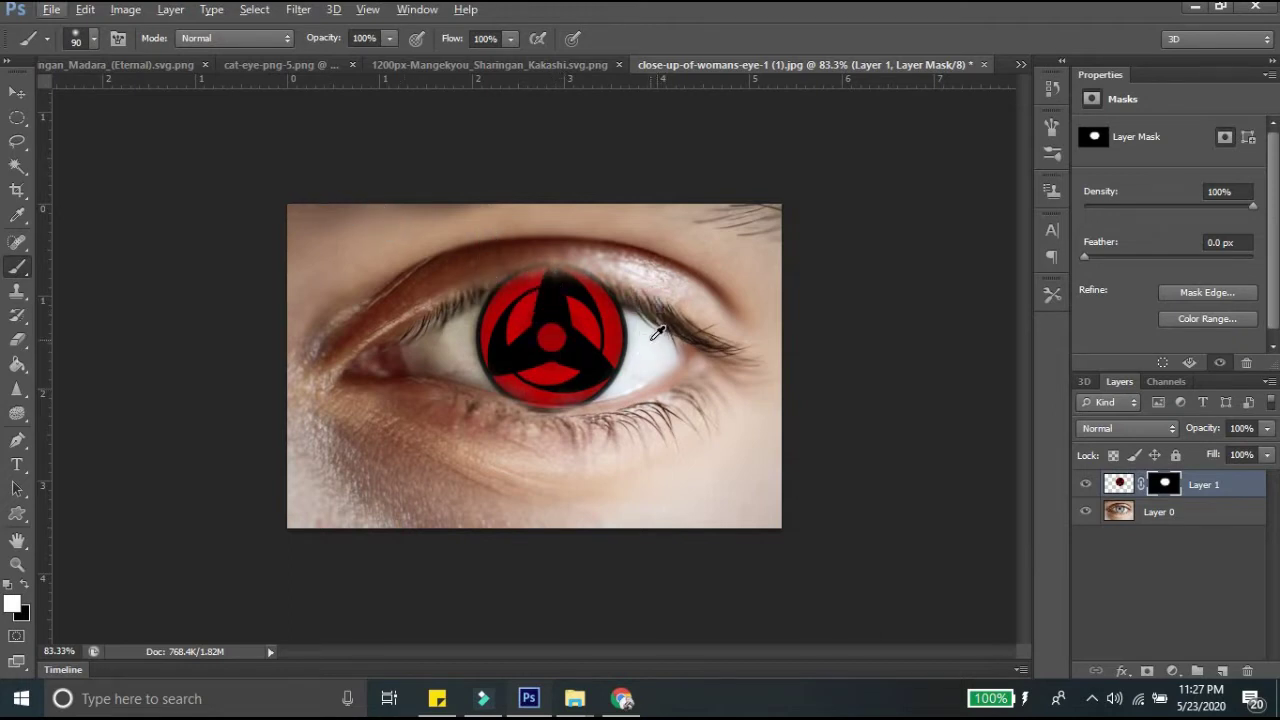
Zoom in and mask the Sharingan's top edge under the upper eyelid with a 31 px black brush
scroll(657, 333, "up", 3)
scroll(657, 333, "up", 2)
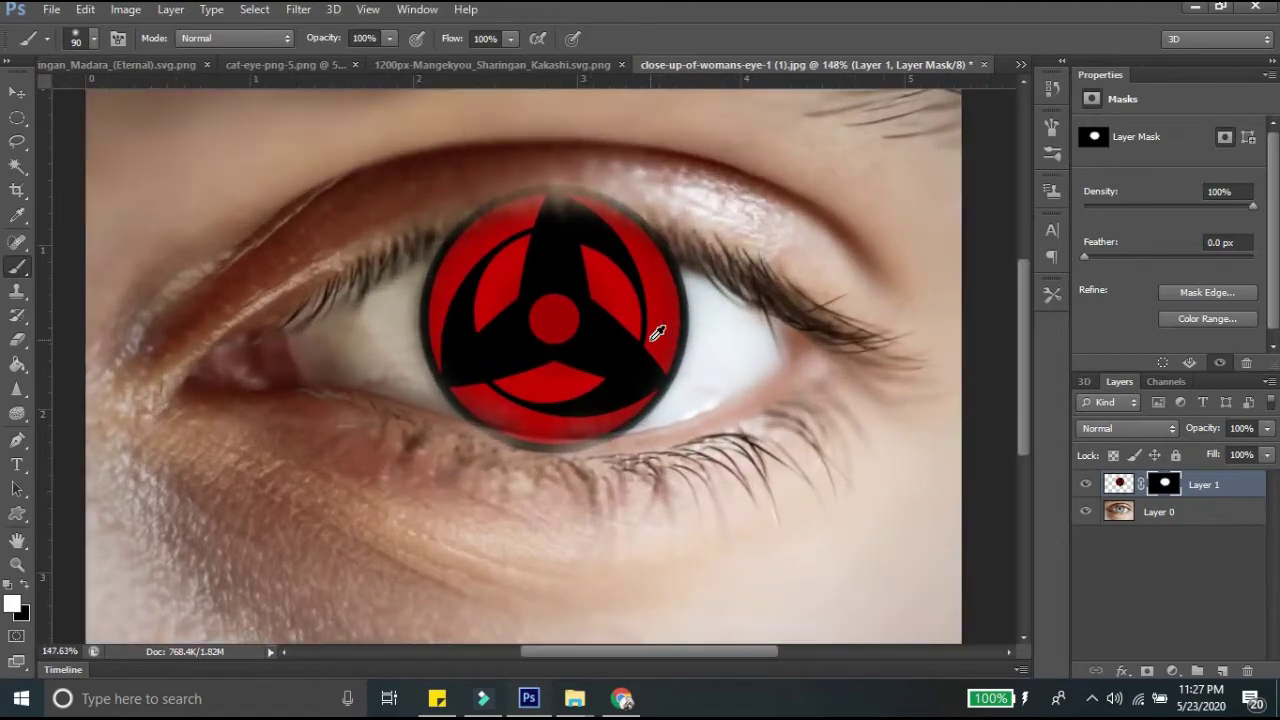
scroll(657, 333, "up", 1)
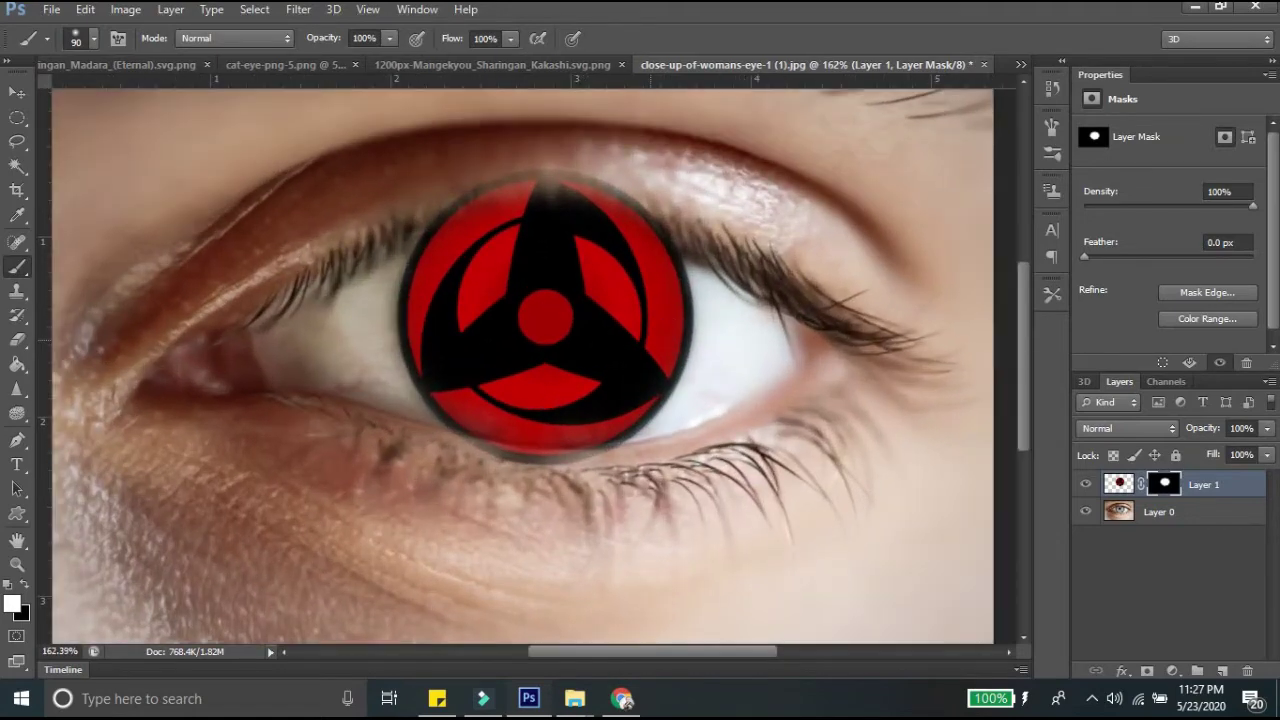
left_click(27, 590)
left_click(95, 38)
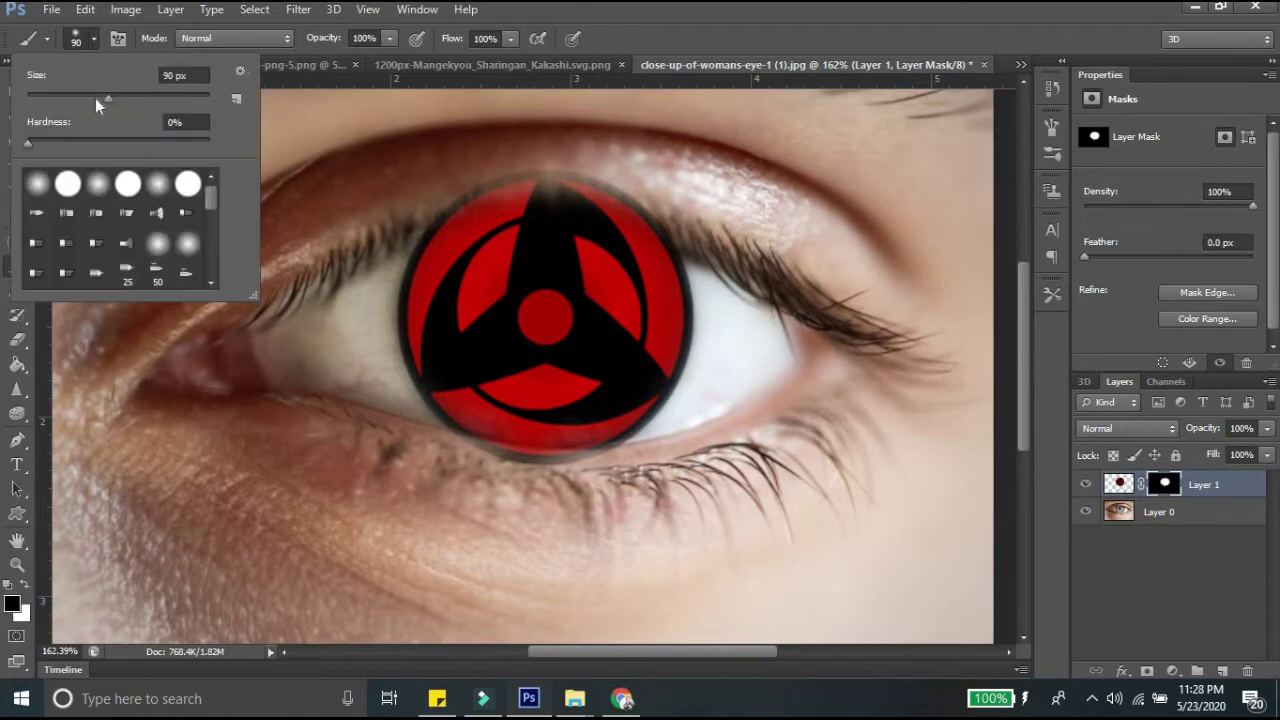
left_click_drag(67, 99, 55, 99)
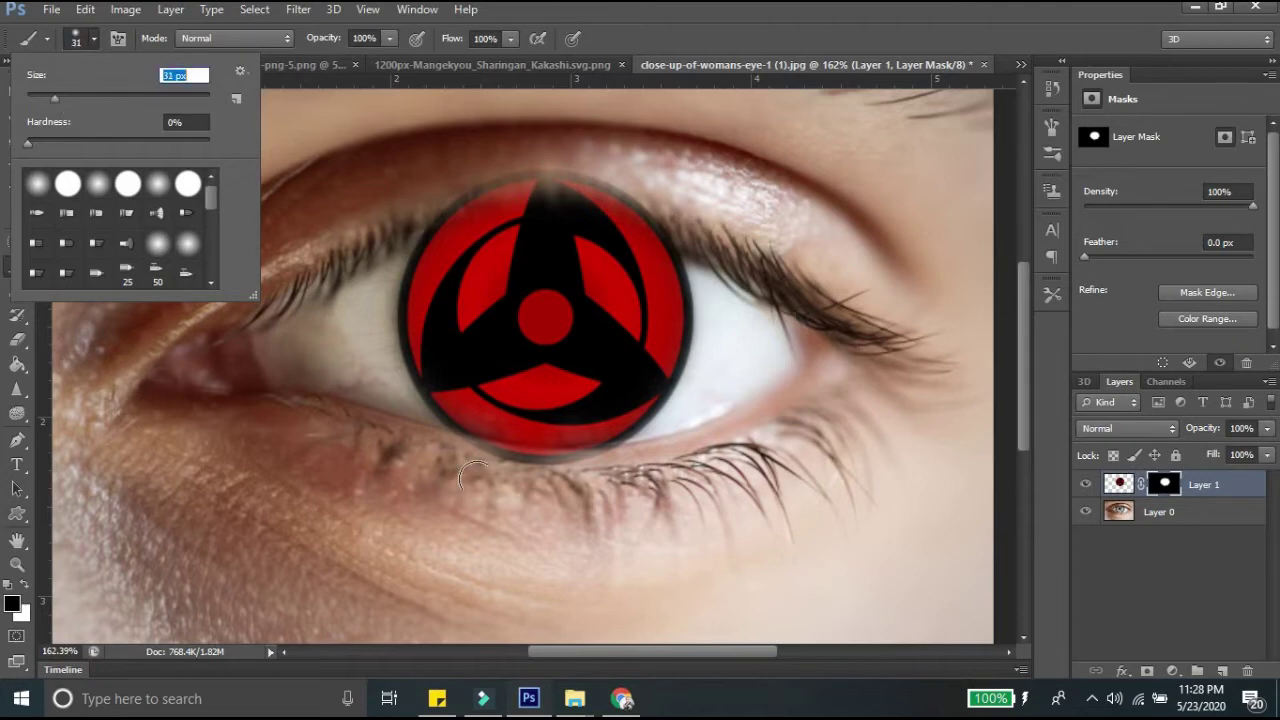
key("Return")
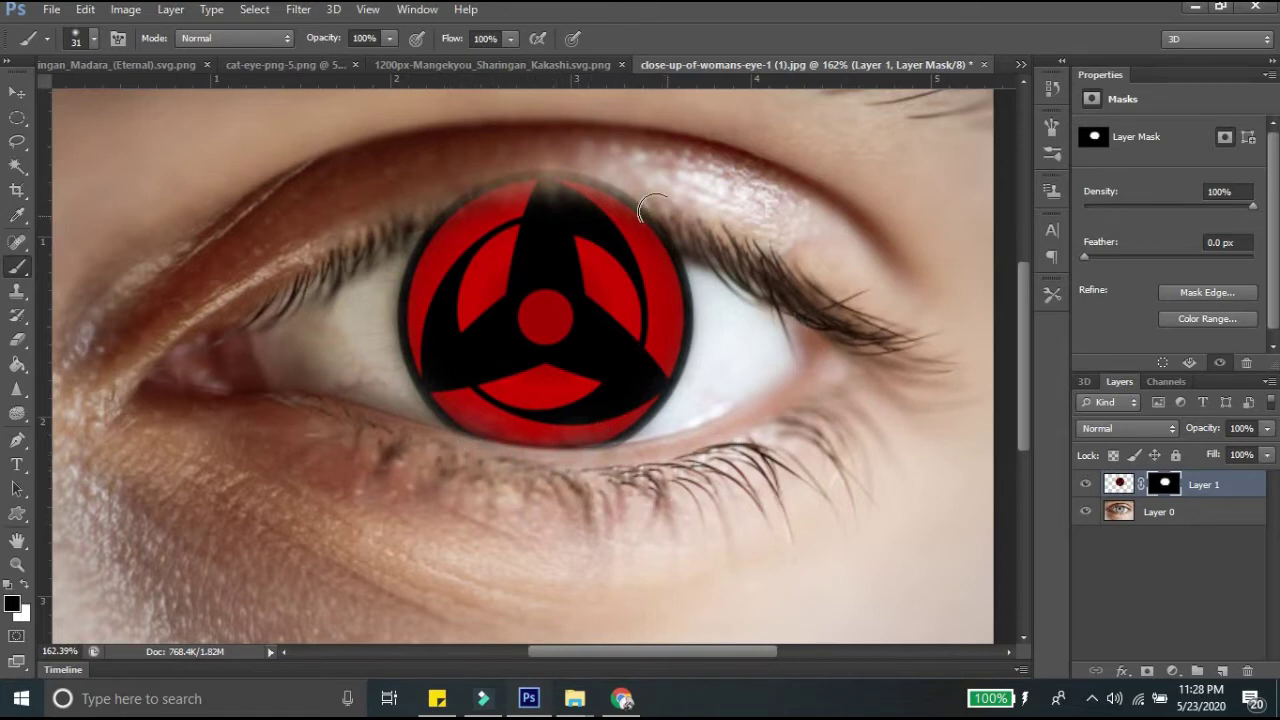
mouse_move(655, 208)
left_mouse_down()
mouse_move(460, 177)
mouse_move(422, 192)
left_mouse_up()
mouse_move(510, 180)
left_mouse_down()
mouse_move(678, 218)
mouse_move(592, 192)
mouse_move(448, 190)
mouse_move(403, 208)
mouse_move(557, 185)
left_mouse_up()
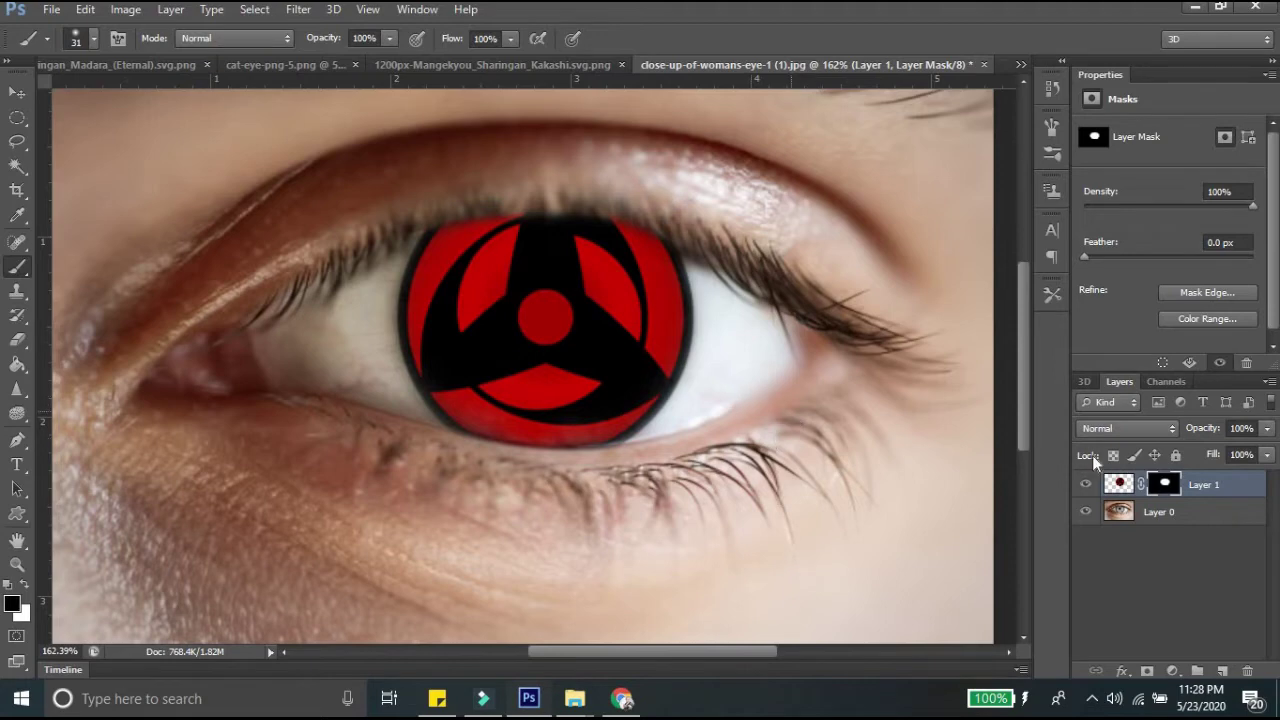
Try Soft Light and Hard Light on the Sharingan layer, settling on Overlay blending
left_click(1113, 455)
left_click(1172, 437)
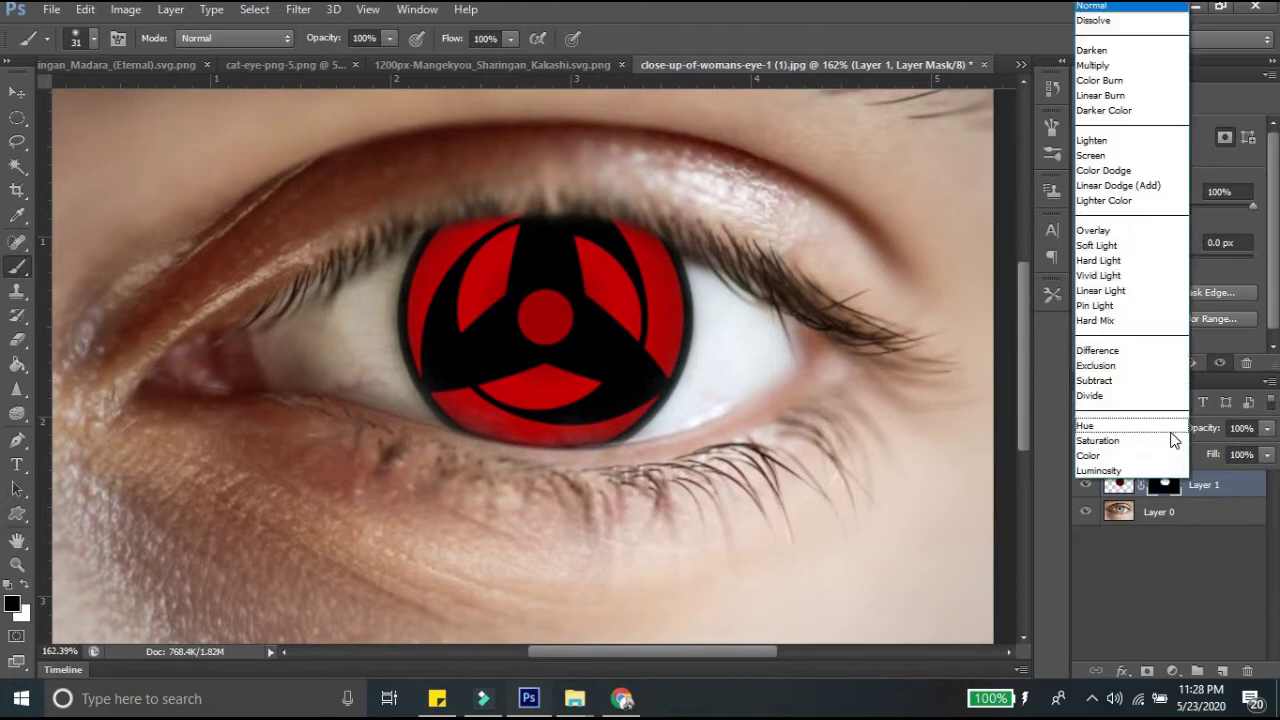
left_click(1117, 247)
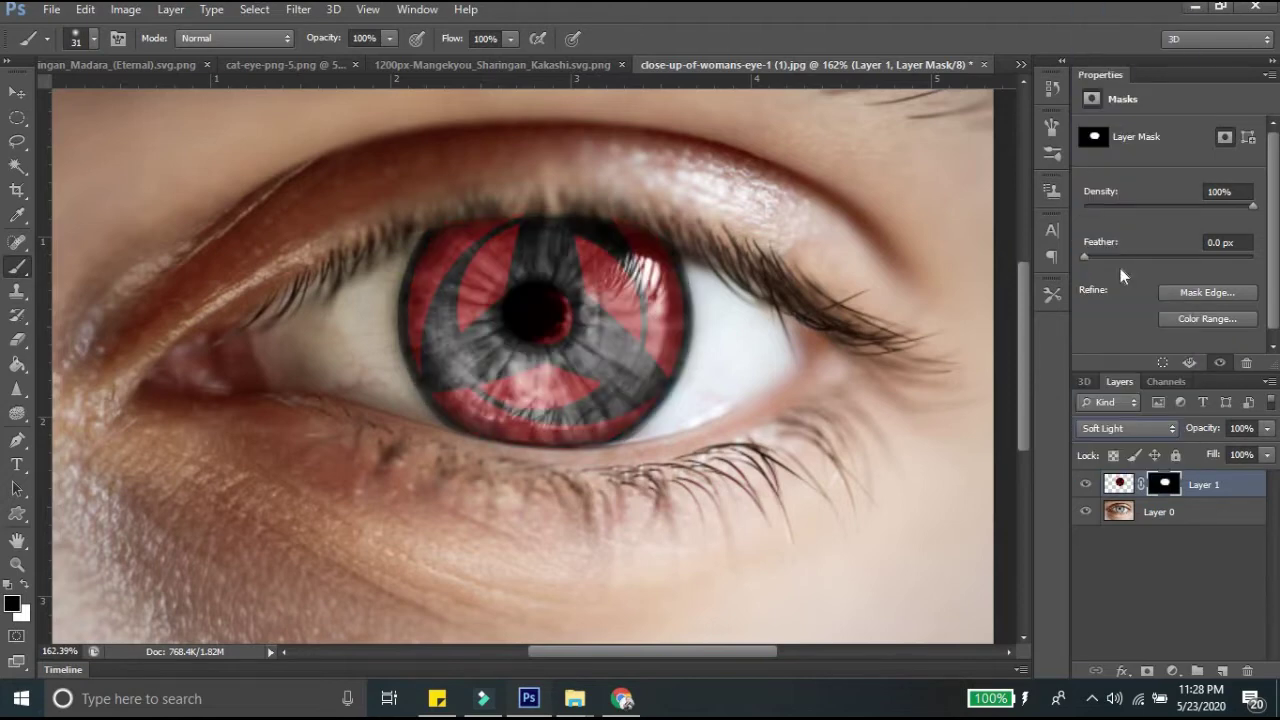
left_click(1172, 437)
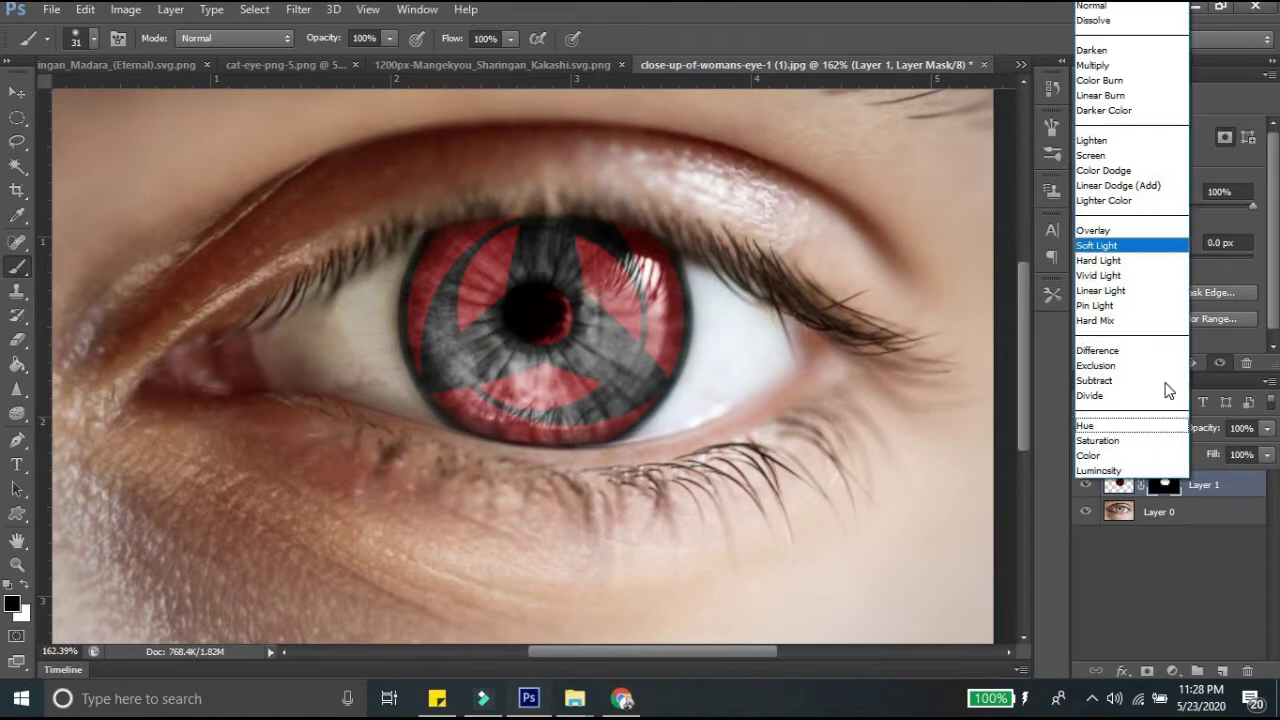
left_click(1143, 263)
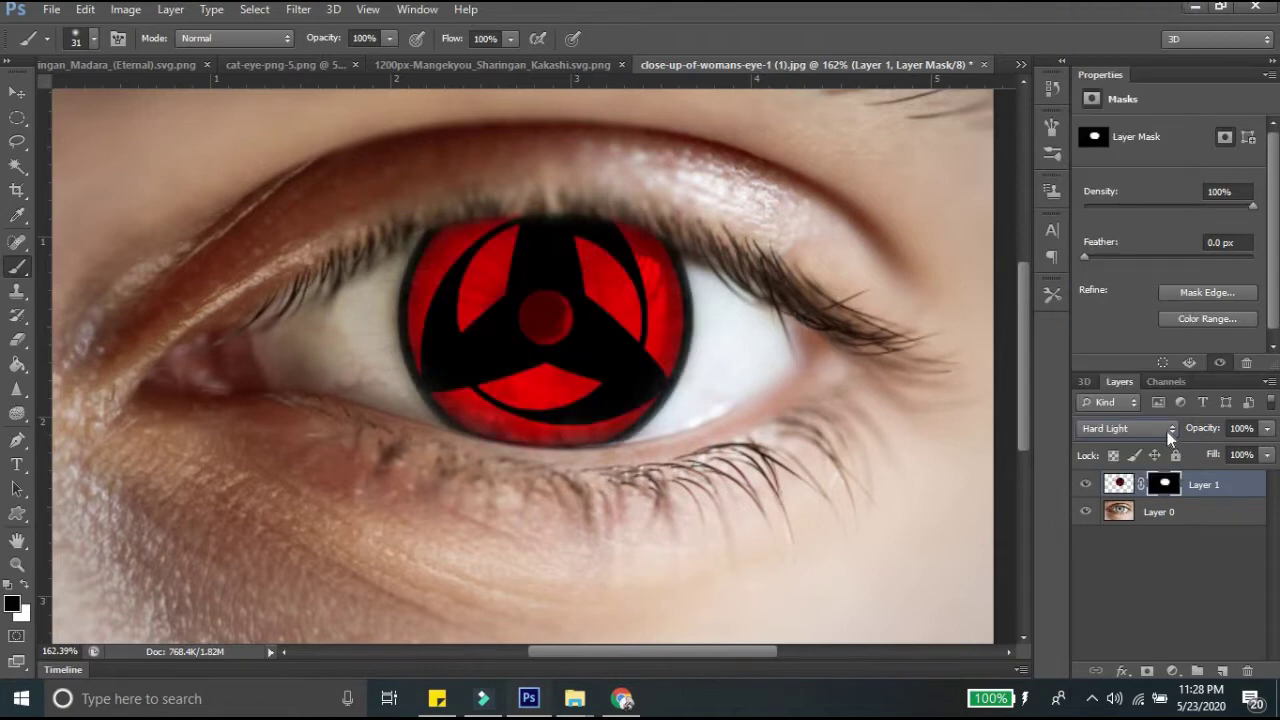
left_click(1170, 432)
left_click(1146, 230)
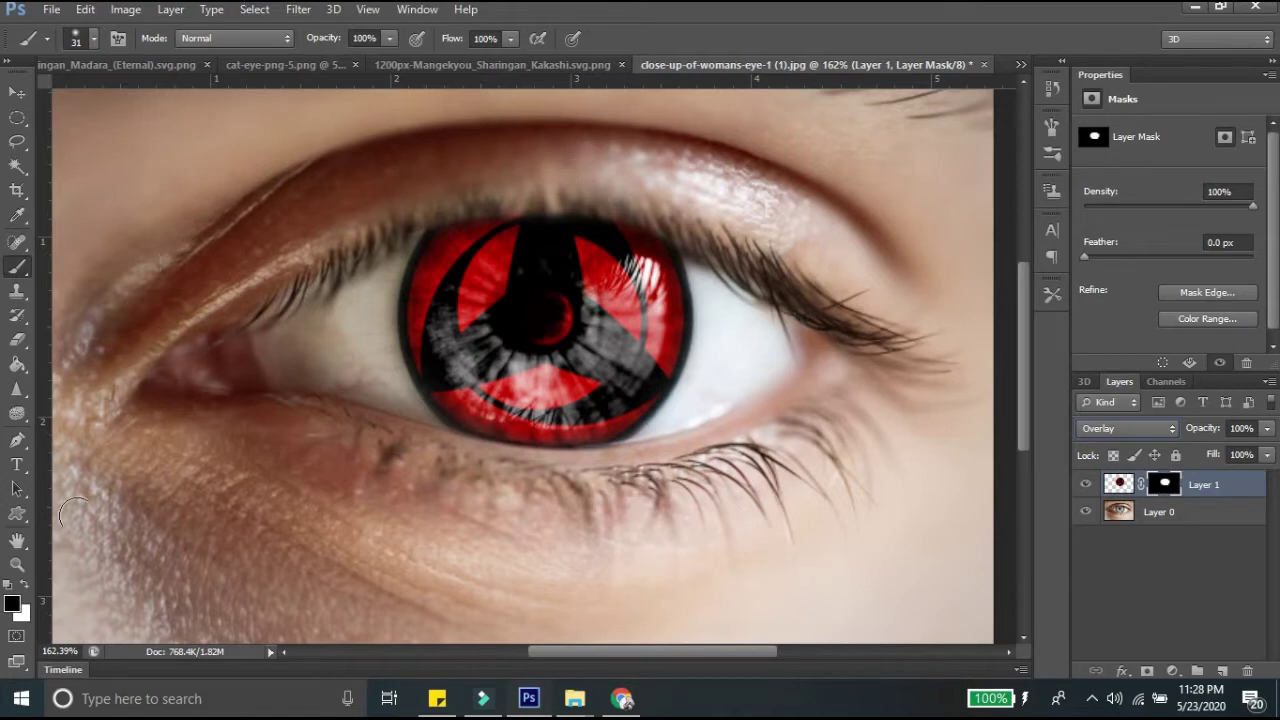
Show the whole eye image at Actual Pixels with the Zoom Tool
left_click(17, 563)
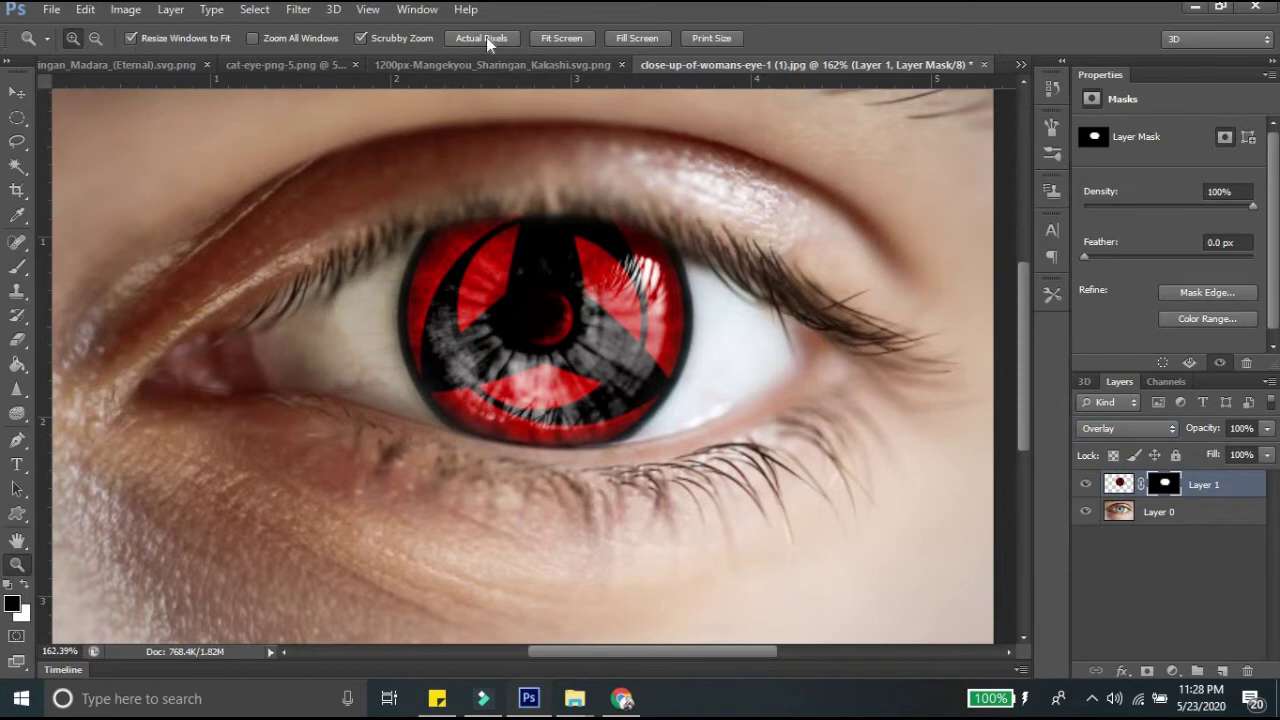
left_click(481, 38)
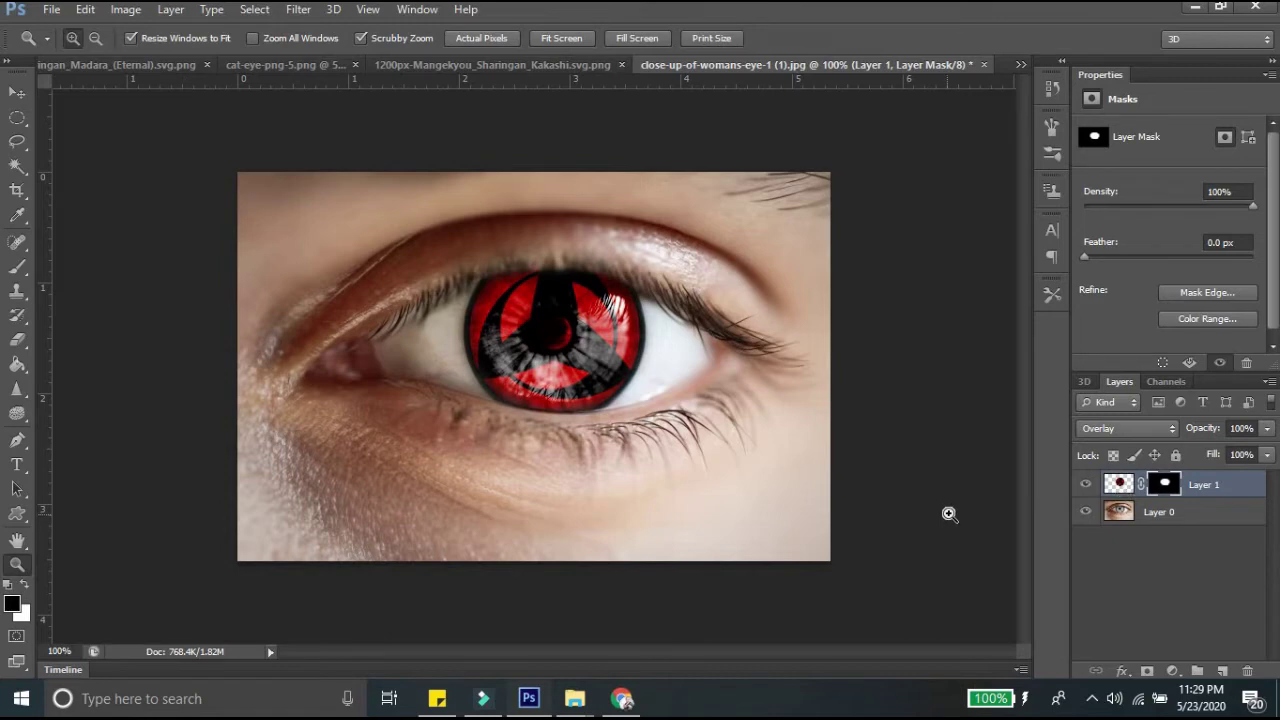
Save the image as sharingan.jpg (Baseline, quality 12), then revert to the single-layer grey-eye photo
key("ctrl+shift+s")
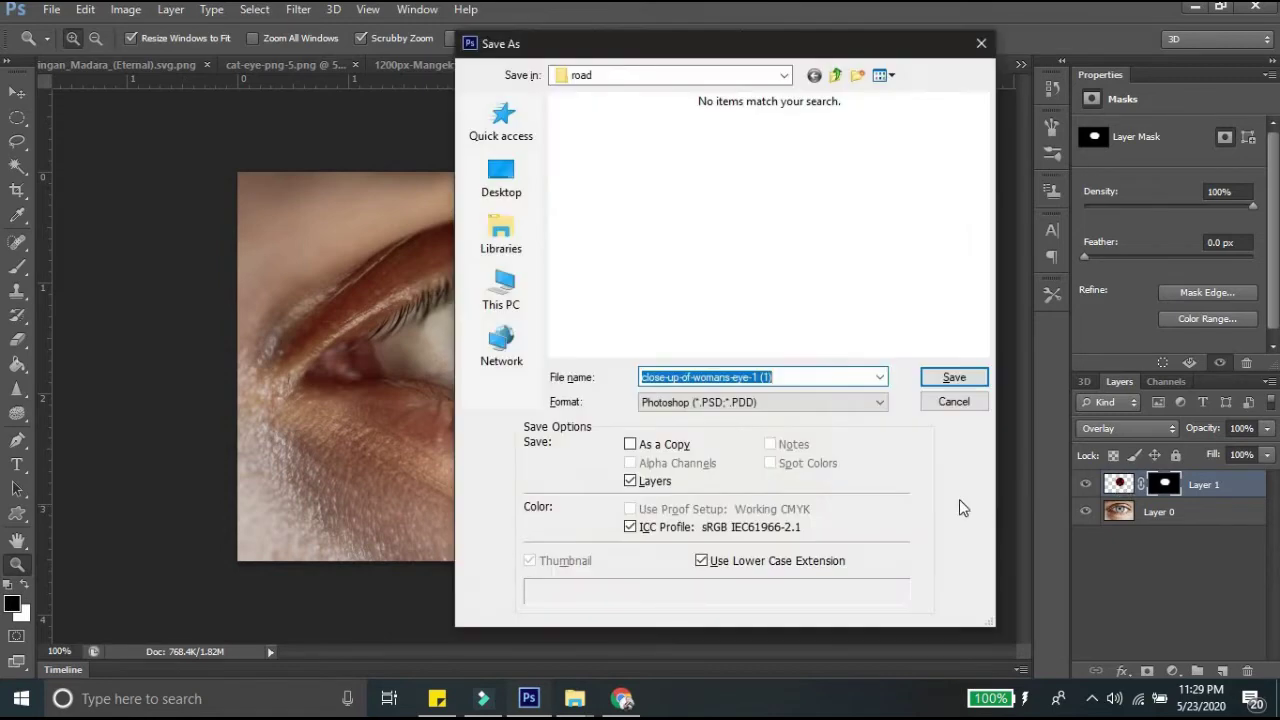
left_click(827, 406)
left_click_drag(775, 377, 588, 384)
type("sharingan")
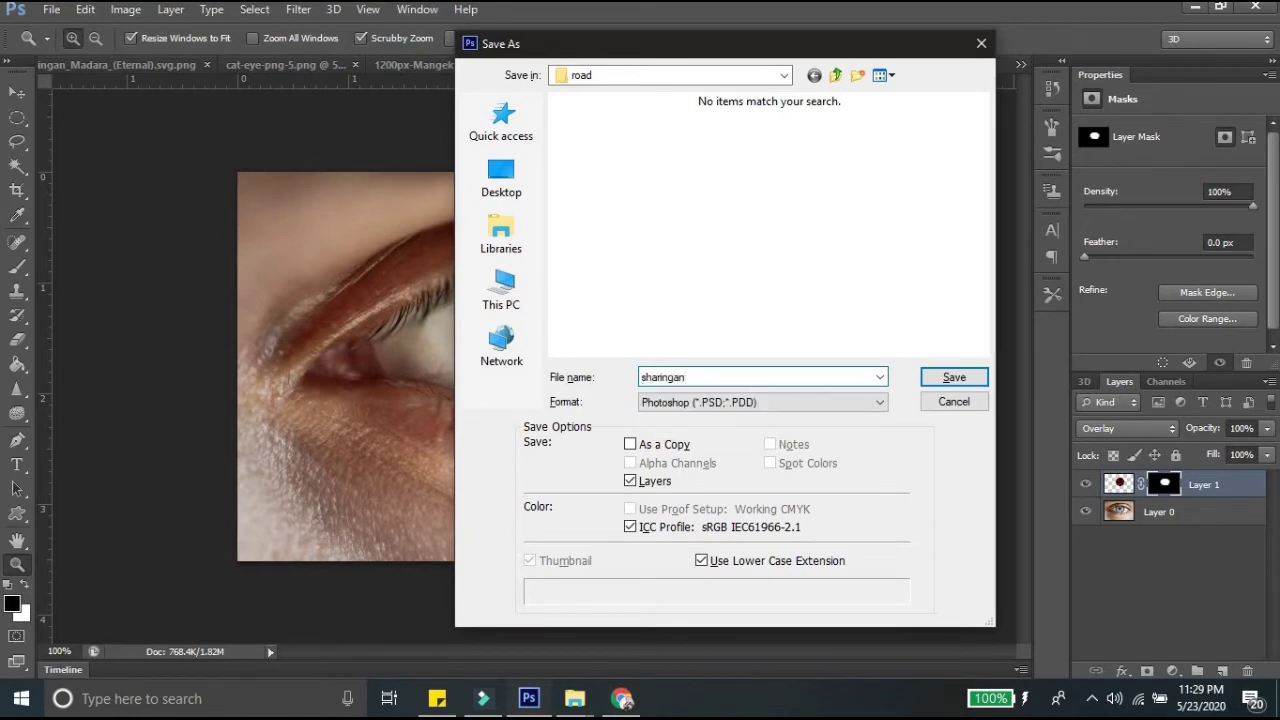
key("Tab")
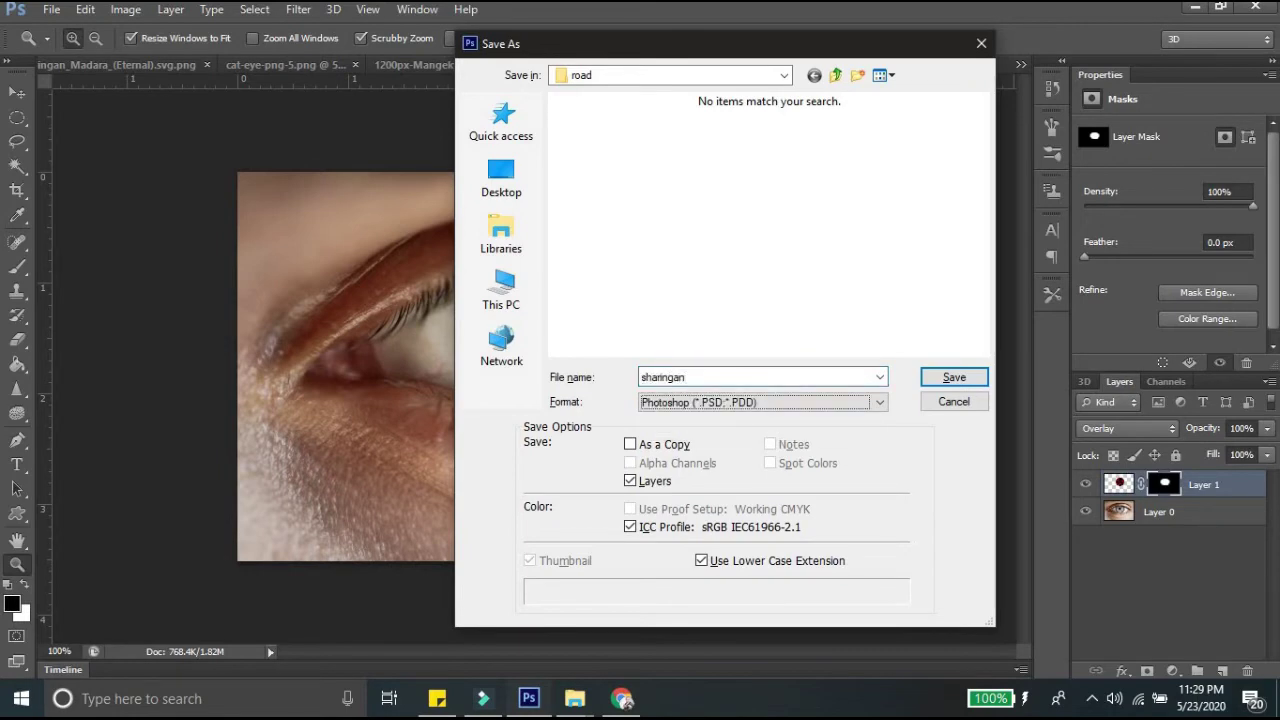
key("j")
key("Return")
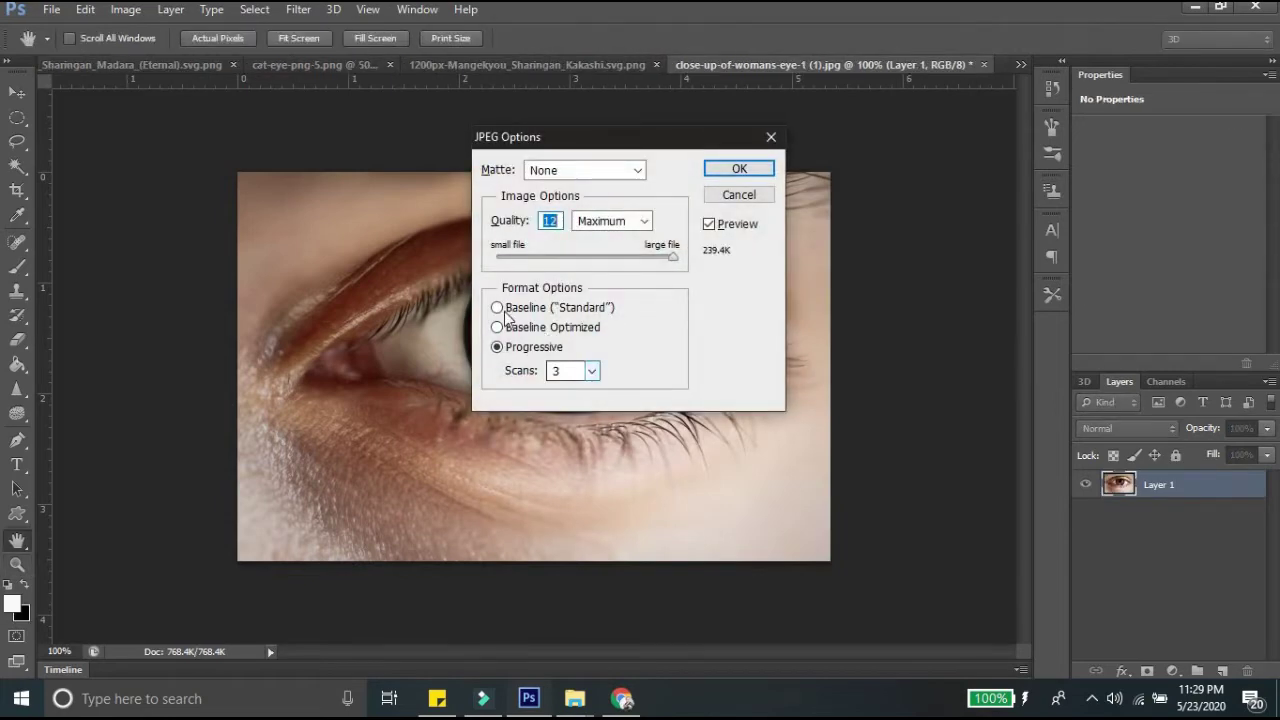
left_click(512, 307)
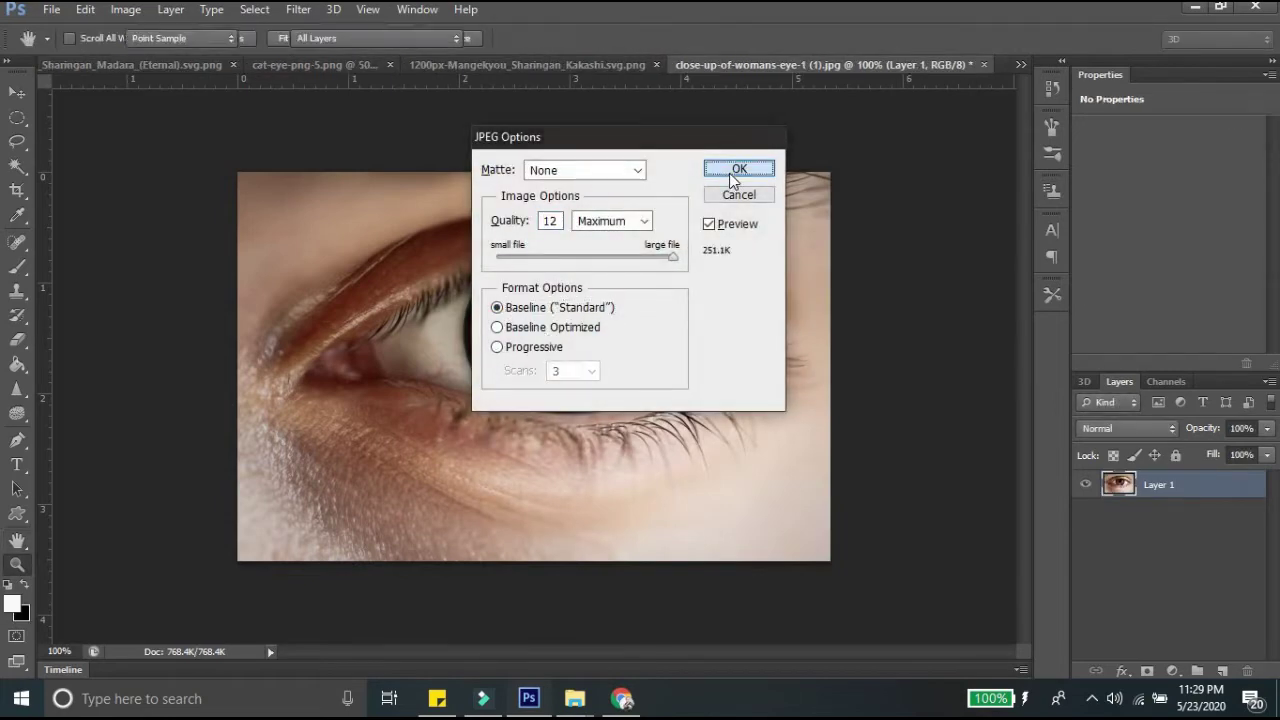
key("Delete")
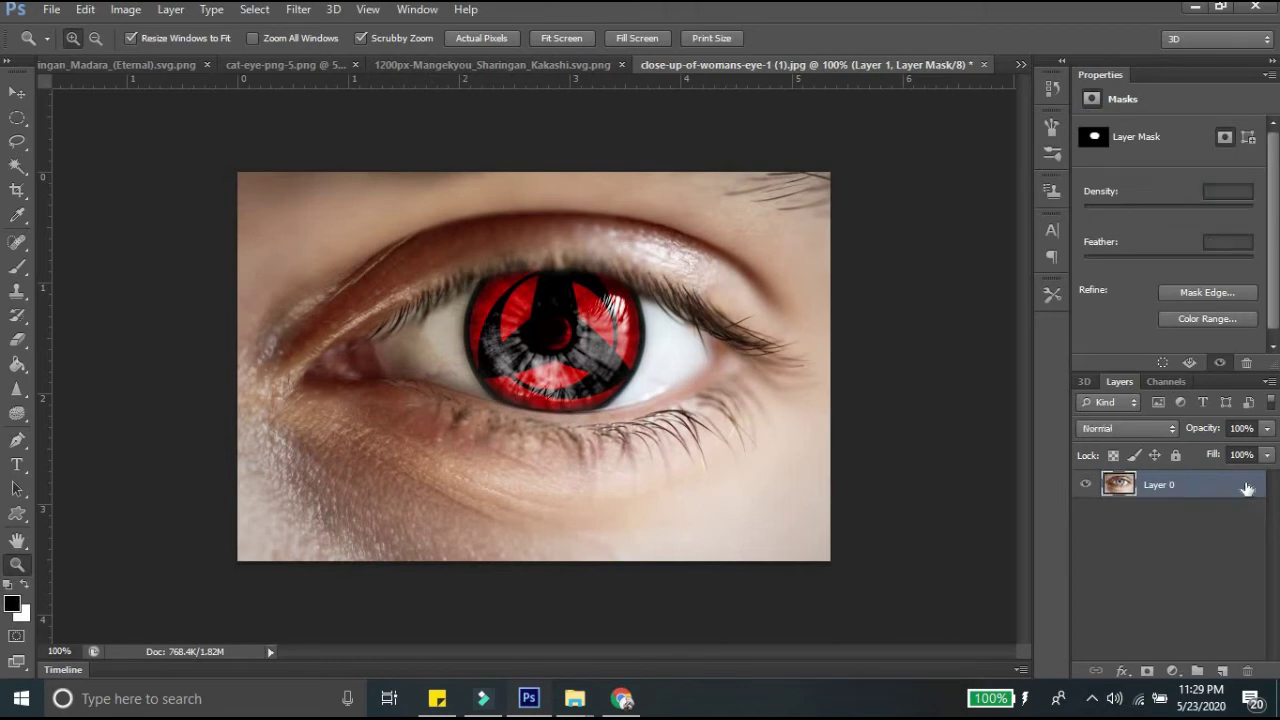
Drag the cat-eye-png-5.png image into the woman's eye photo as a new layer
left_click(335, 66)
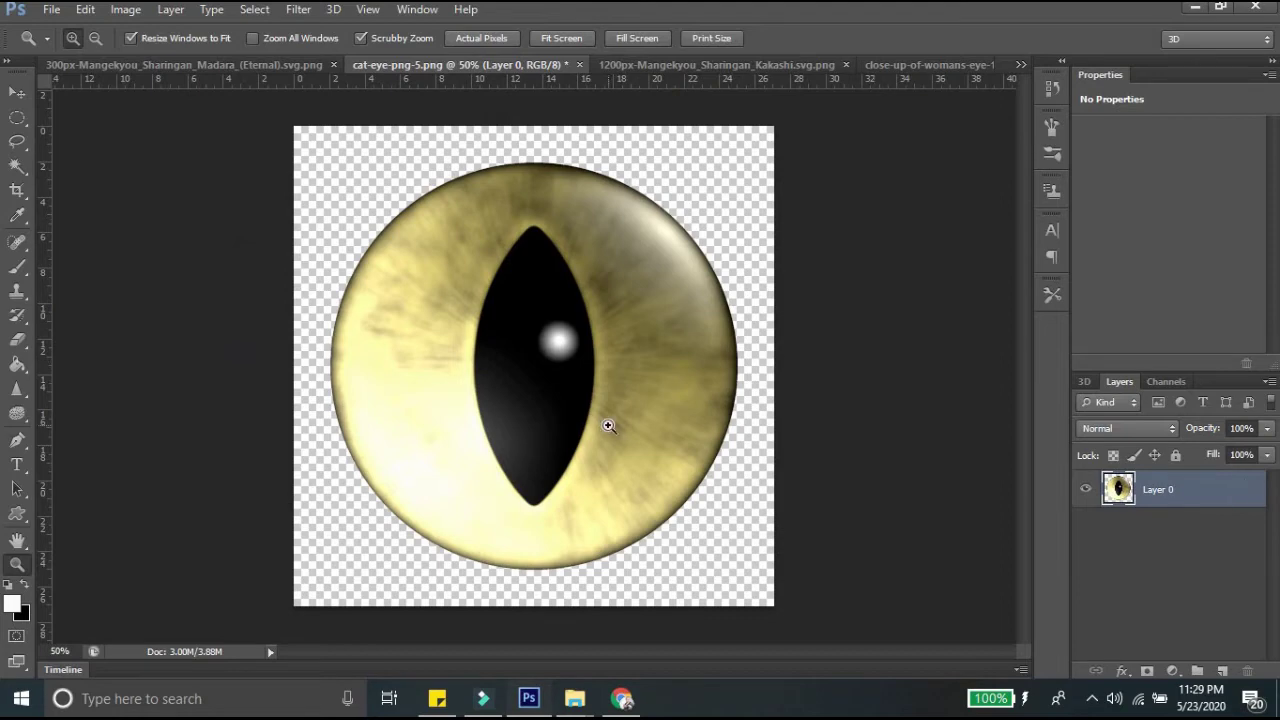
key("v")
mouse_move(590, 400)
left_mouse_down()
mouse_move(905, 72)
mouse_move(595, 332)
left_mouse_up()
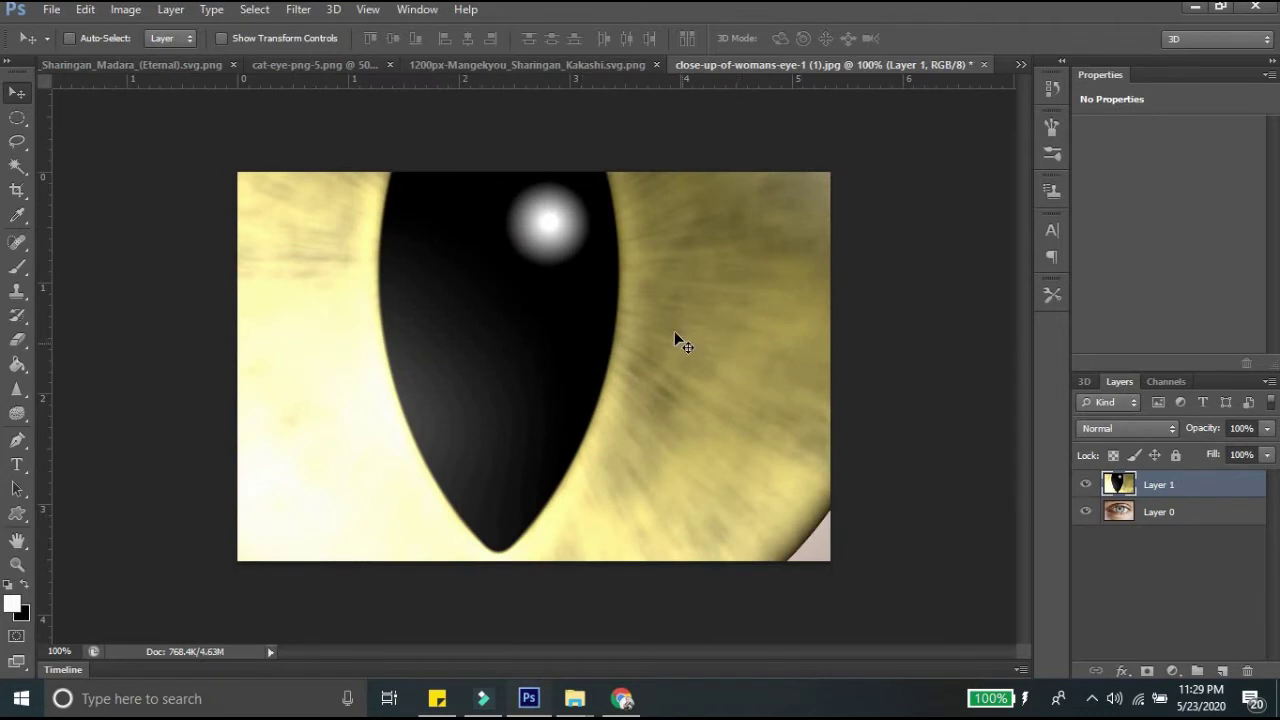
Scale the cat eye down over the eye and set its layer opacity to 50%
scroll(674, 330, "down", 5, "alt")
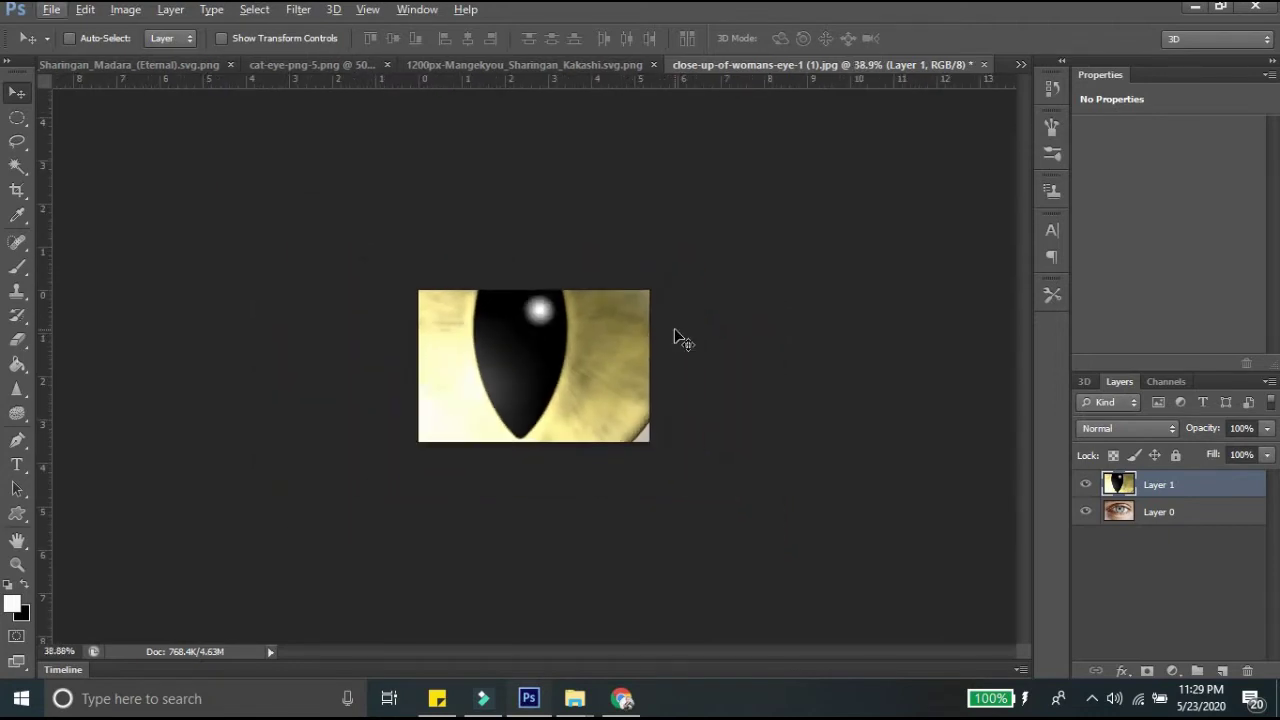
key("ctrl+t")
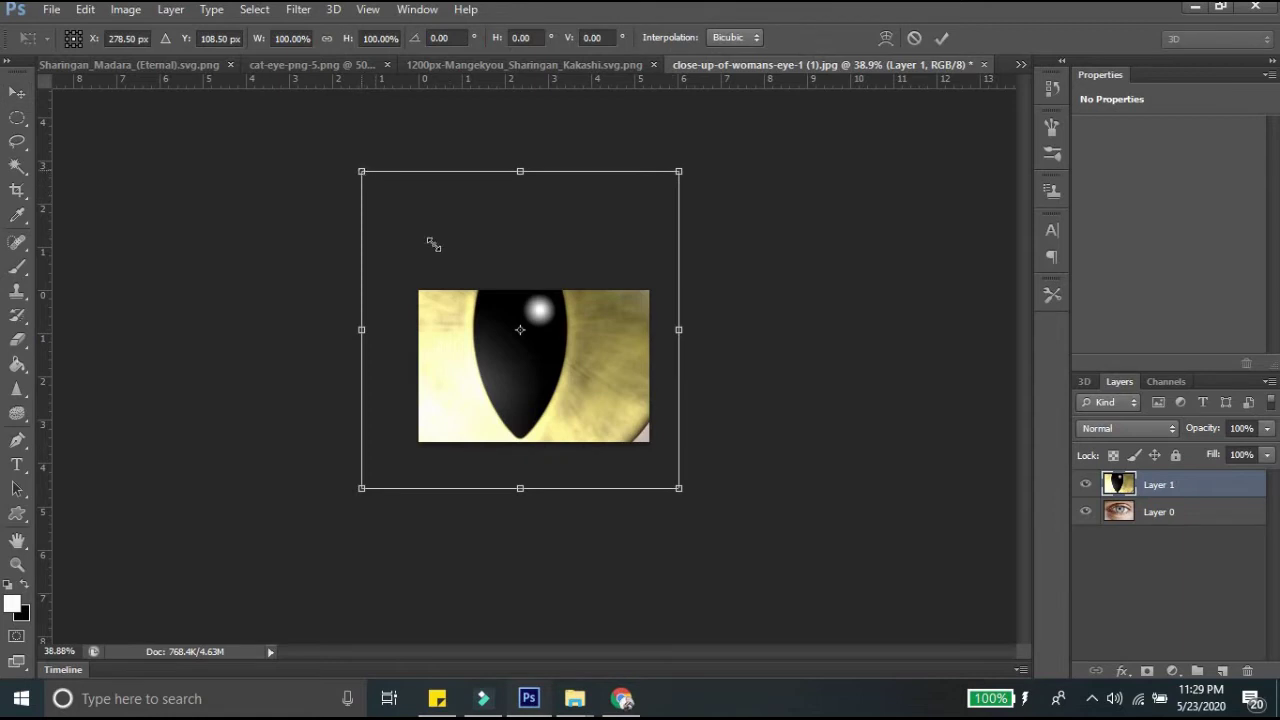
mouse_move(433, 245)
left_mouse_down()
mouse_move(551, 363)
mouse_move(496, 333)
mouse_move(534, 362)
left_mouse_up()
mouse_move(596, 394)
left_mouse_down()
mouse_move(571, 352)
mouse_move(520, 331)
left_mouse_up()
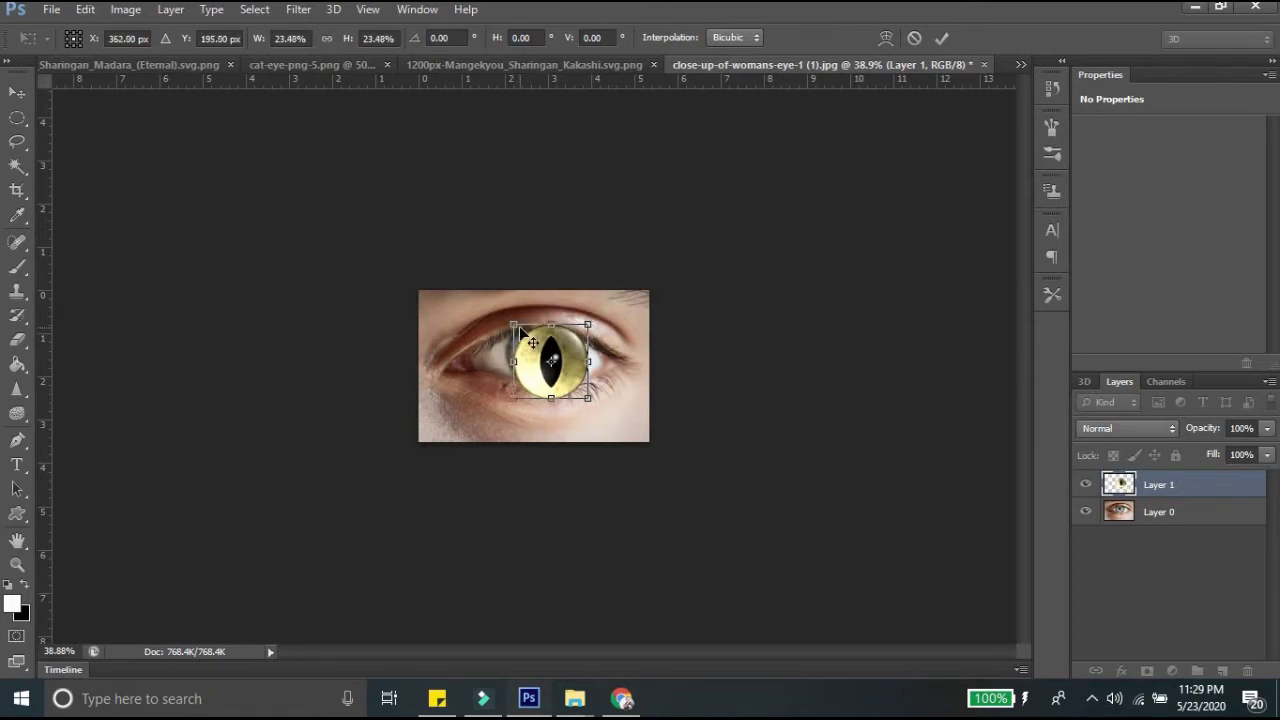
key("Return")
left_click(1266, 429)
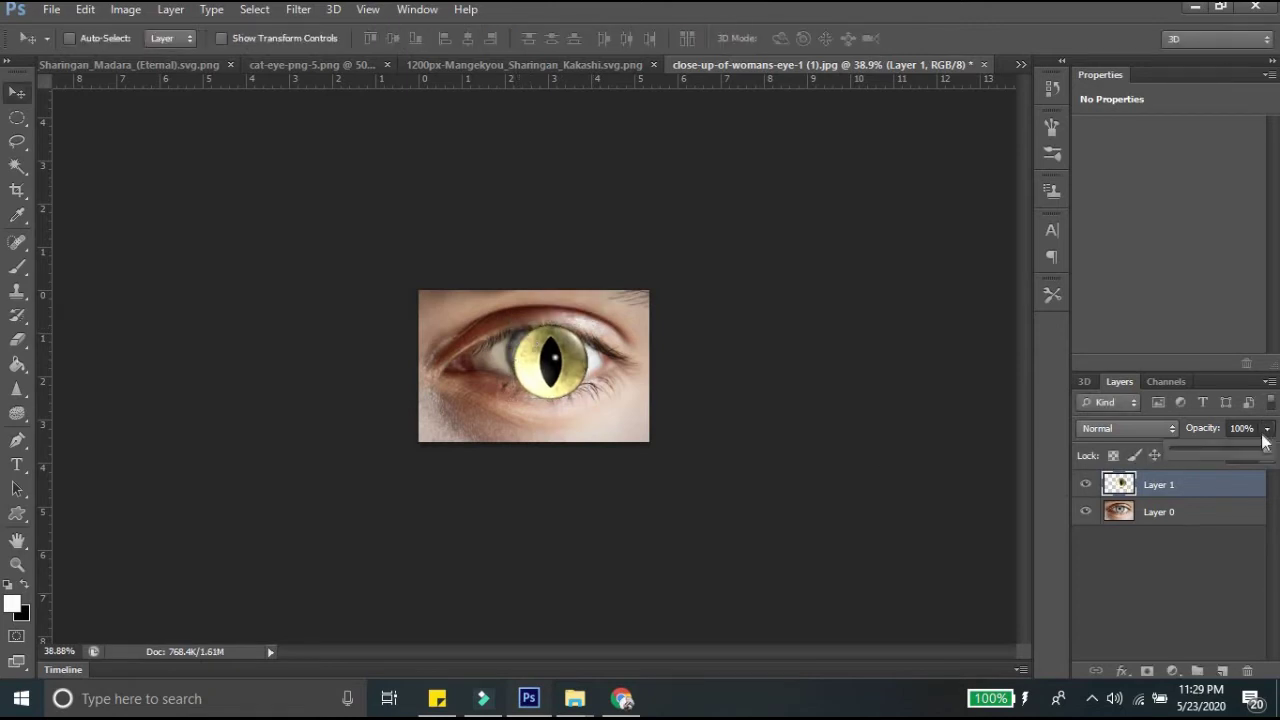
left_click(1220, 452)
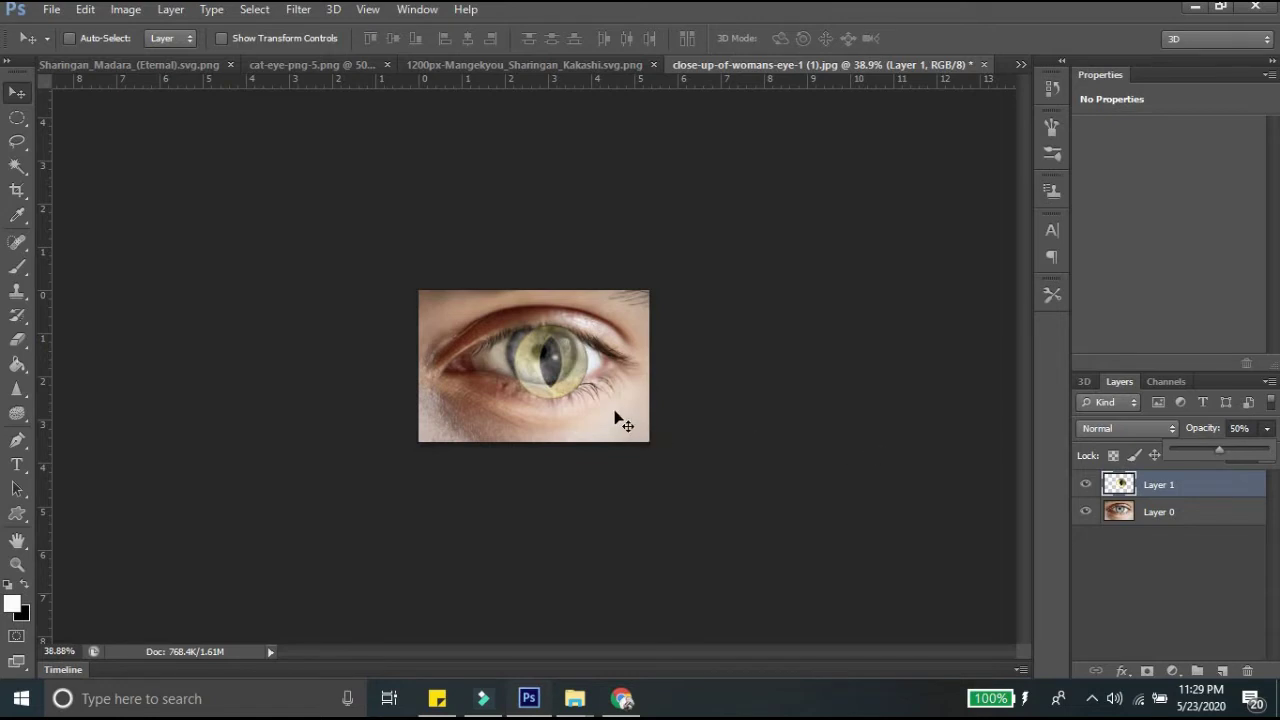
Zoom in and refine the cat eye to about 96%, centred over the iris
key("ctrl+plus")
key("ctrl+plus")
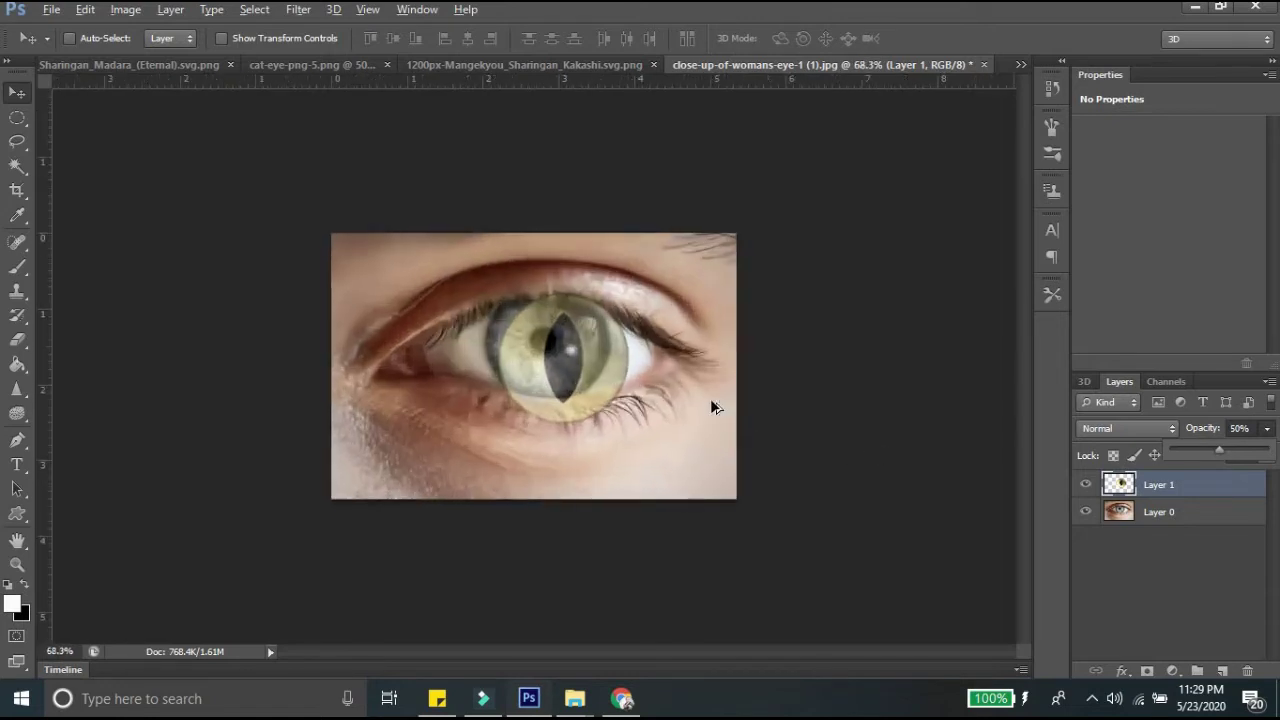
key("ctrl+plus")
key("alt")
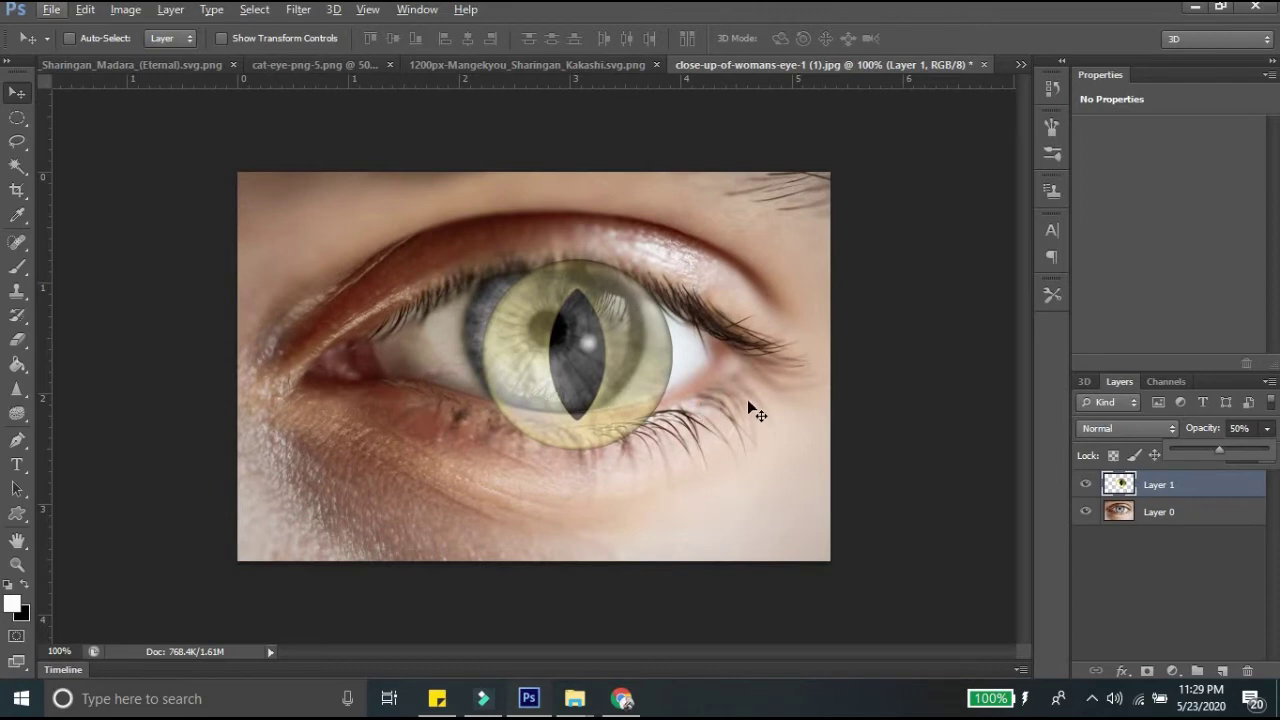
key("ctrl+t")
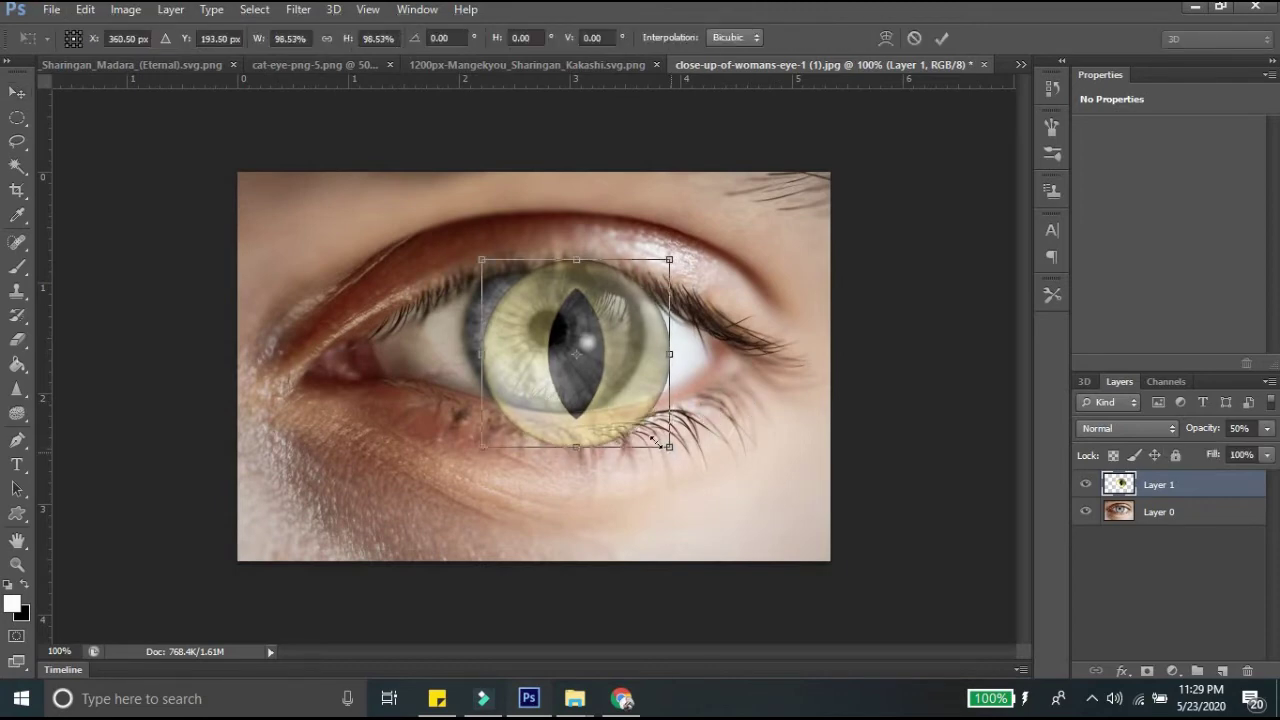
left_click_drag(670, 450, 655, 433)
left_click_drag(600, 392, 584, 382)
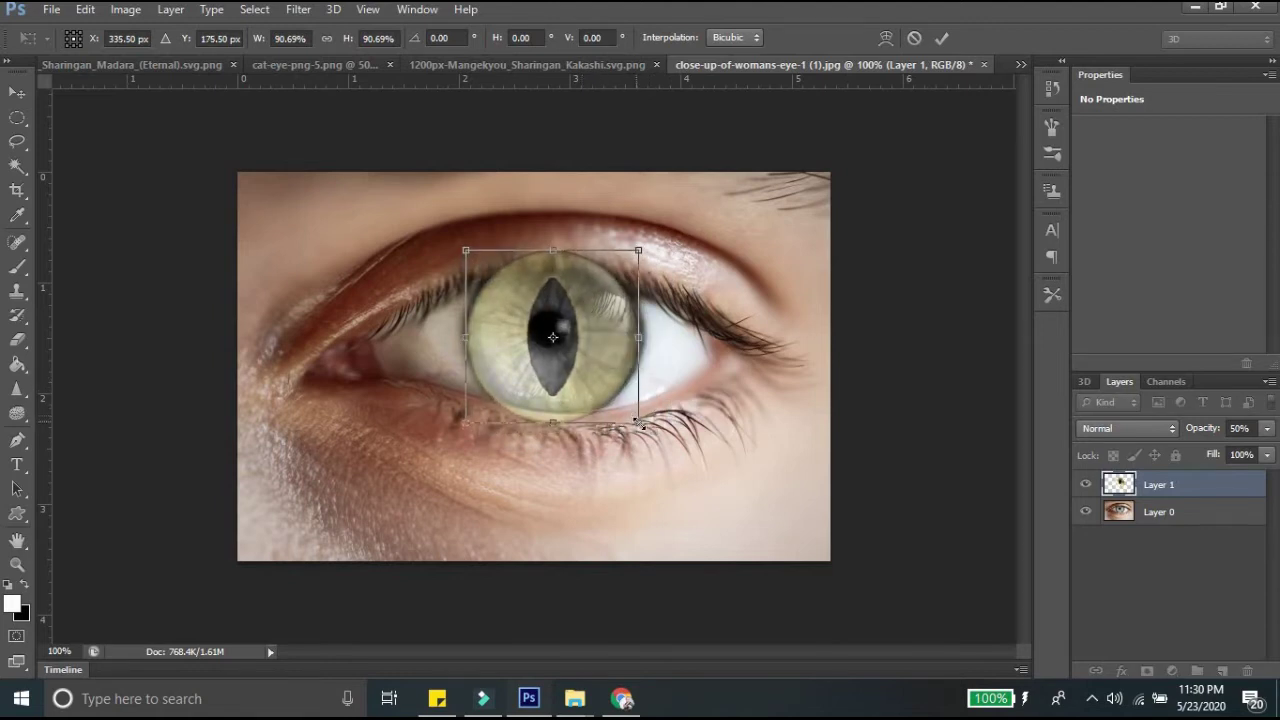
mouse_move(638, 421)
left_mouse_down()
mouse_move(607, 389)
mouse_move(645, 429)
mouse_move(603, 397)
left_mouse_up()
key("Down")
key("Down")
key("Left")
key("Left")
key("Left")
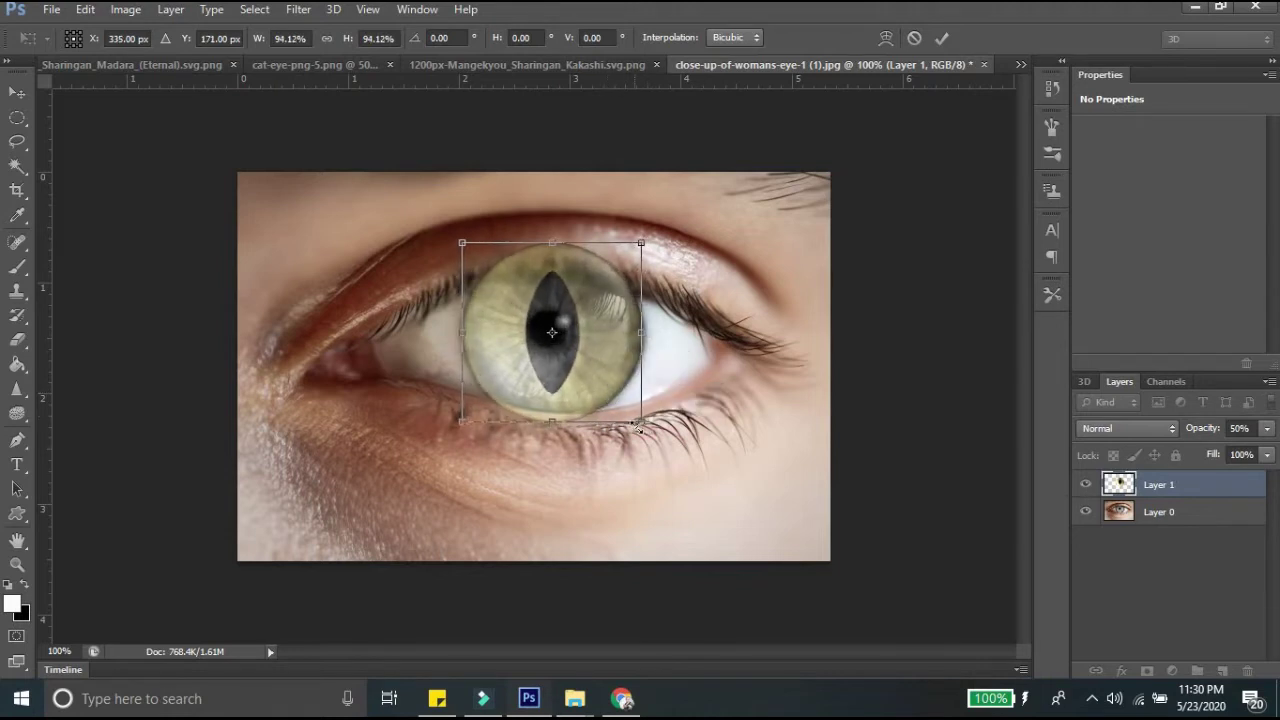
left_click_drag(641, 428, 642, 428)
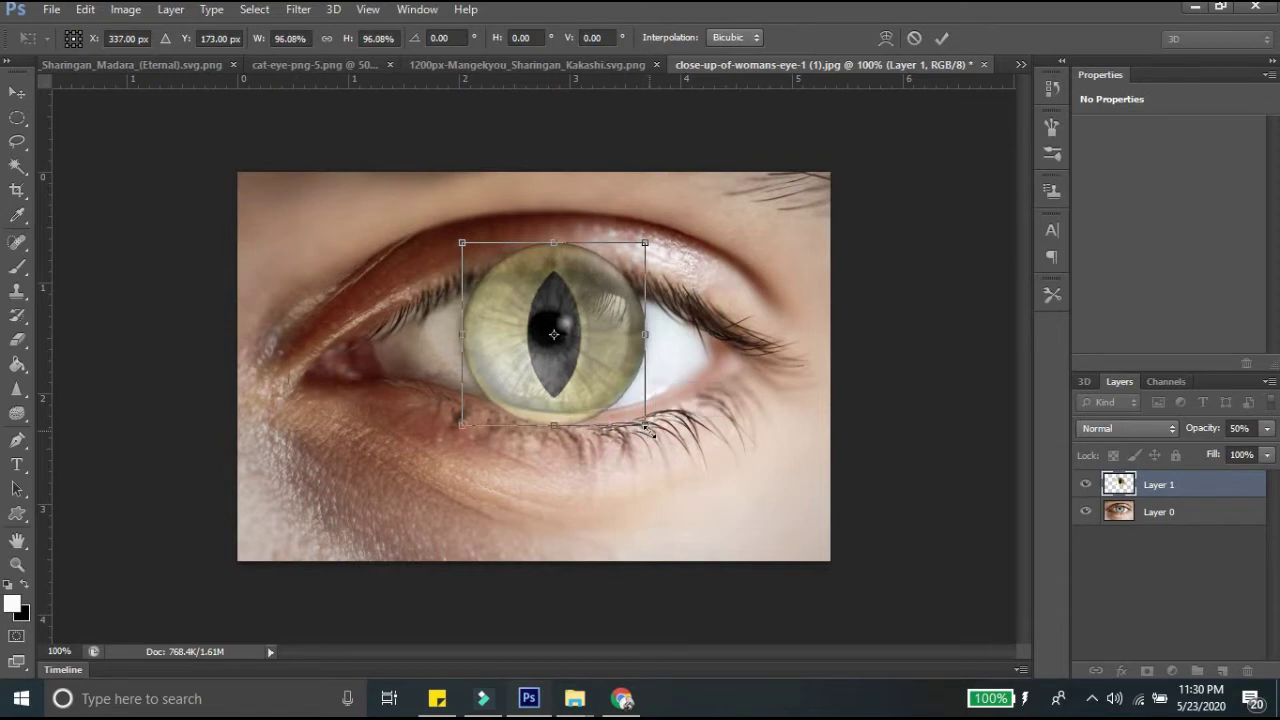
key("Return")
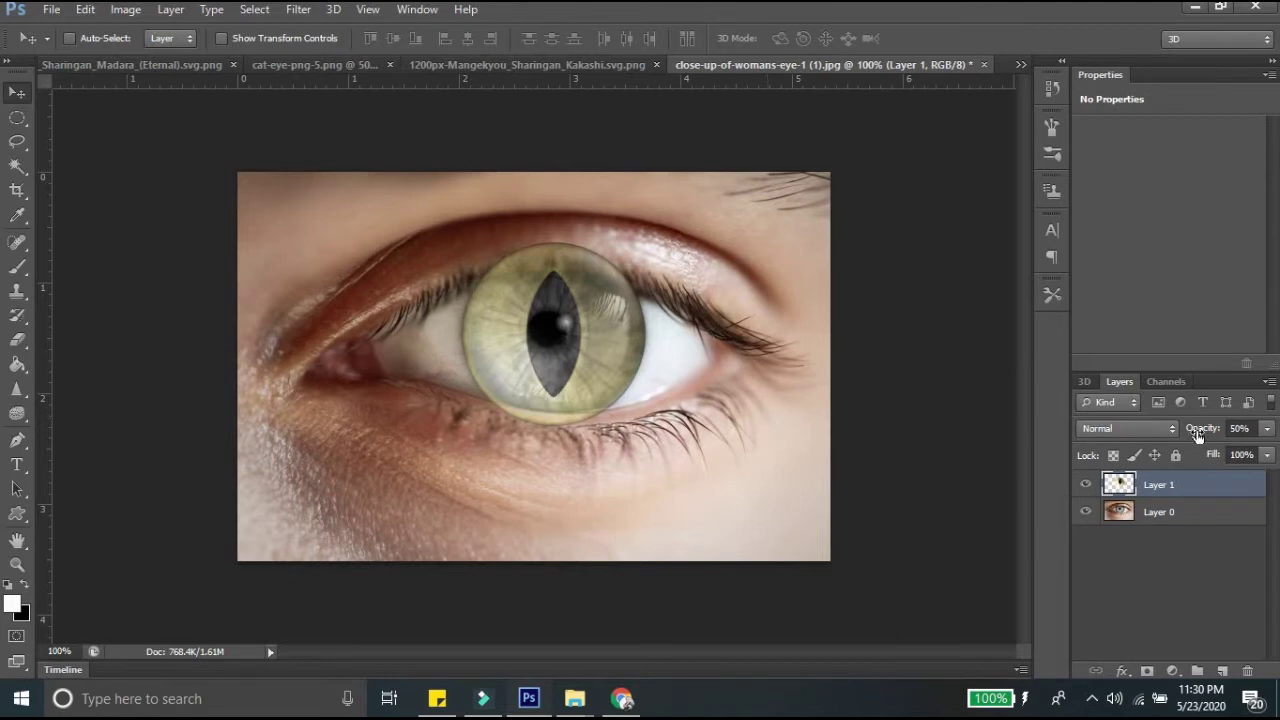
Restore the cat-eye layer to 100% opacity and reselect it
left_click(1267, 428)
left_click_drag(1228, 451, 1268, 451)
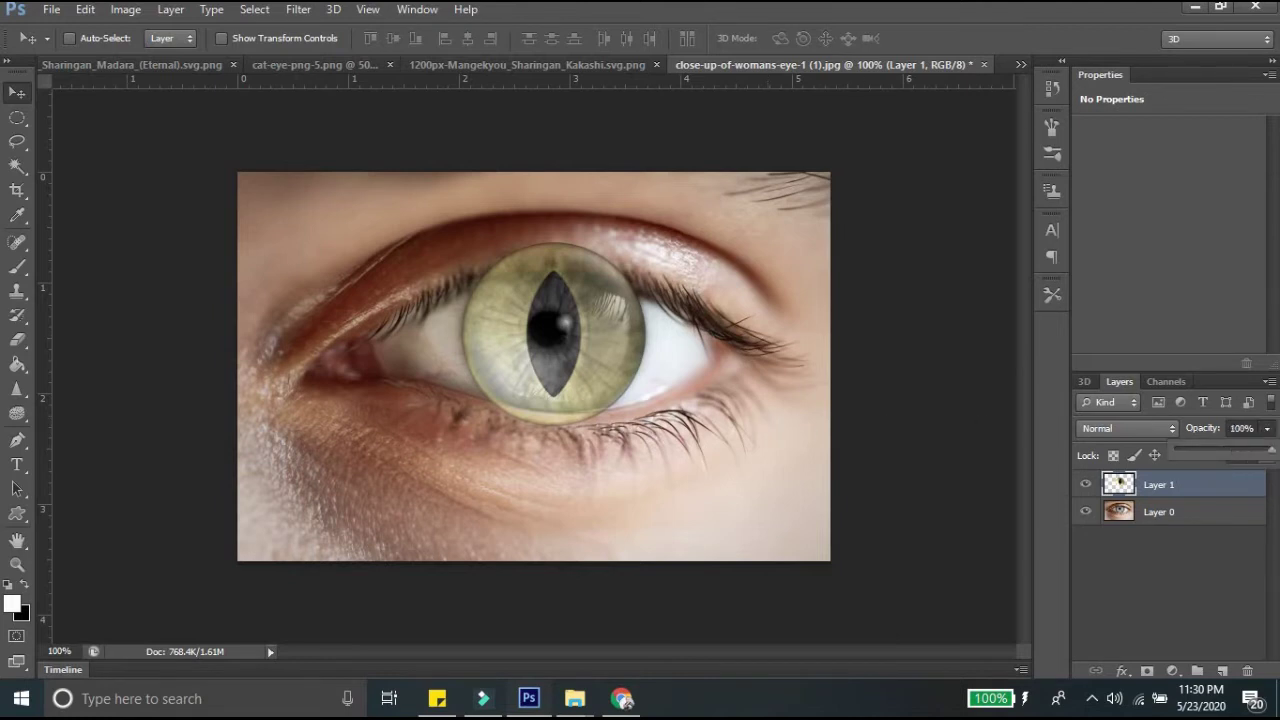
left_click(1165, 568)
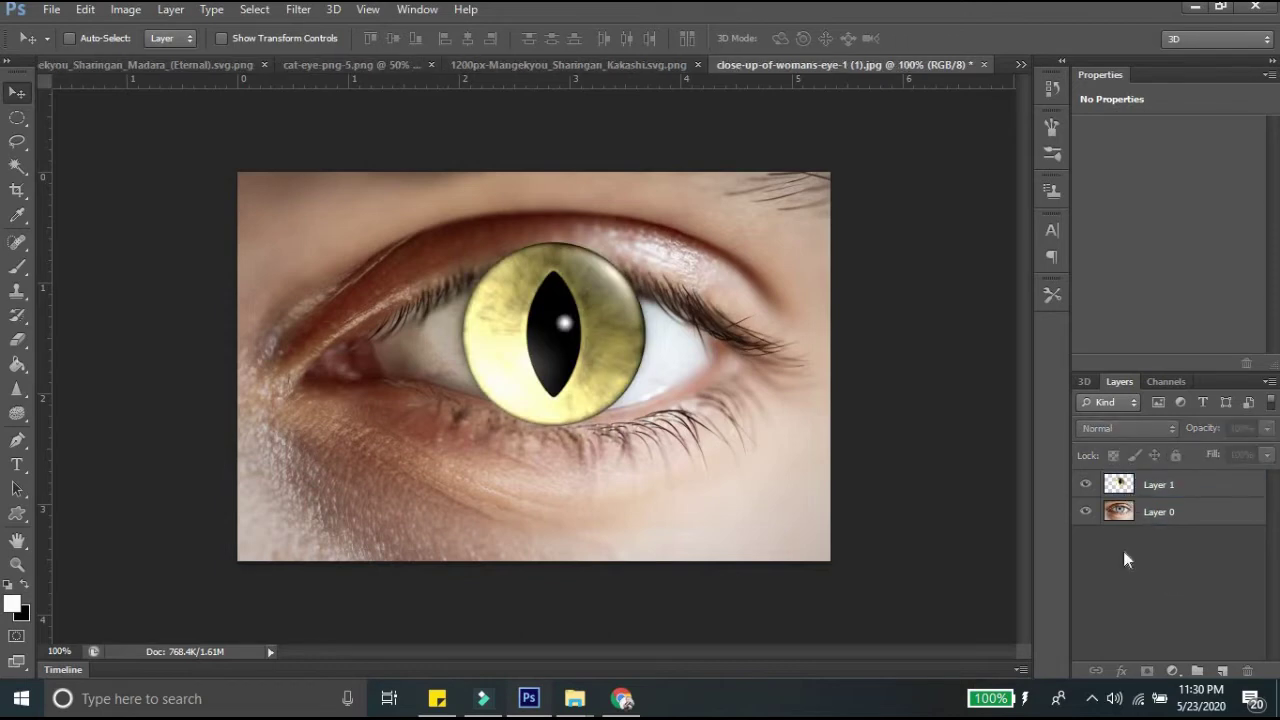
key("alt+]")
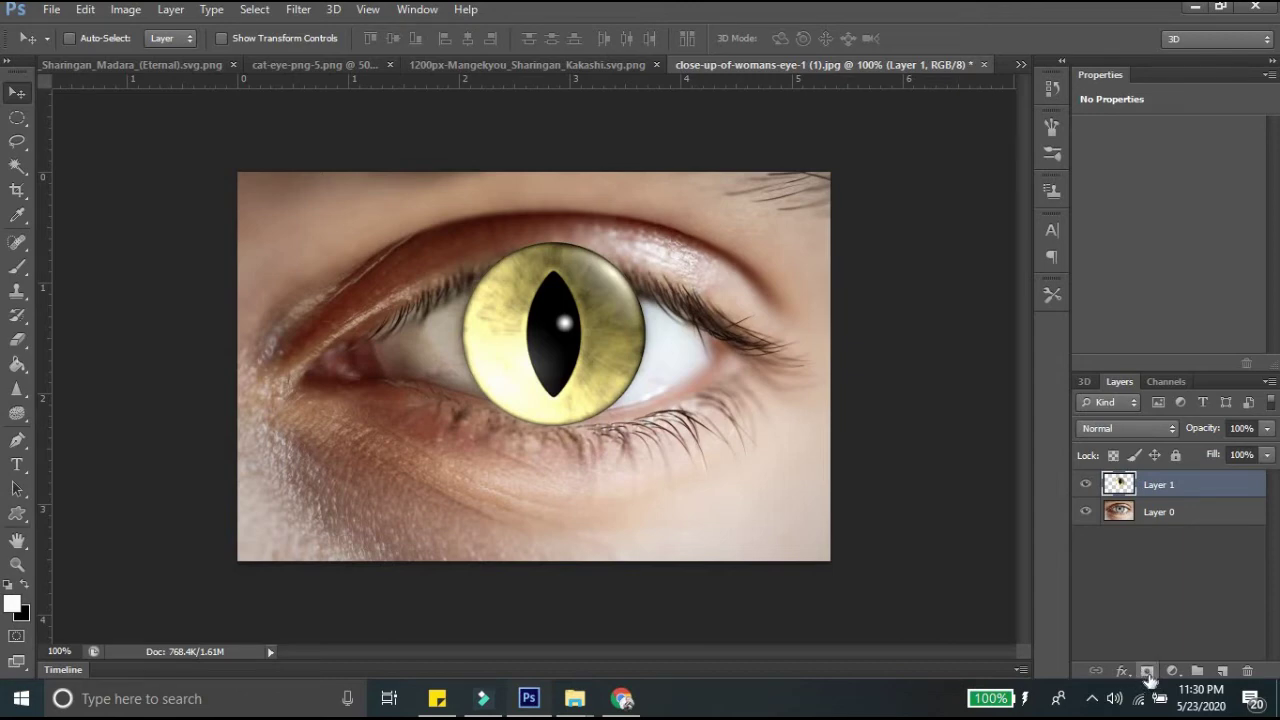
Add a layer mask to the cat-eye layer, fill it black, and swap the colours
left_click(1147, 672)
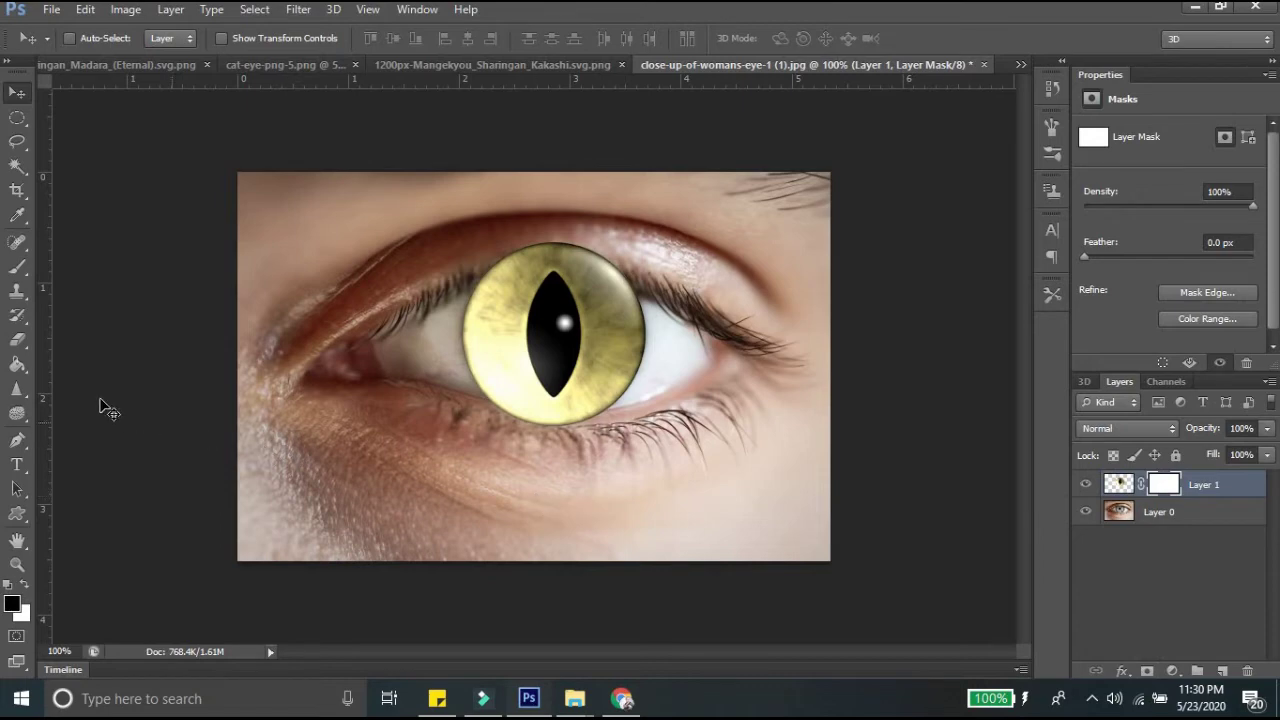
left_click(18, 367)
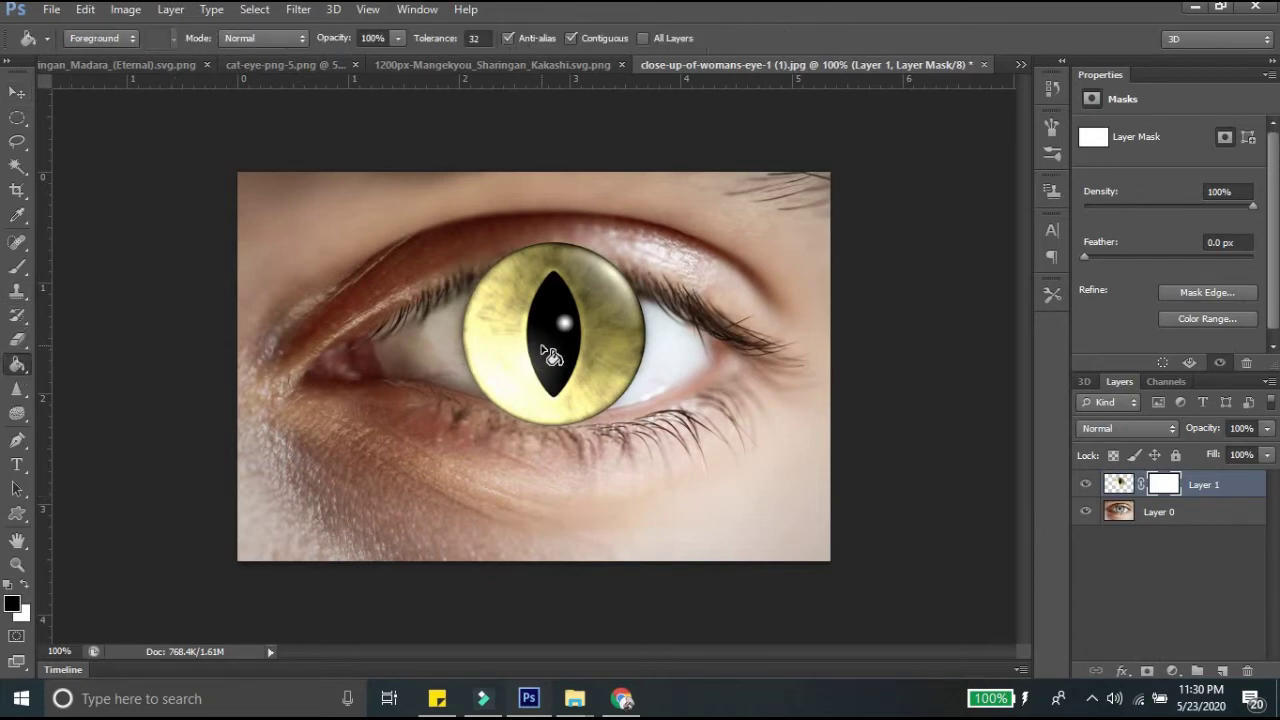
left_click(543, 350)
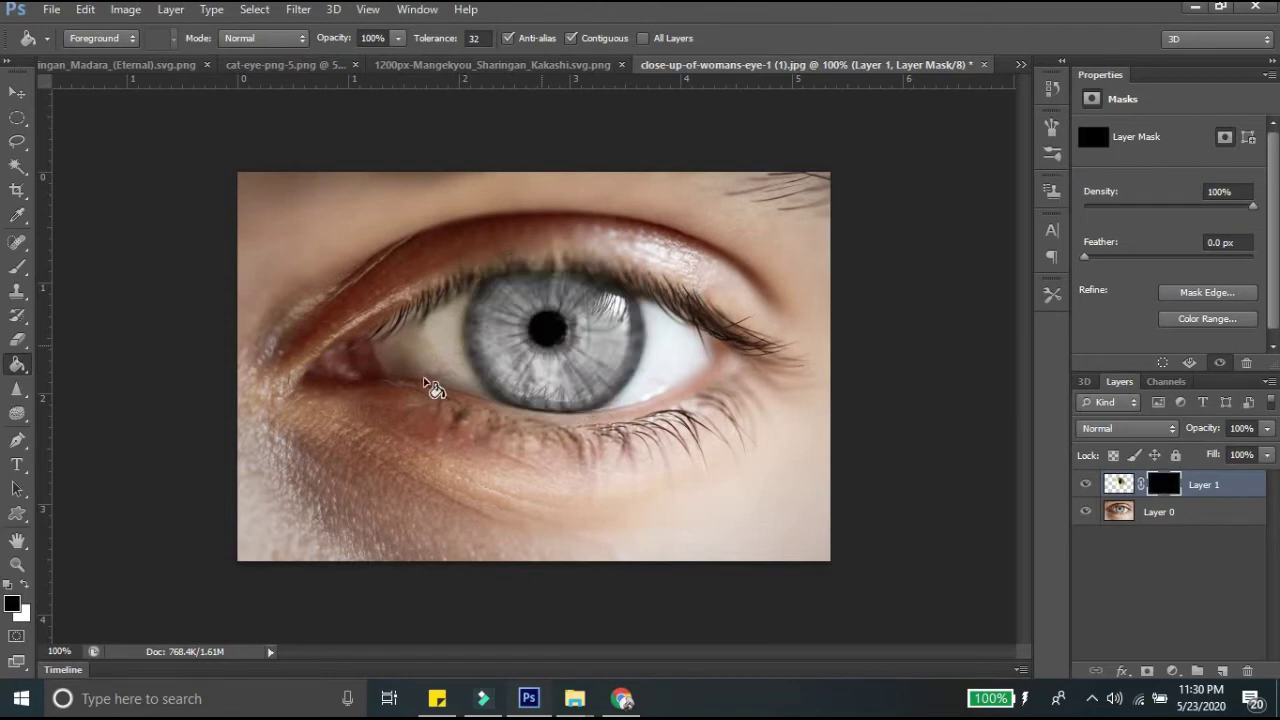
left_click(24, 587)
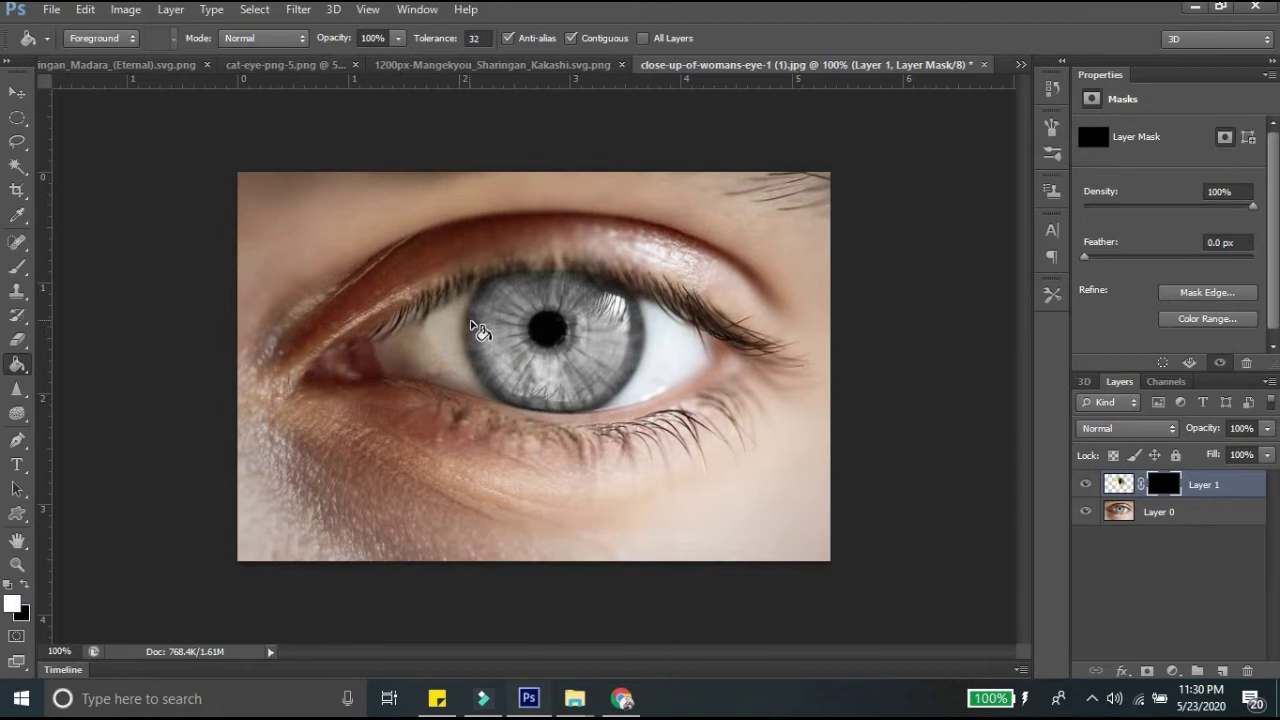
left_click(18, 267)
Paint the mask to reveal the cat eye over the iris and hide it along the lower lid and lashes
mouse_move(512, 300)
left_mouse_down()
mouse_move(549, 343)
mouse_move(565, 289)
mouse_move(600, 292)
mouse_move(616, 345)
mouse_move(593, 386)
mouse_move(610, 310)
mouse_move(514, 329)
mouse_move(494, 301)
mouse_move(478, 326)
mouse_move(482, 358)
mouse_move(505, 388)
mouse_move(570, 400)
mouse_move(615, 368)
mouse_move(630, 330)
mouse_move(620, 306)
mouse_move(628, 349)
mouse_move(611, 387)
mouse_move(542, 408)
mouse_move(472, 338)
mouse_move(487, 298)
mouse_move(540, 279)
mouse_move(600, 284)
mouse_move(628, 317)
mouse_move(628, 353)
mouse_move(590, 392)
mouse_move(616, 376)
mouse_move(631, 325)
mouse_move(609, 399)
mouse_move(564, 418)
mouse_move(500, 386)
mouse_move(477, 349)
mouse_move(486, 286)
mouse_move(632, 310)
left_mouse_up()
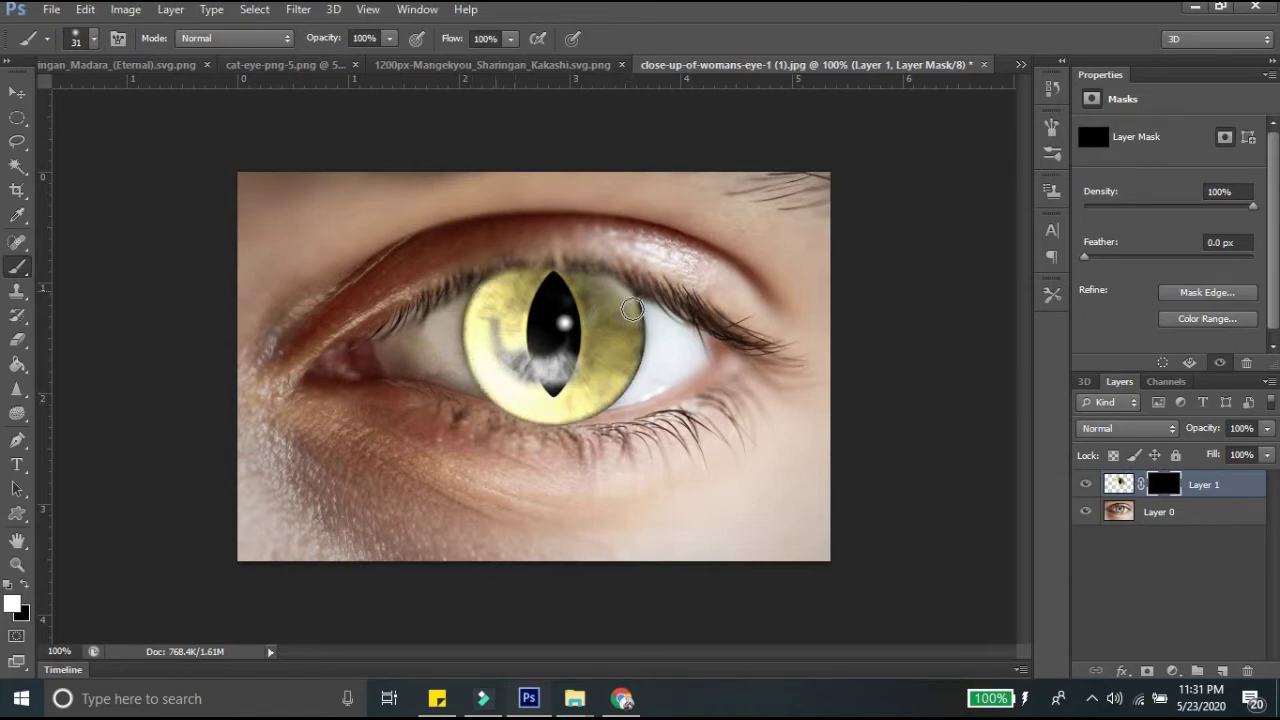
mouse_move(585, 378)
left_mouse_down()
mouse_move(562, 356)
mouse_move(540, 371)
mouse_move(494, 306)
mouse_move(503, 350)
left_mouse_up()
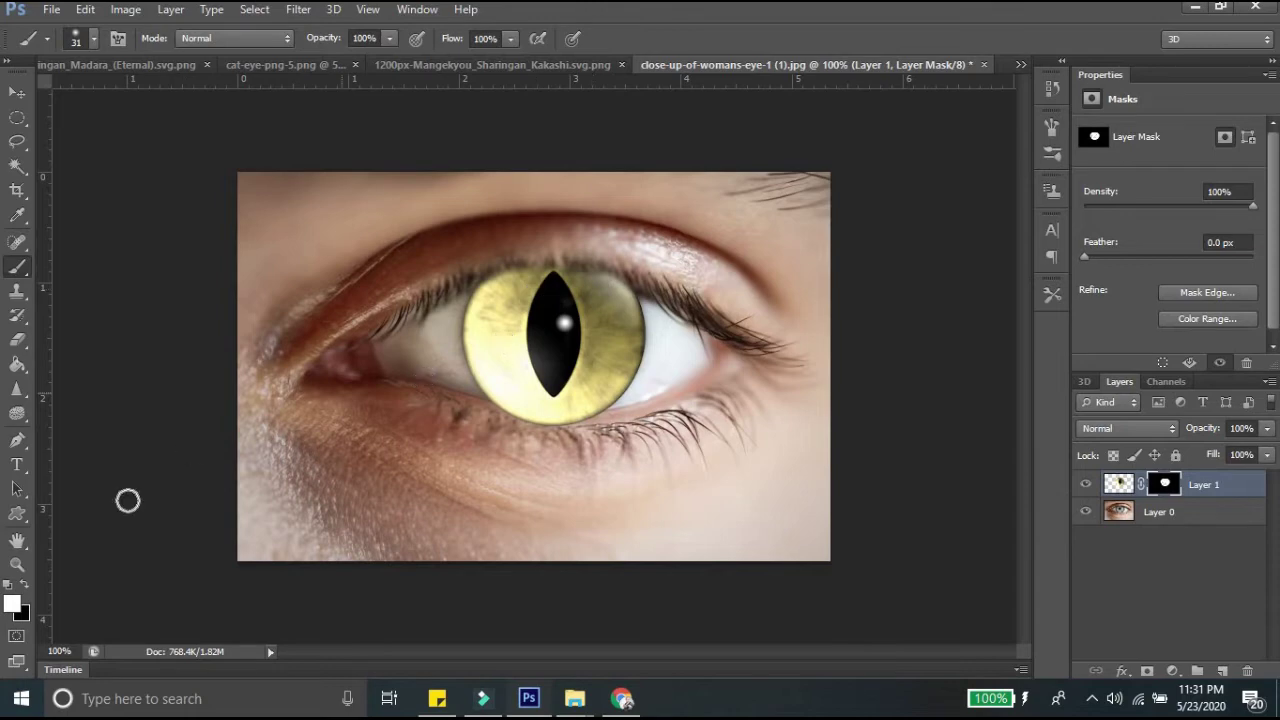
left_click(26, 586)
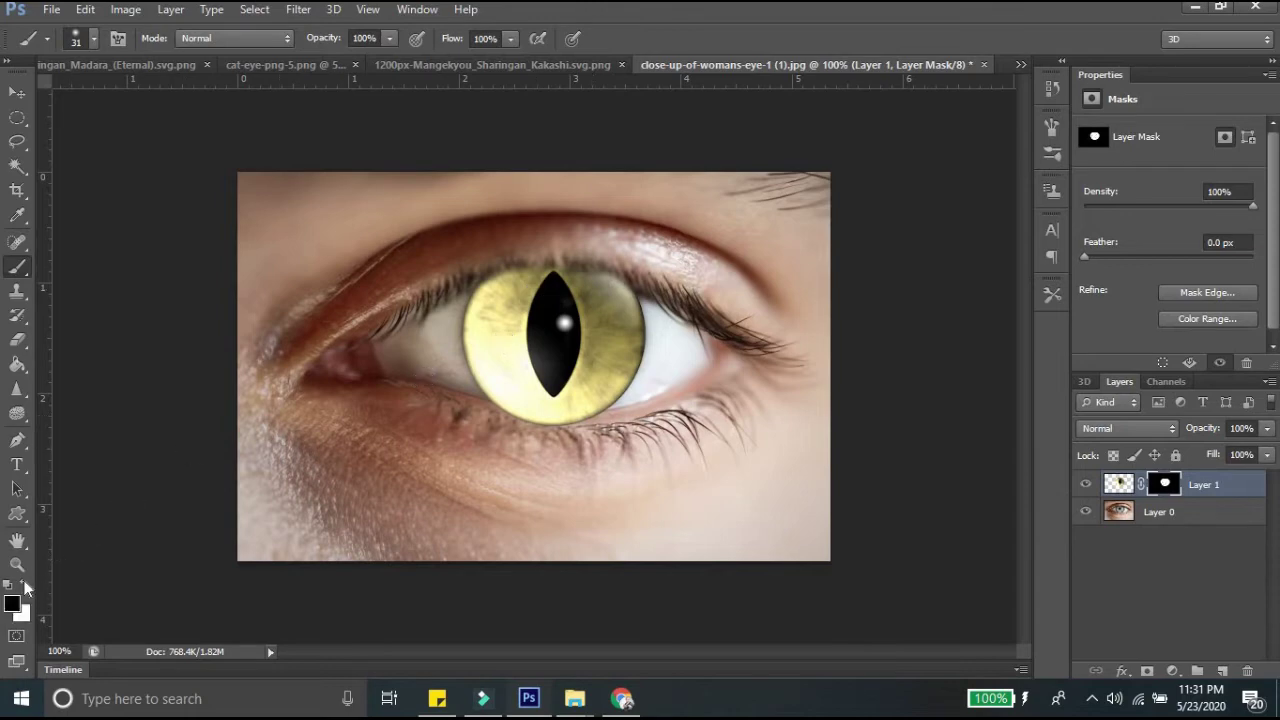
mouse_move(464, 414)
left_mouse_down()
mouse_move(596, 428)
mouse_move(614, 457)
mouse_move(686, 443)
mouse_move(732, 387)
left_mouse_up()
scroll(732, 387, "up", 3)
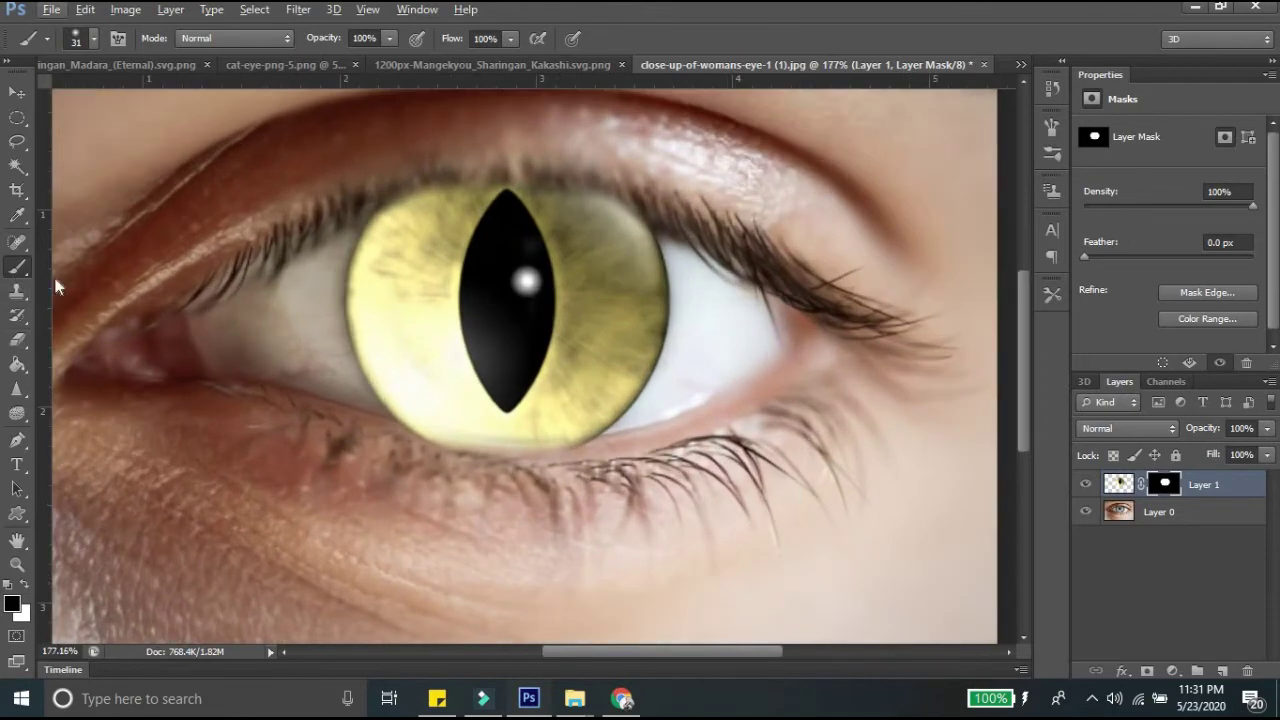
mouse_move(590, 466)
left_mouse_down()
mouse_move(558, 451)
mouse_move(532, 465)
mouse_move(565, 463)
mouse_move(452, 464)
mouse_move(382, 442)
mouse_move(600, 462)
left_mouse_up()
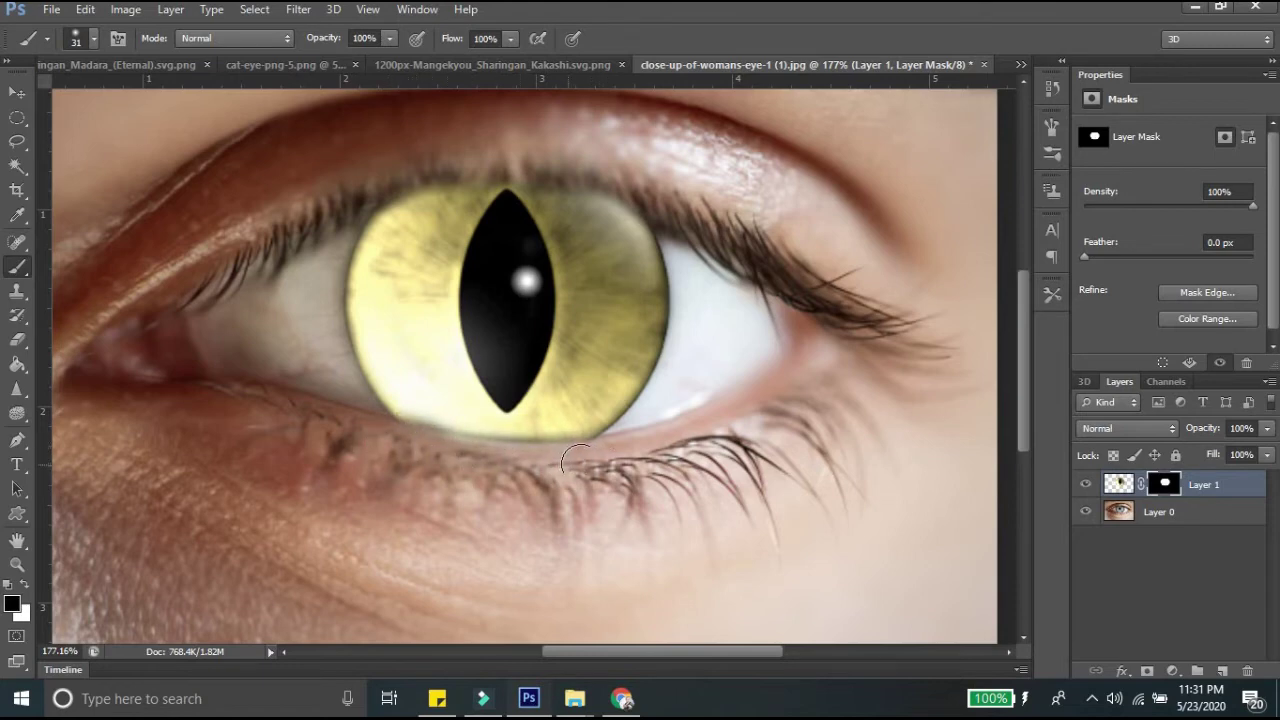
mouse_move(453, 464)
left_mouse_down()
mouse_move(382, 450)
mouse_move(596, 462)
left_mouse_up()
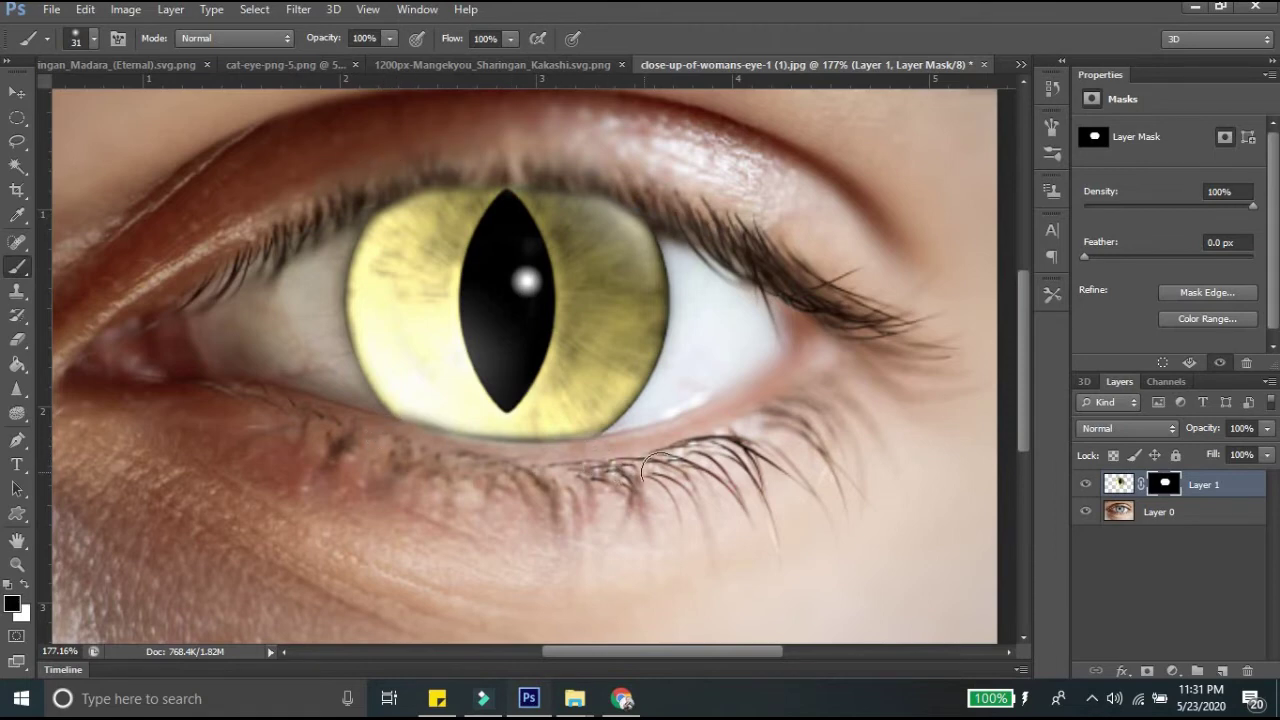
scroll(797, 363, "down", 2)
scroll(797, 363, "down", 2)
Set the cat-eye layer's blend mode to Overlay
scroll(797, 363, "down", 1)
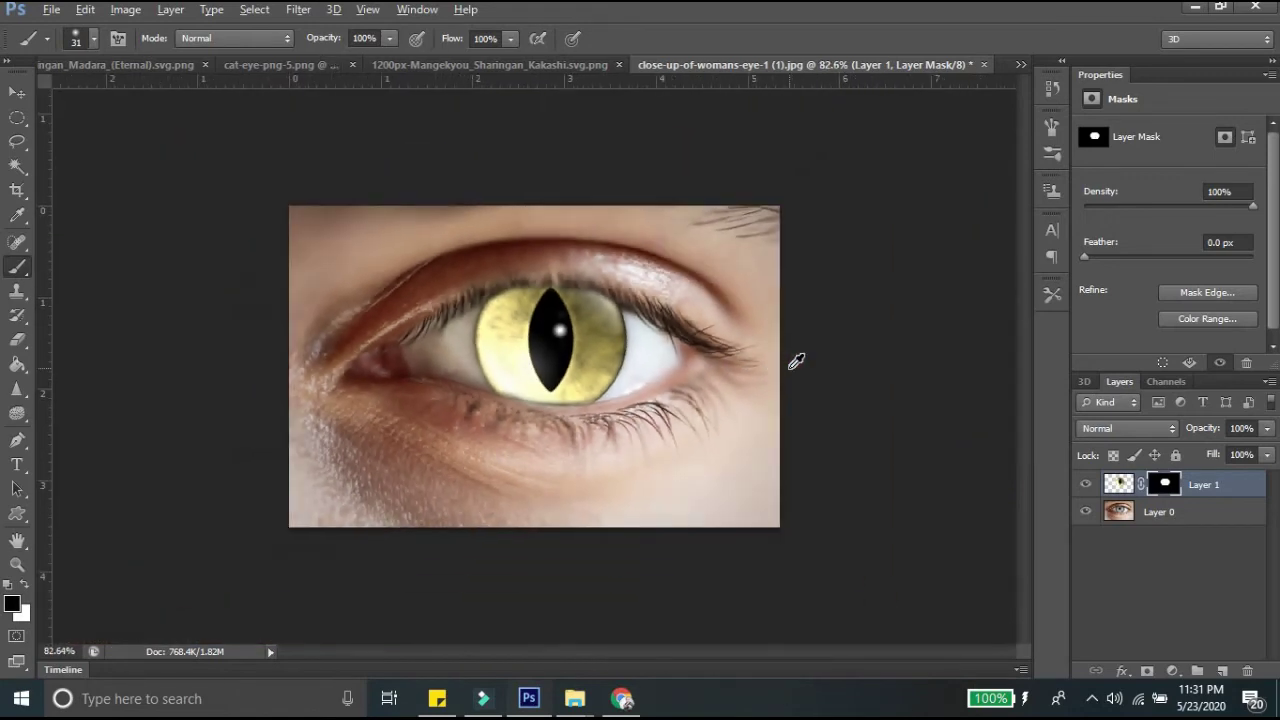
scroll(796, 361, "down", 1)
scroll(796, 361, "down", 1)
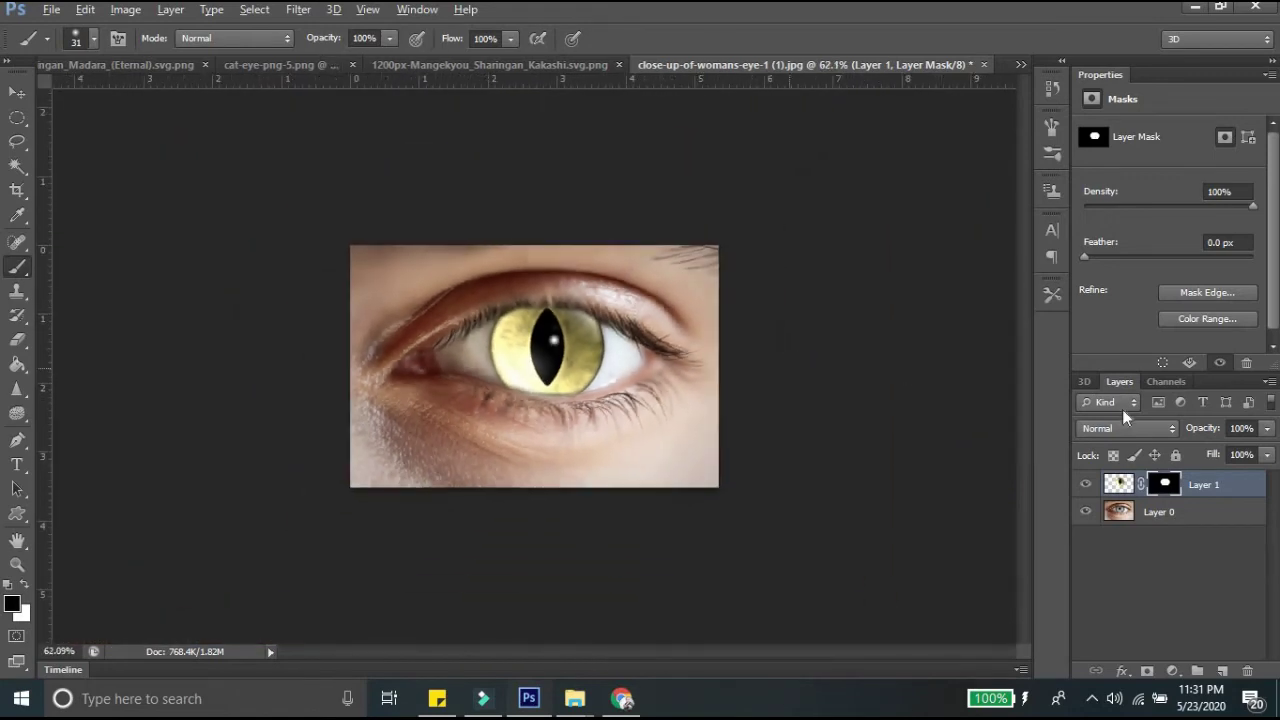
left_click(1170, 430)
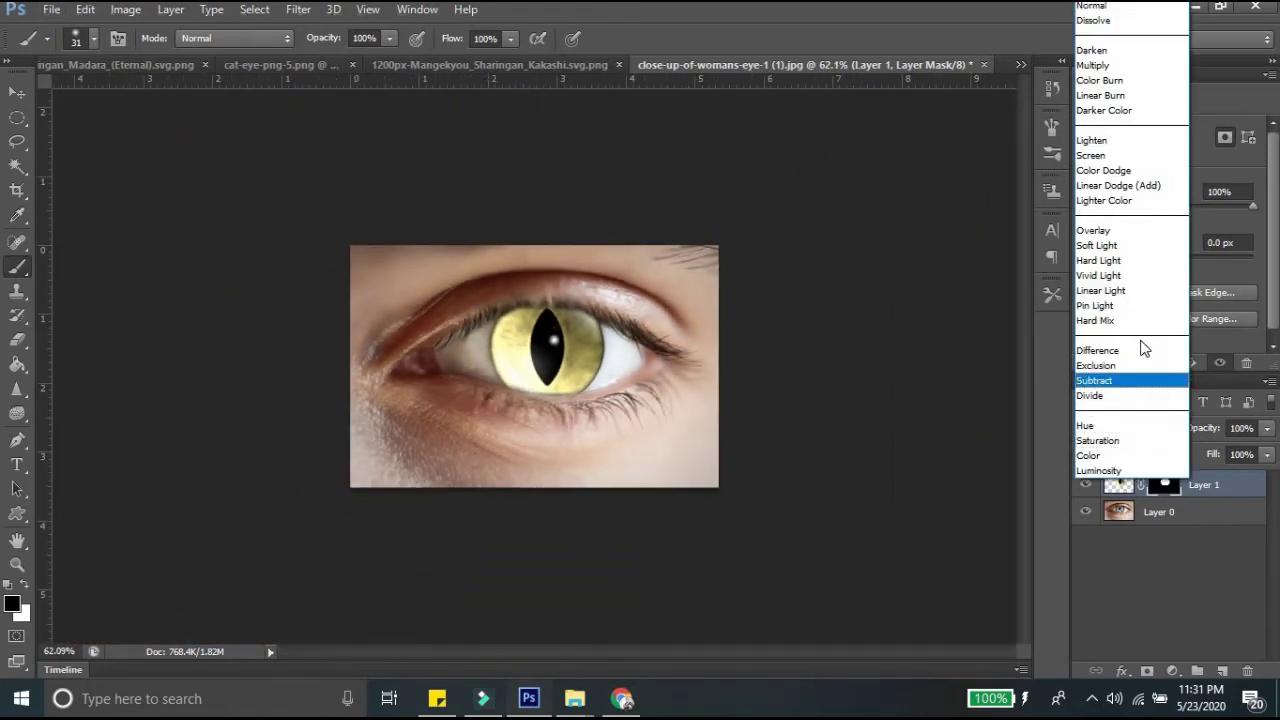
left_click(1126, 231)
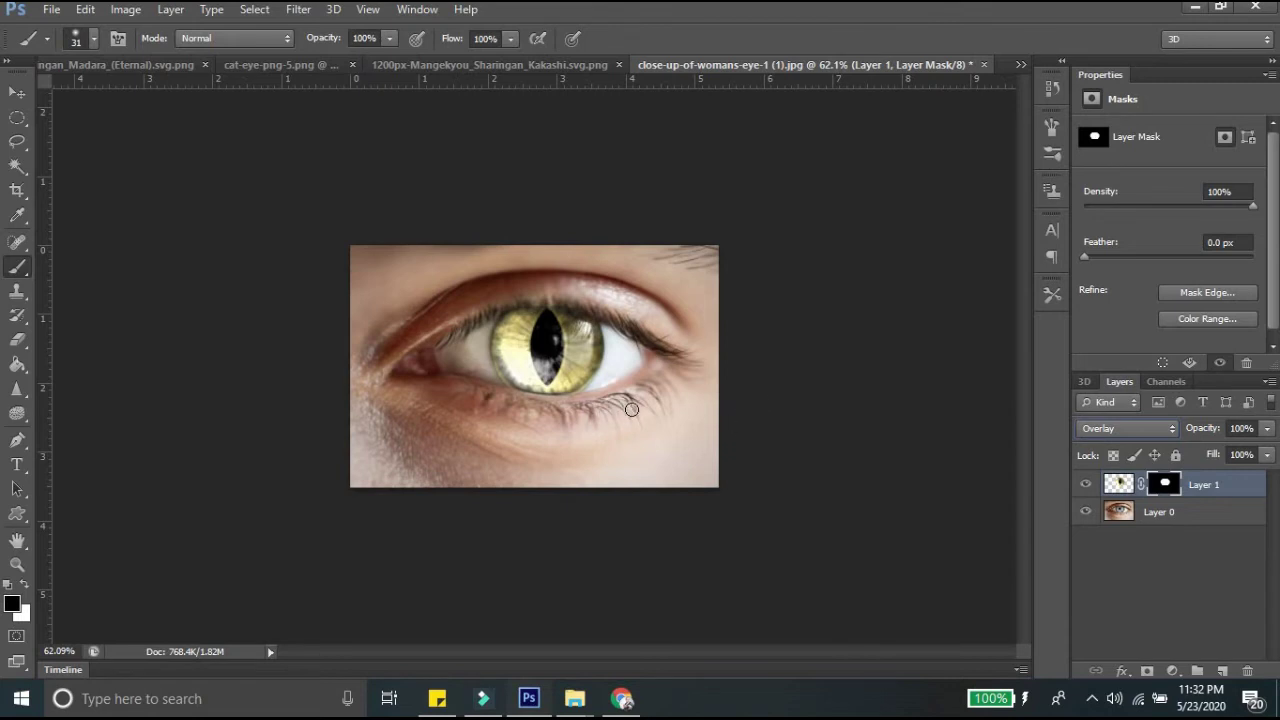
Zoom in and start Free Transform on the cat-eye layer
key("alt")
key("alt")
left_click(17, 92)
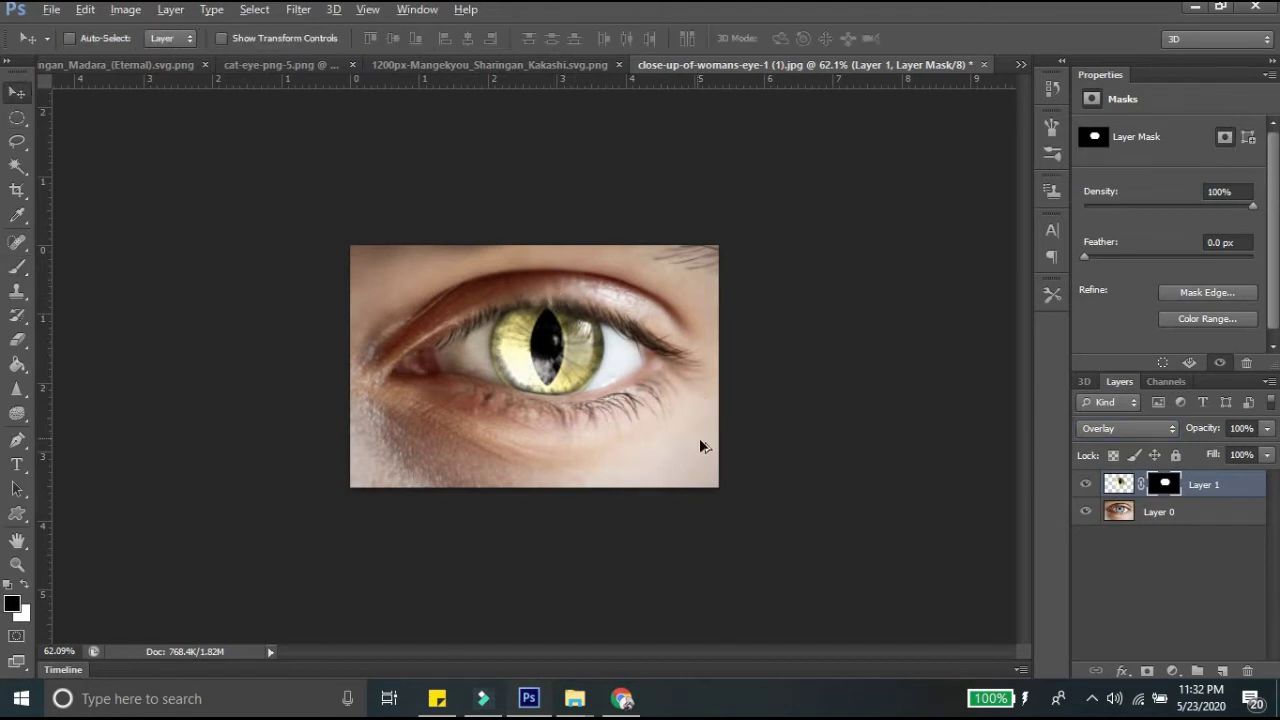
scroll(695, 438, "up", 5)
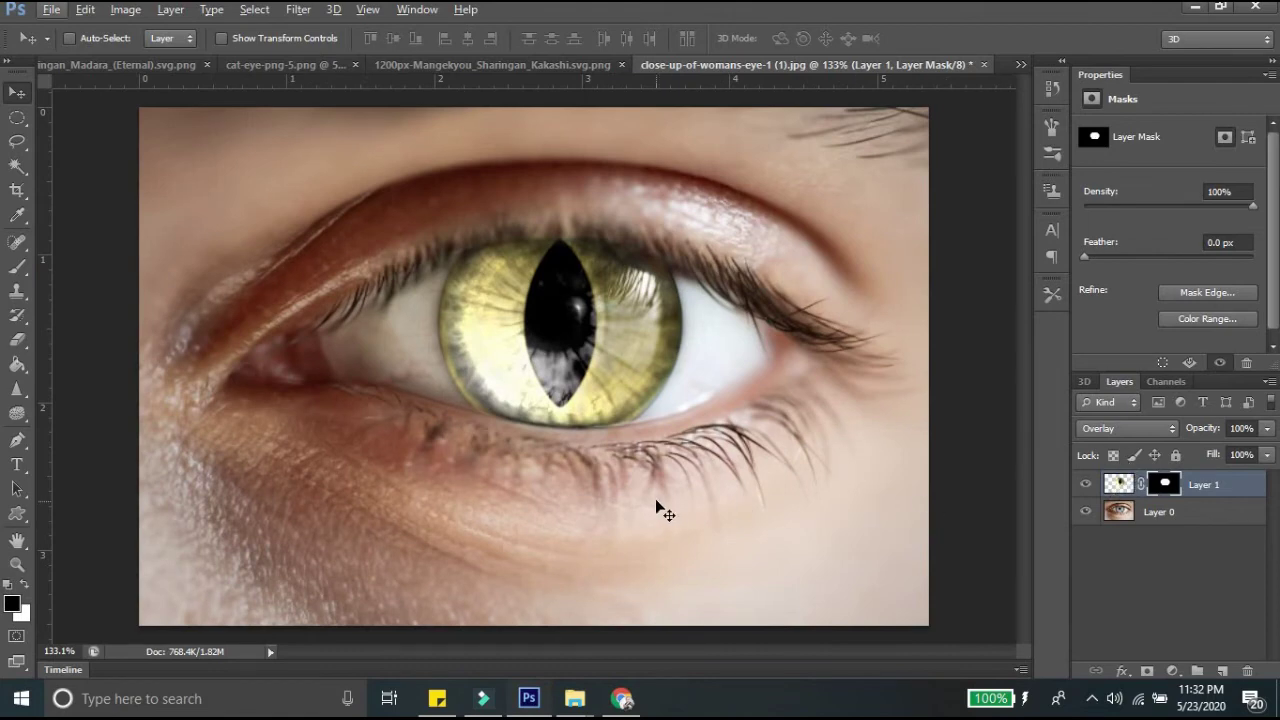
key("ctrl+t")
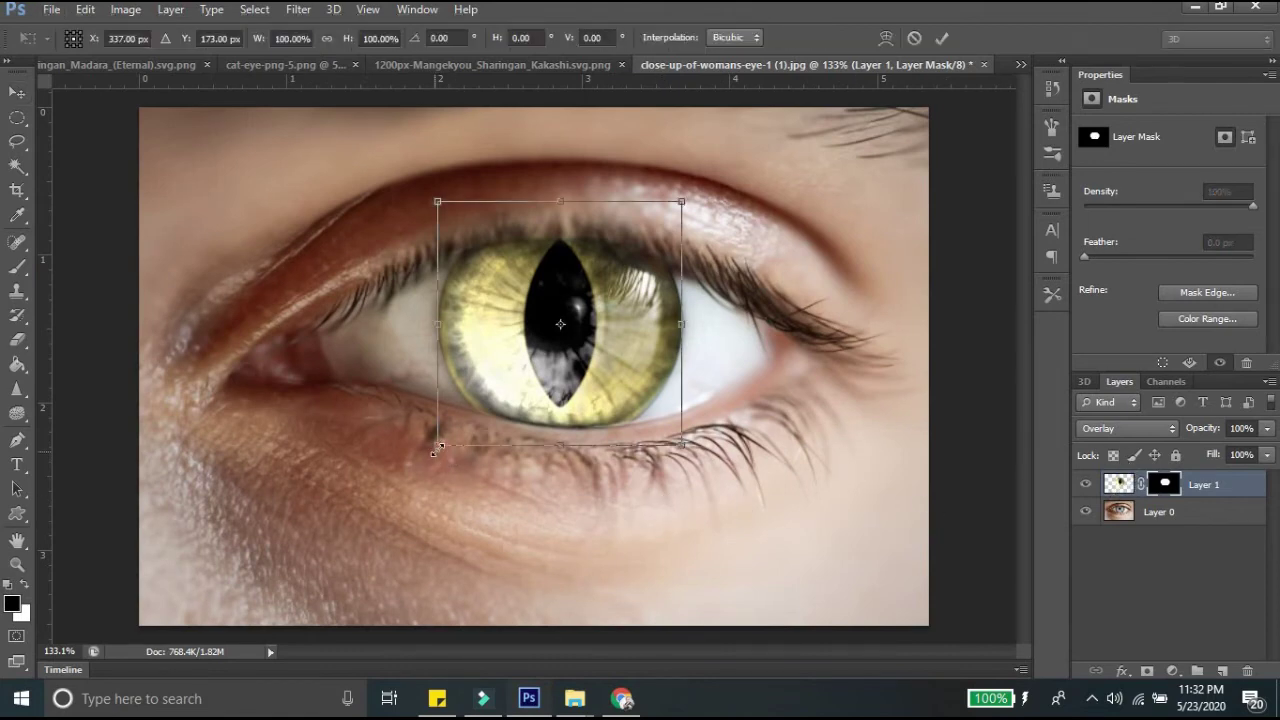
Shrink the cat-eye overlay to about 98%, view at actual pixels, and toggle the layer to compare
left_click_drag(434, 451, 438, 446)
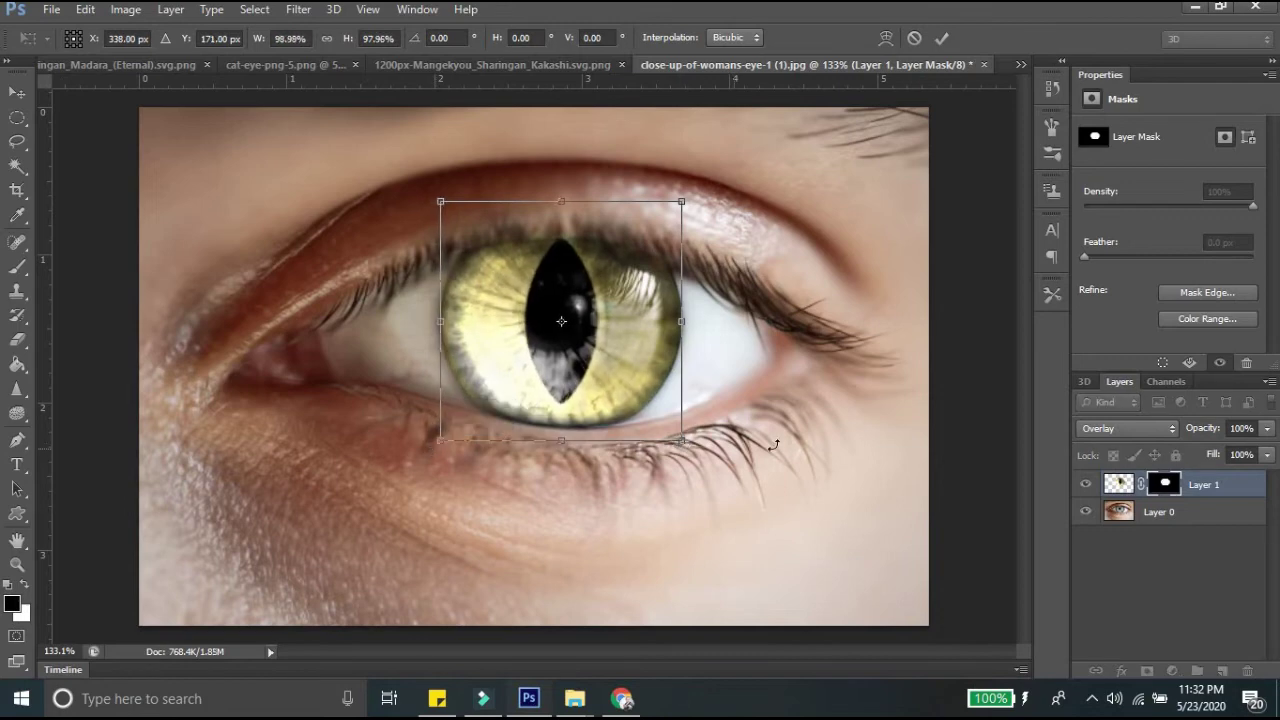
key("Return")
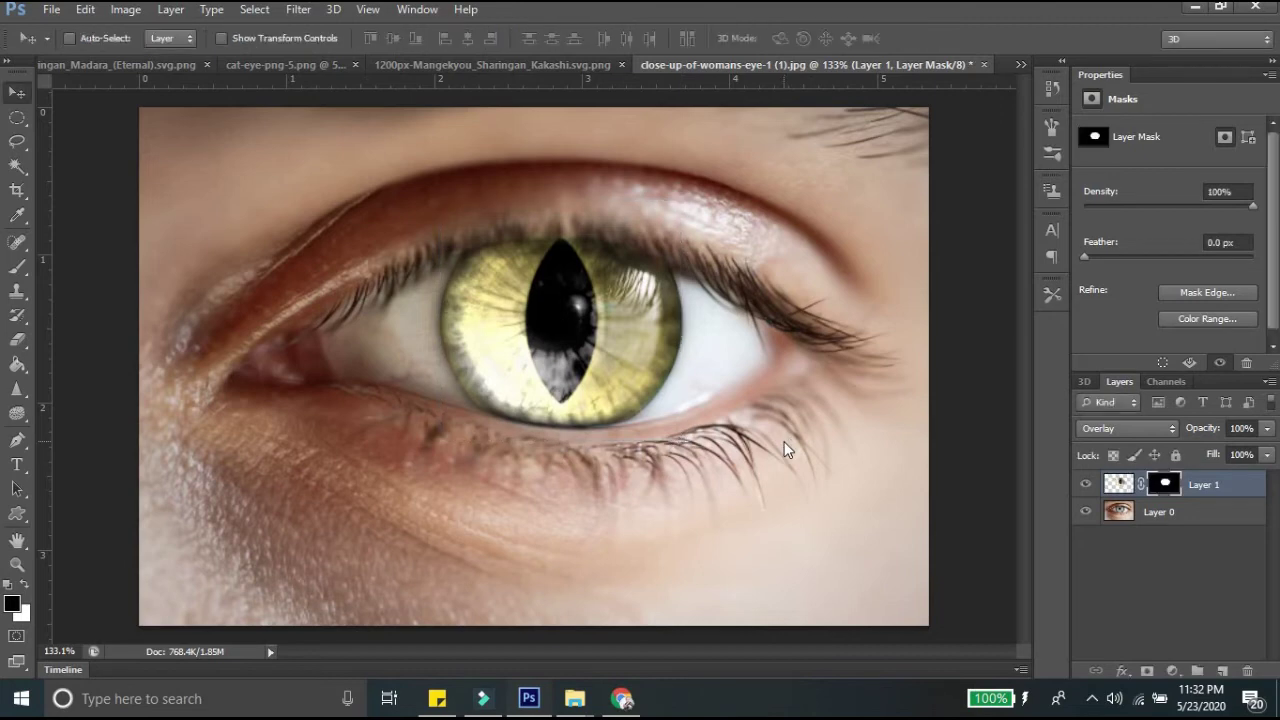
key("z")
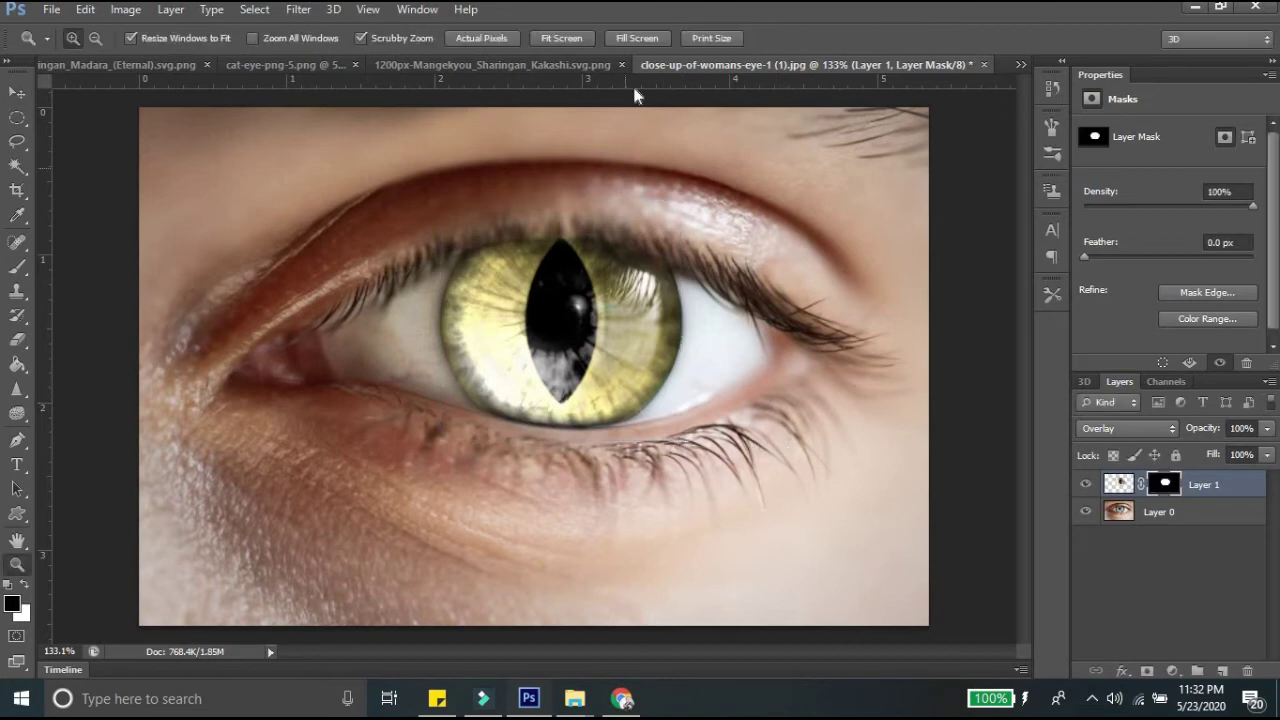
left_click(478, 39)
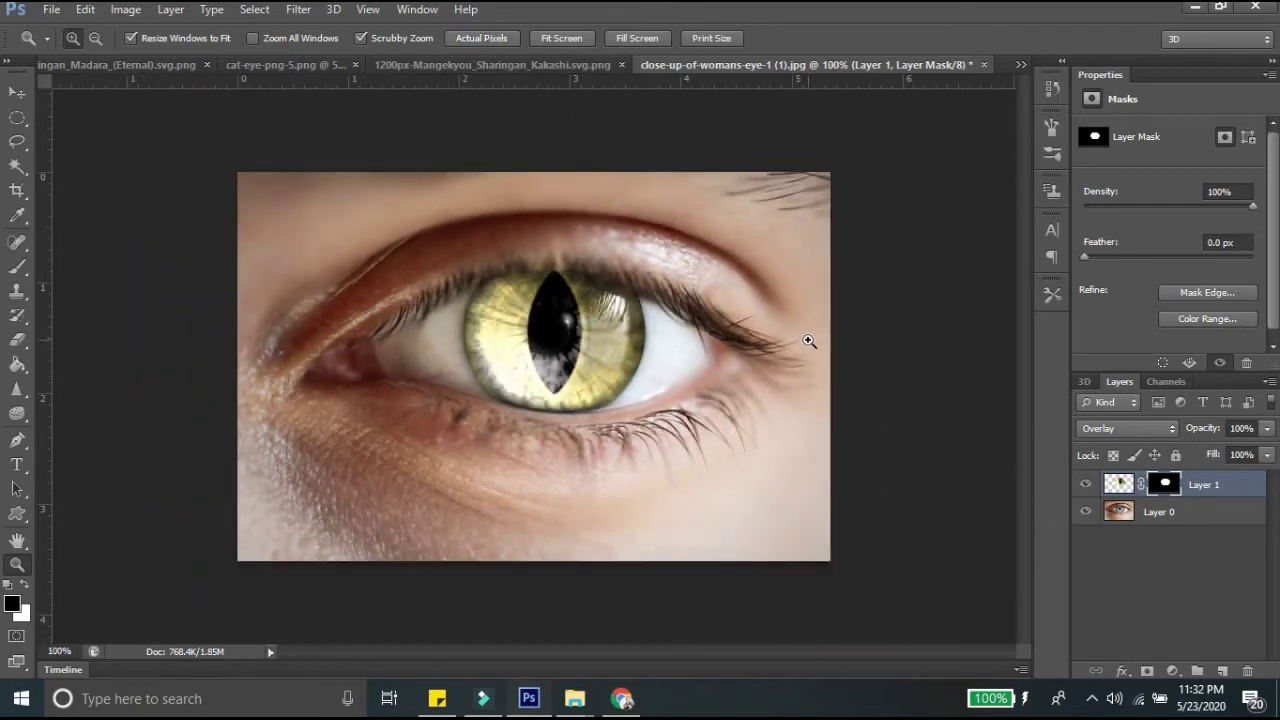
left_click(1085, 485)
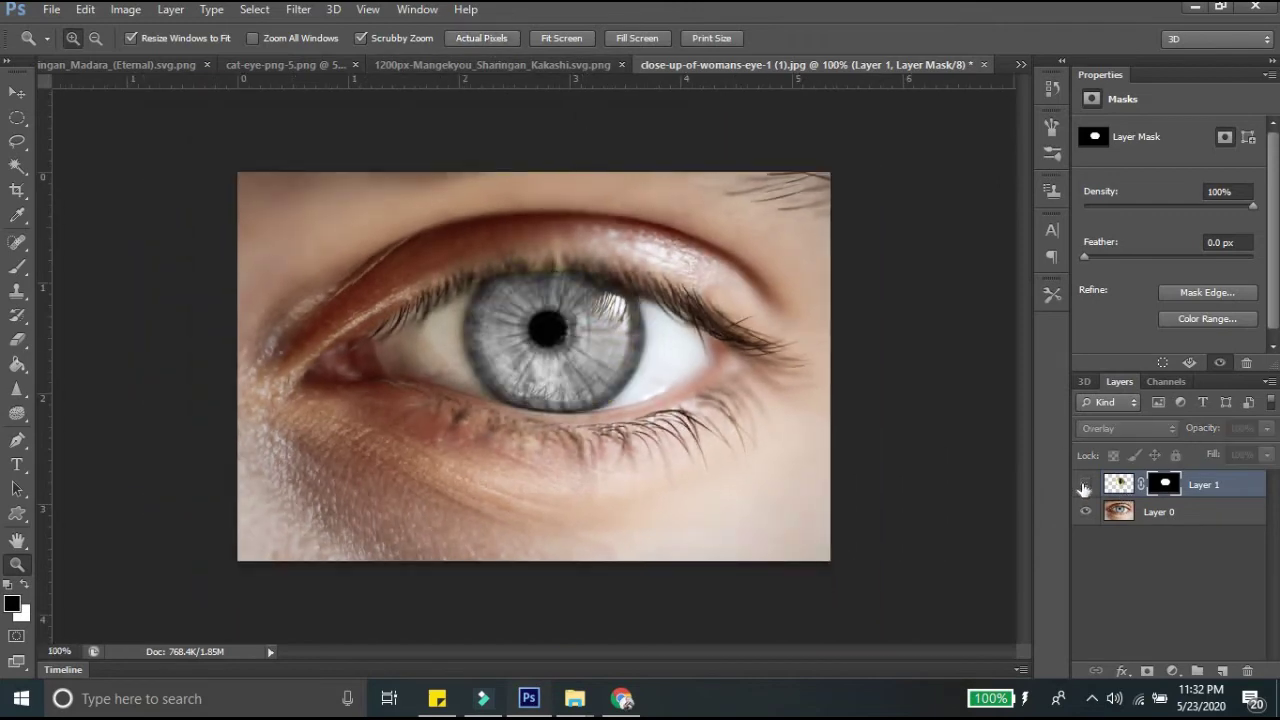
left_click(1085, 485)
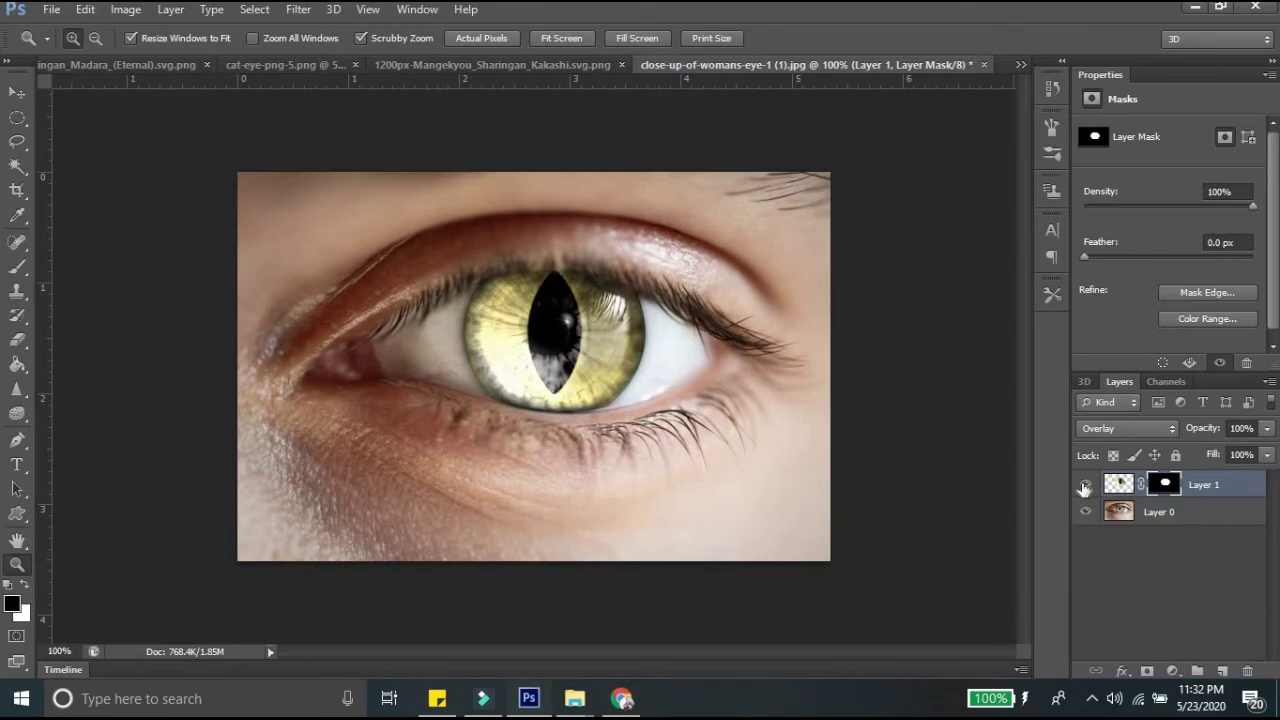
Save the image as the JPEG 'cat eye.jpg' and hide the cat-eye layer
key("ctrl+shift+s")
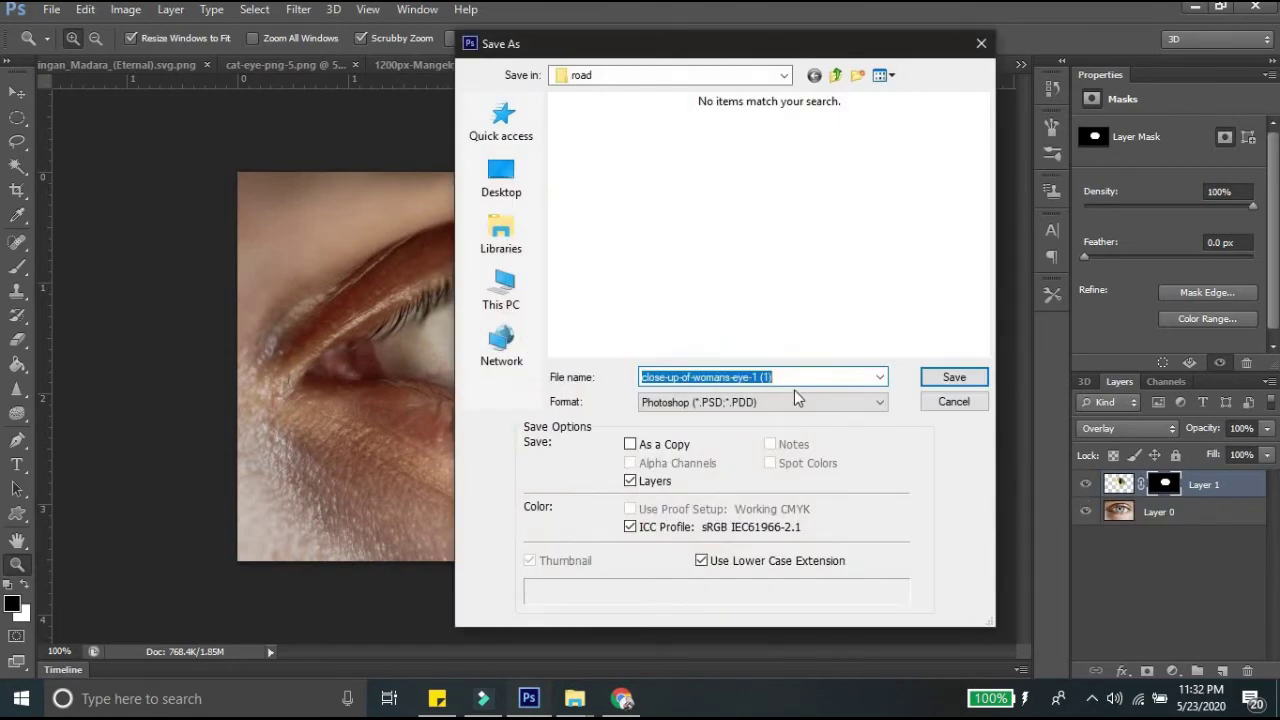
type("cat eye")
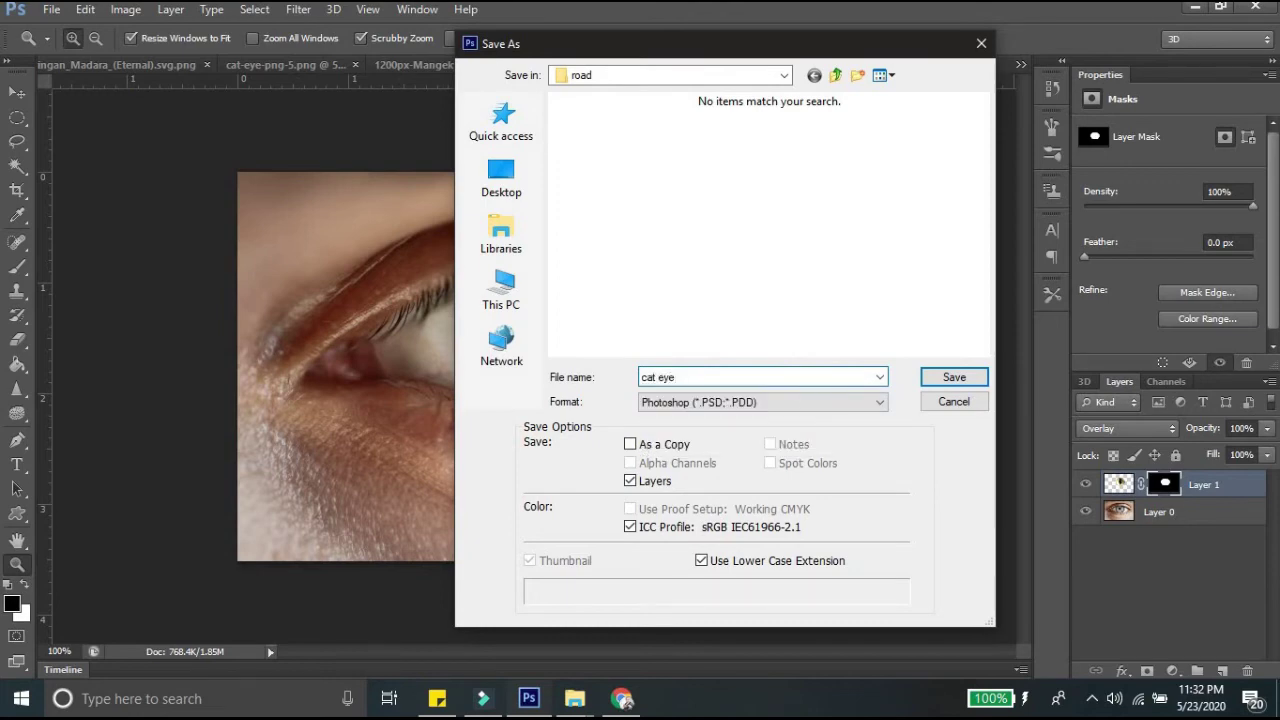
key("Tab")
key("j")
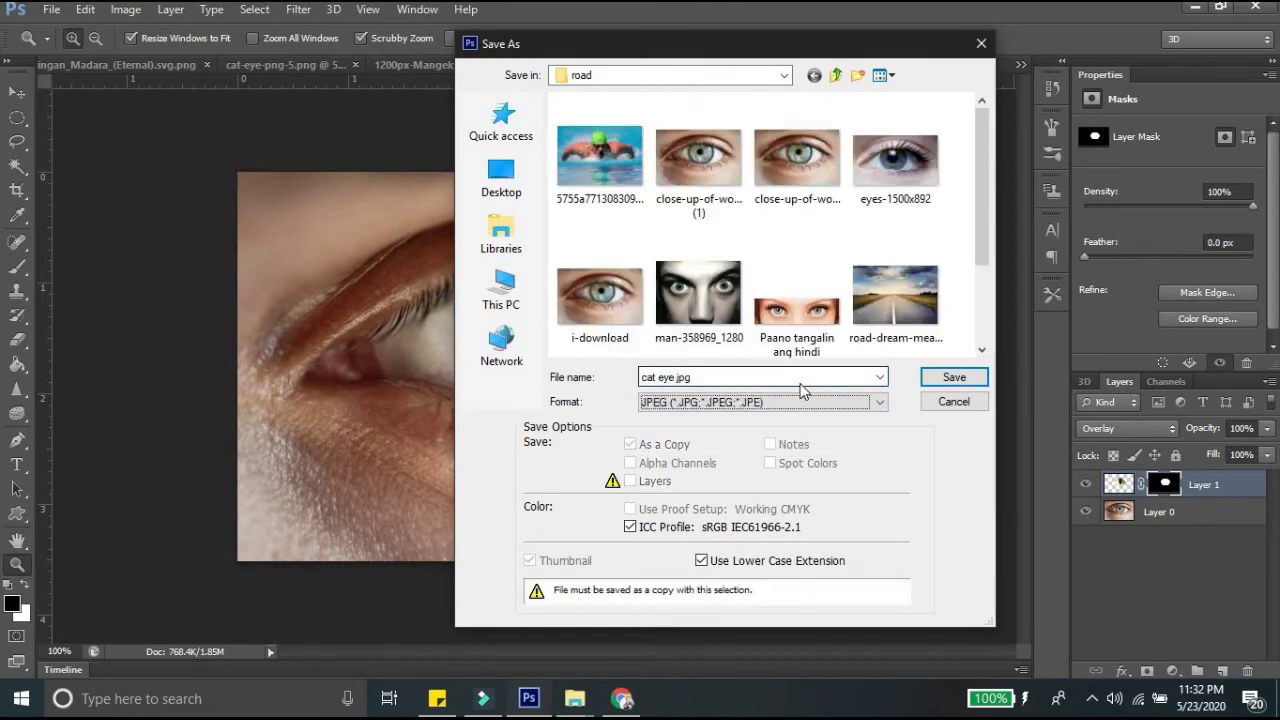
key("Return")
key("Return")
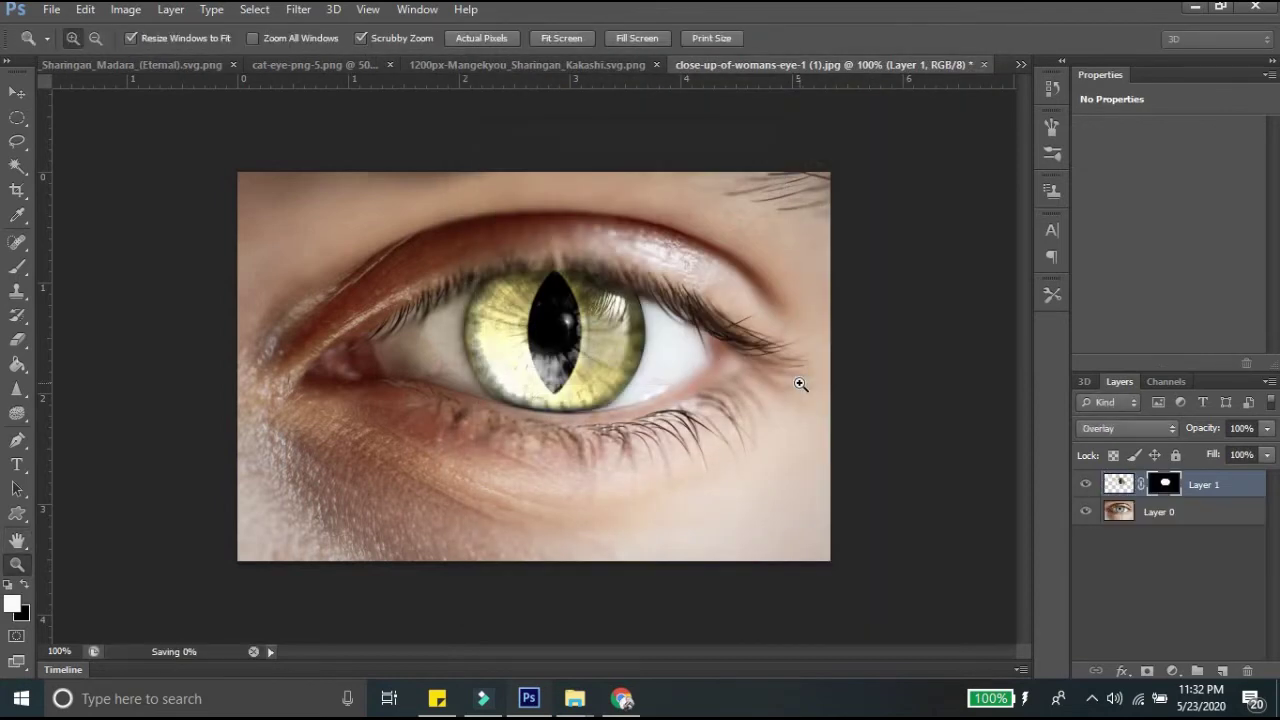
left_click(1087, 484)
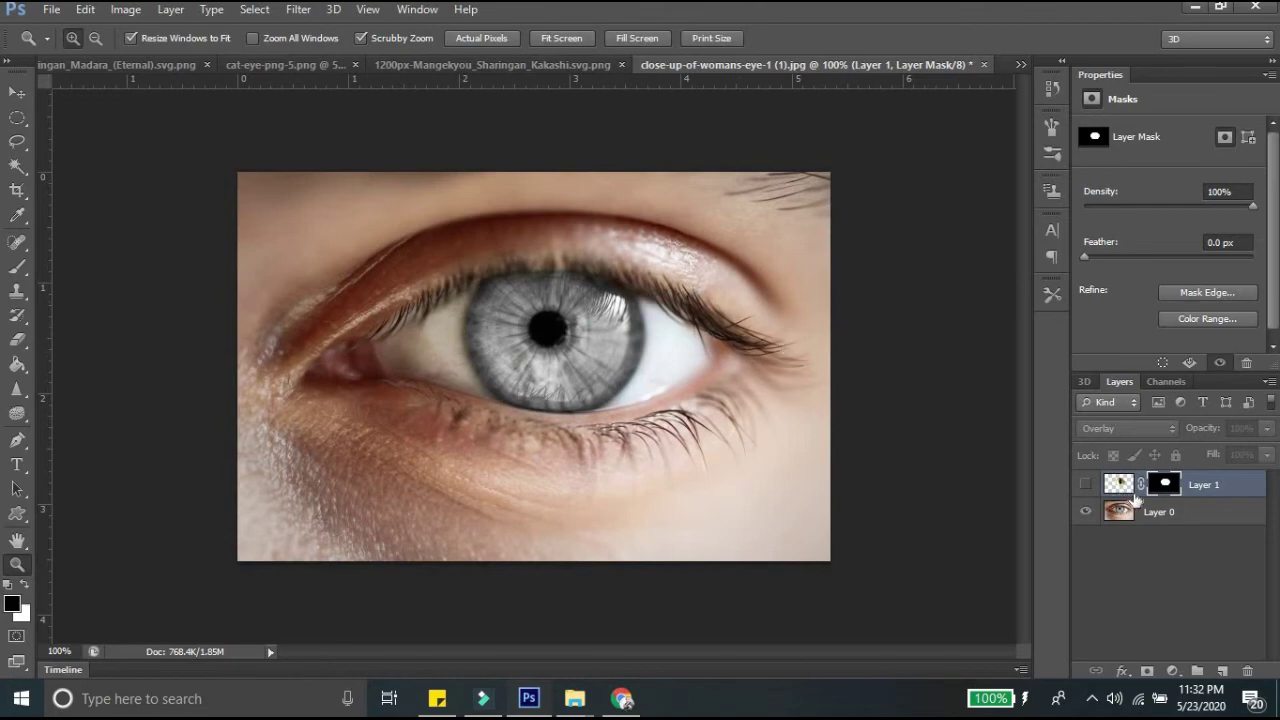
Delete the cat-eye layer with its mask and set black as the foreground colour
key("ctrl+2")
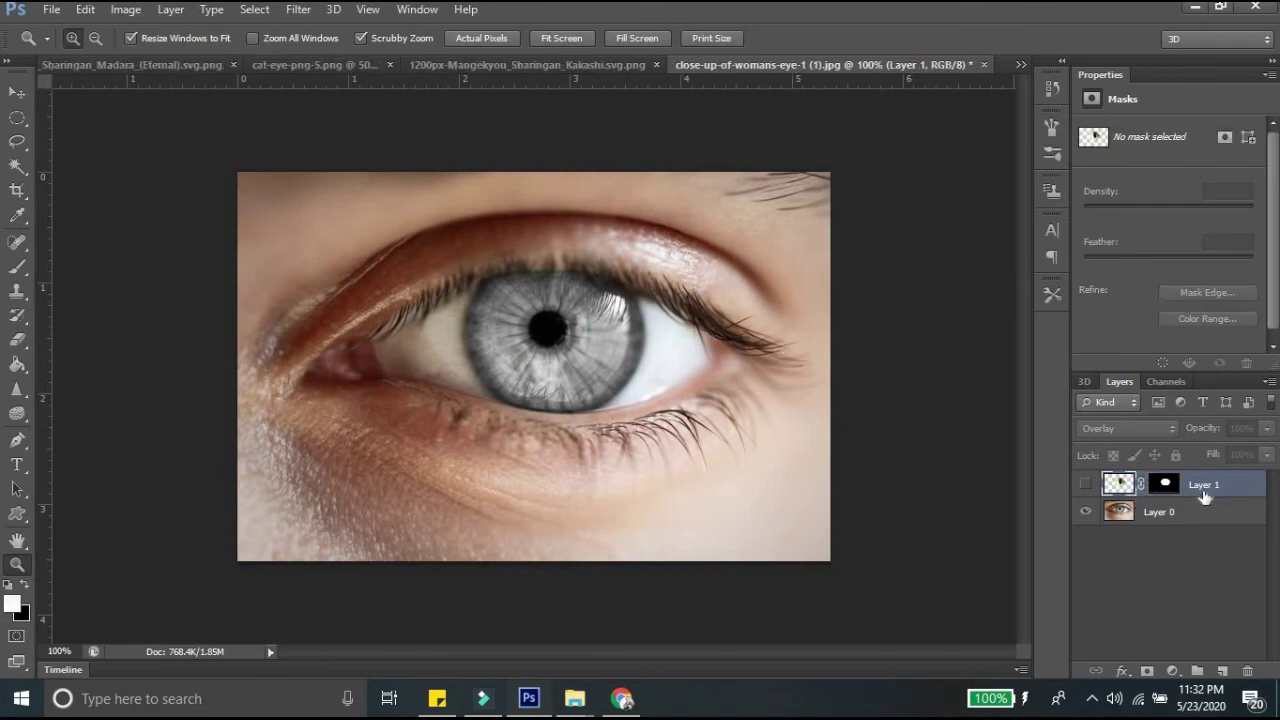
key("Delete")
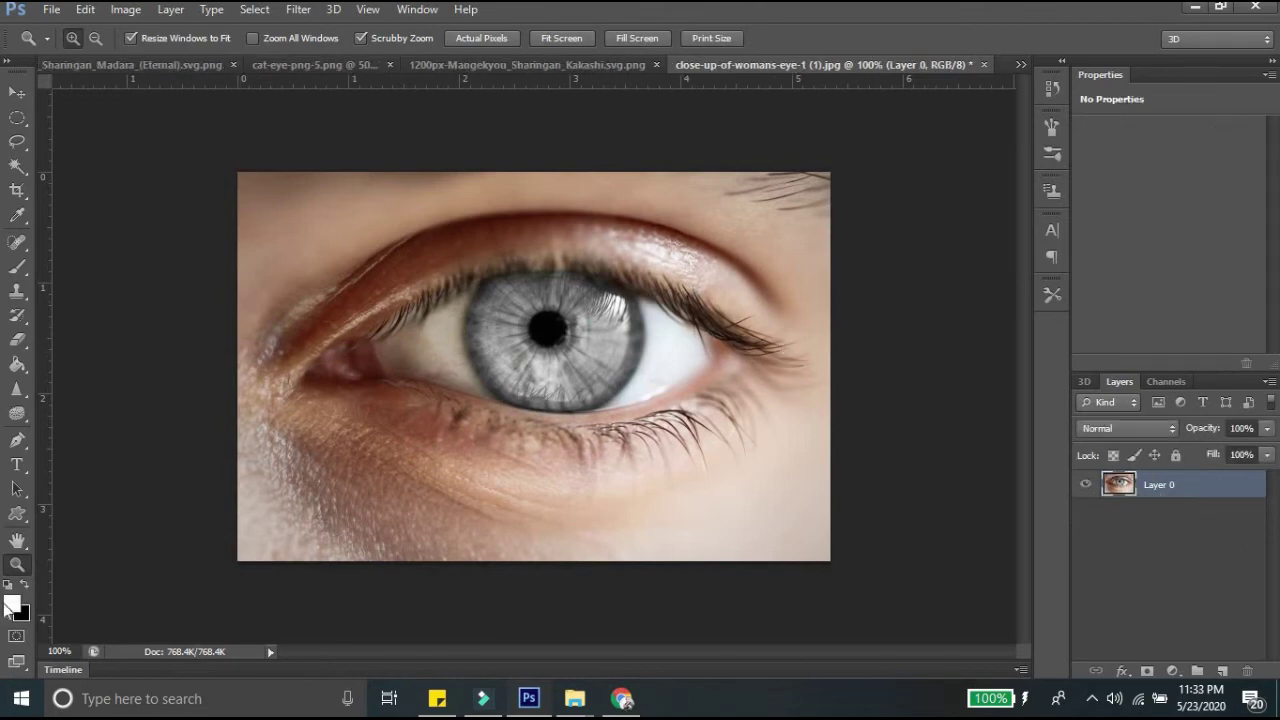
left_click(26, 588)
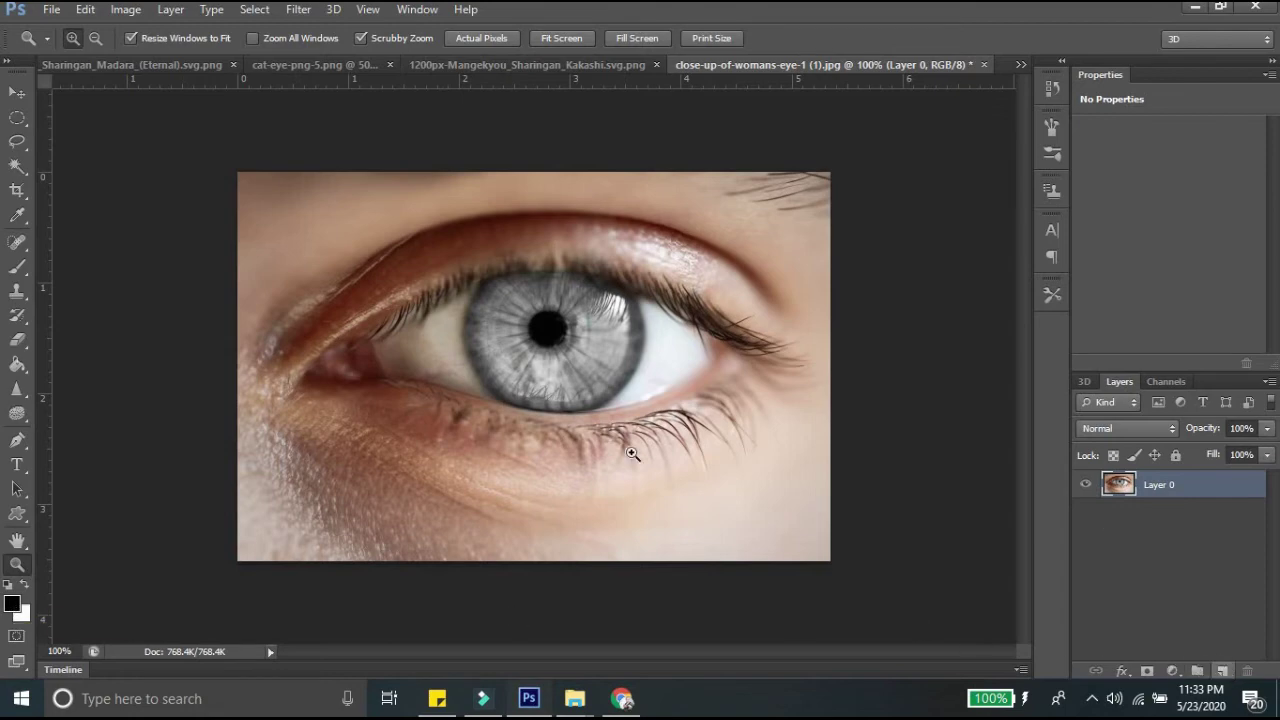
Add a new empty layer and set the foreground colour to dark red 9a0404
left_click(1222, 671)
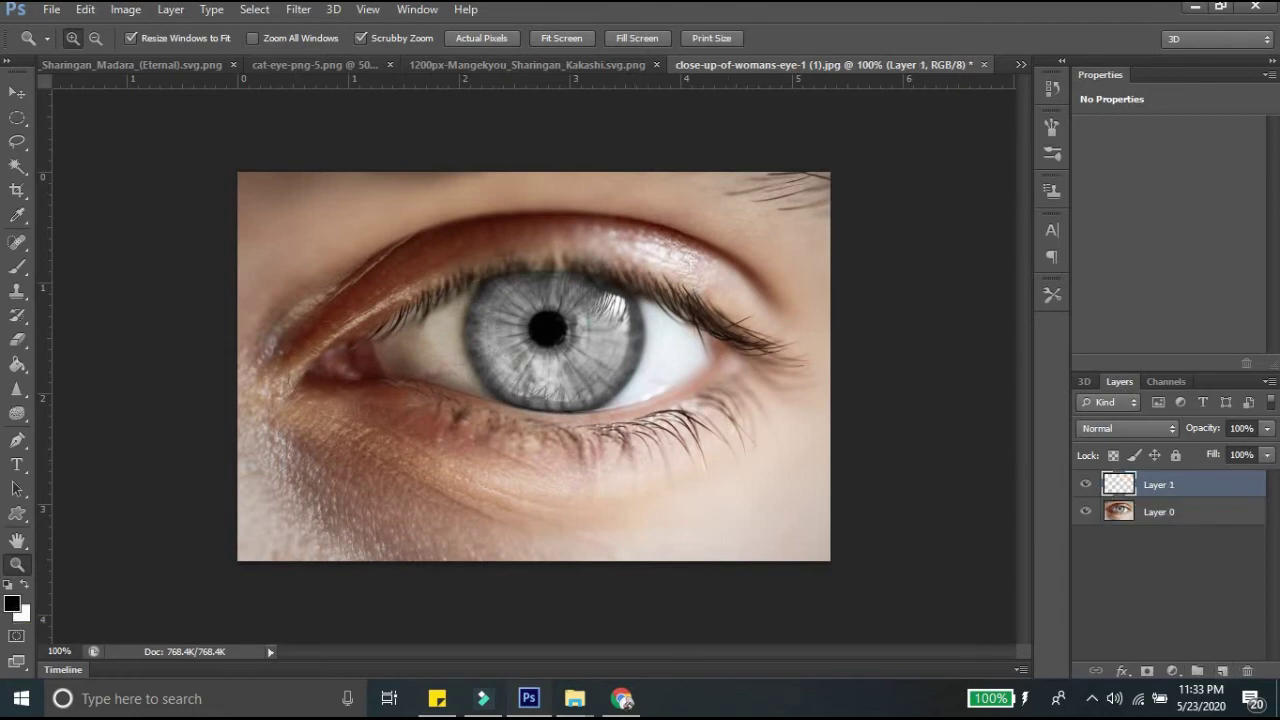
left_click(13, 604)
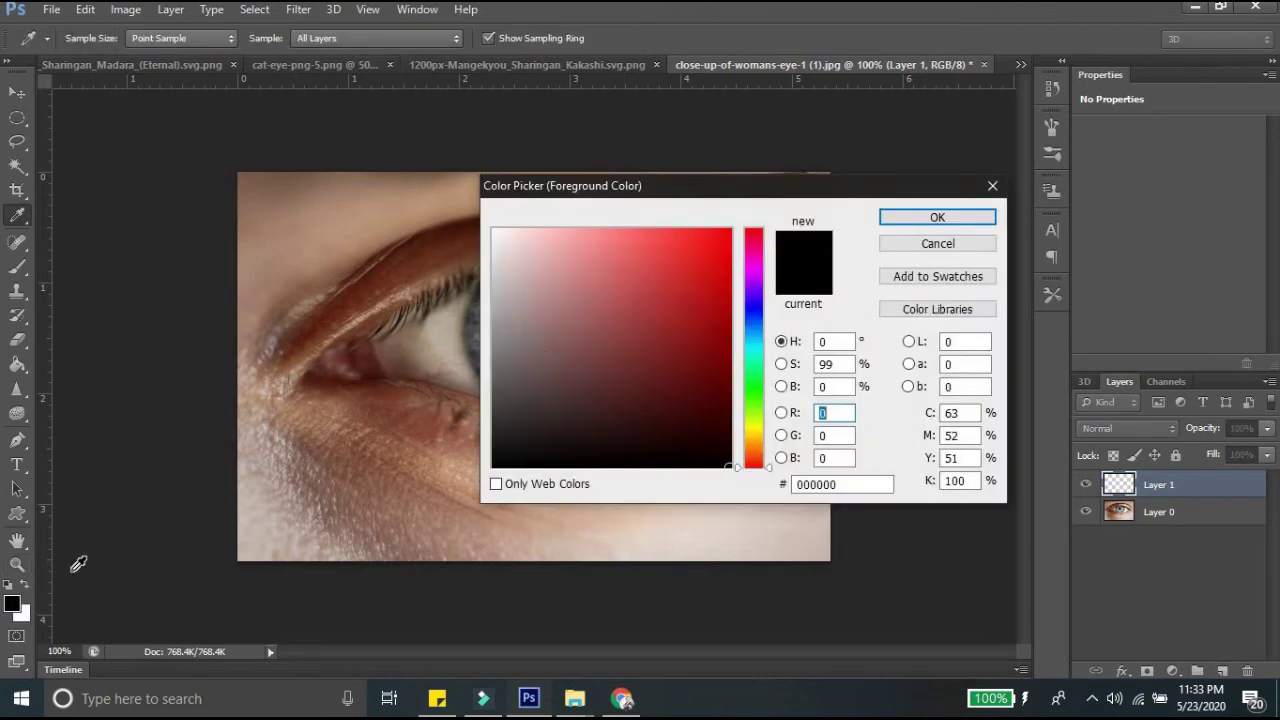
left_click(725, 323)
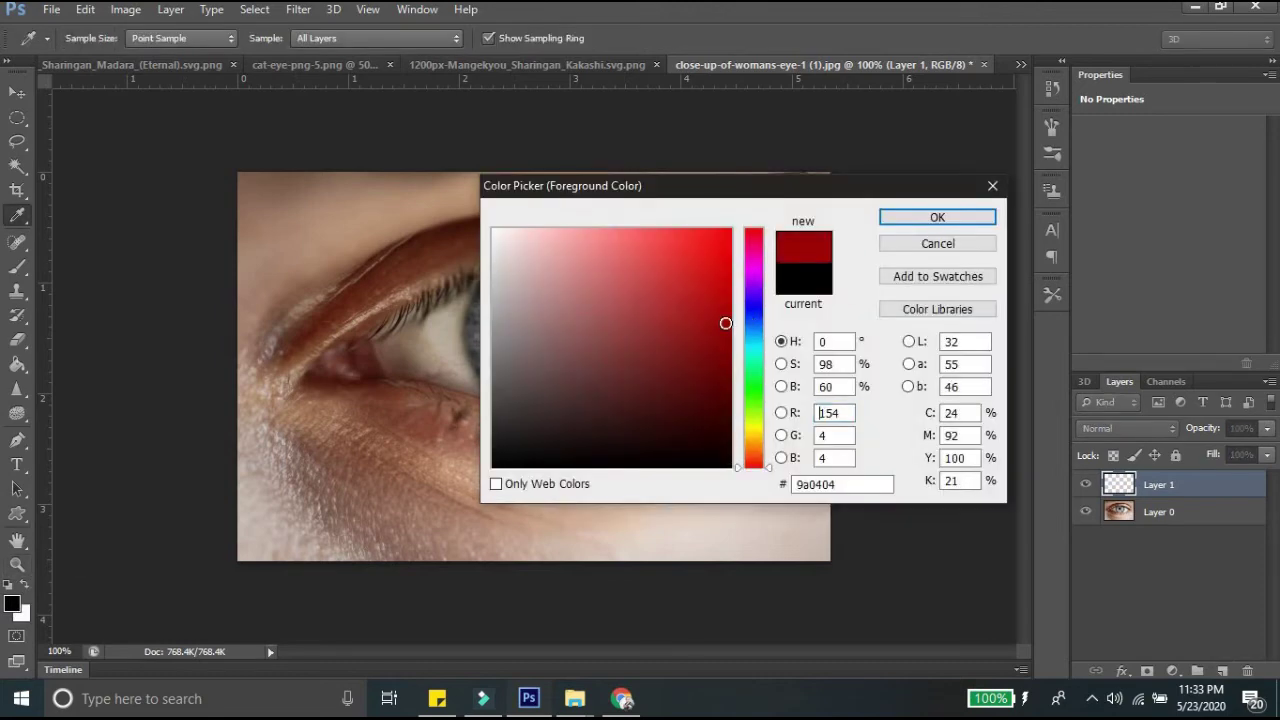
left_click(729, 343)
left_click(937, 217)
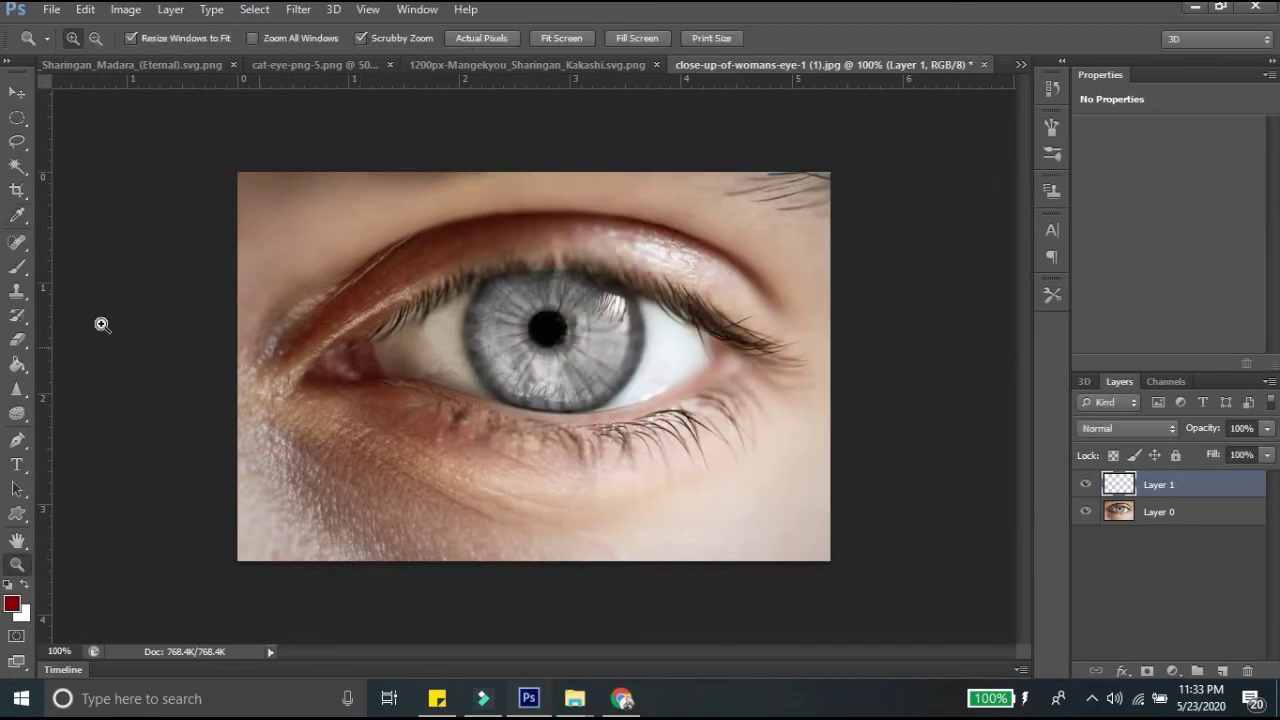
left_click(13, 269)
Select the standard Brush and set its size to 34 px
right_click(13, 269)
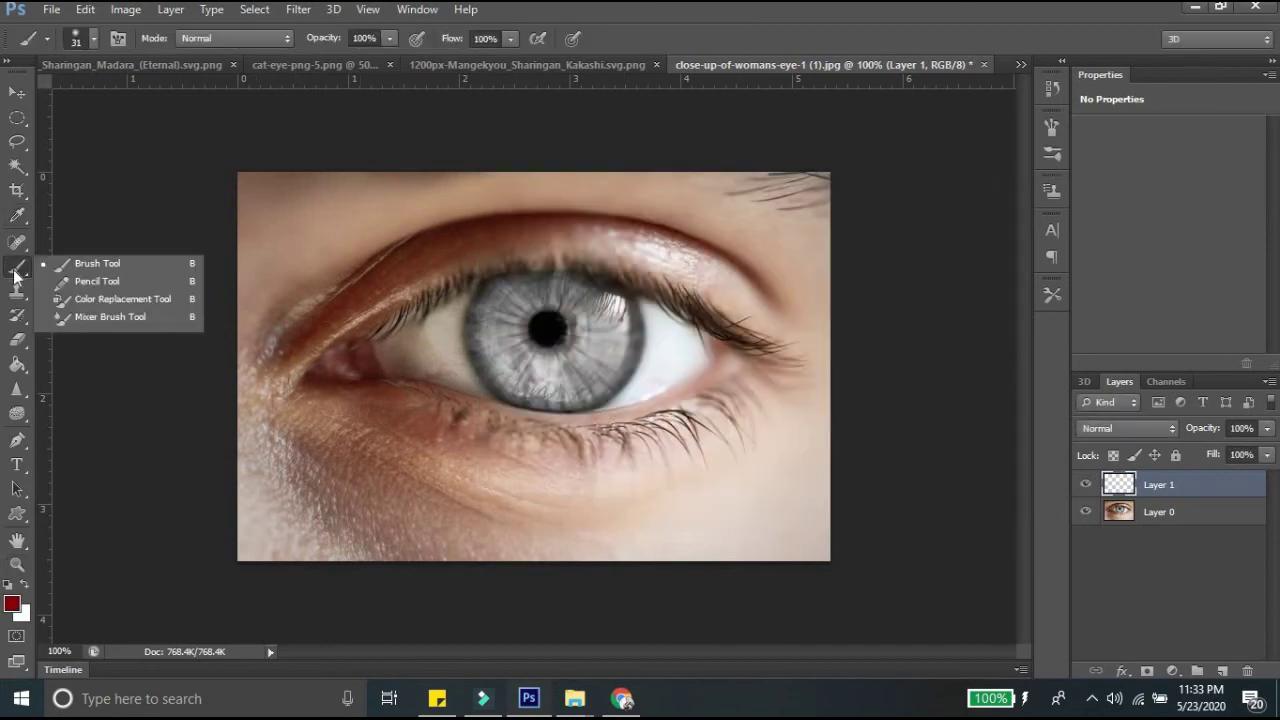
left_click(99, 267)
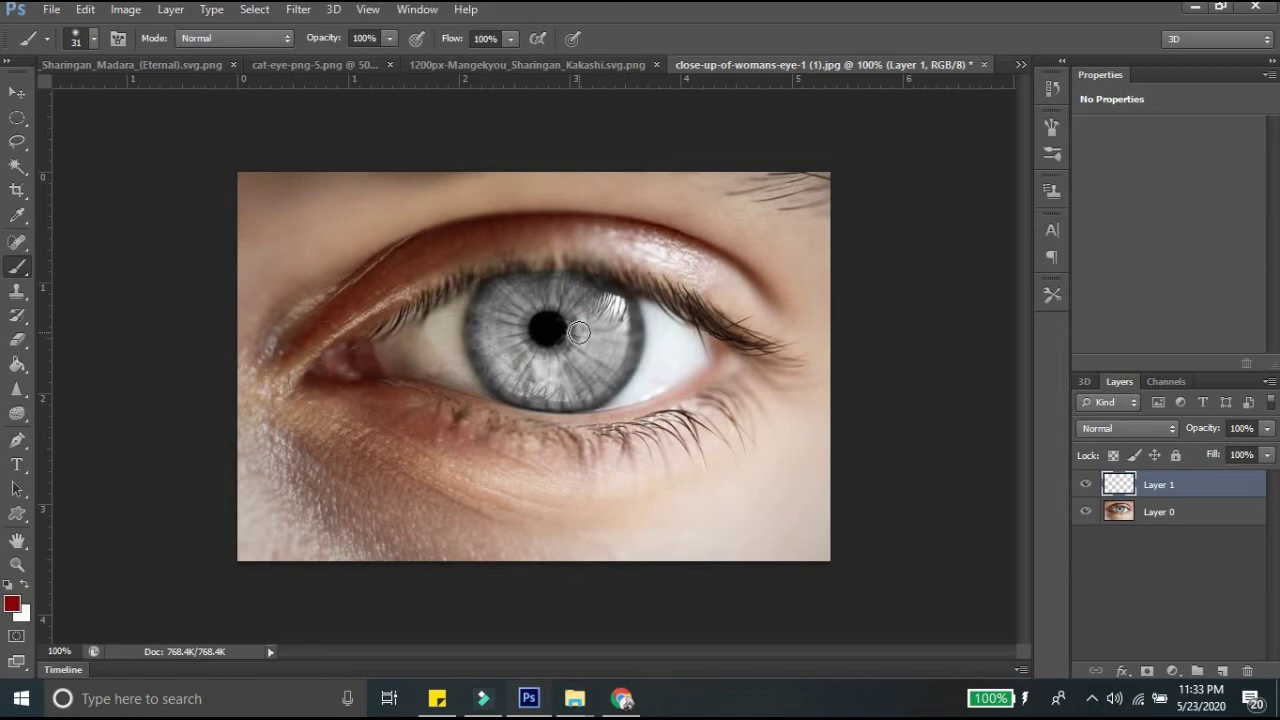
key("bracketleft")
right_click(97, 145)
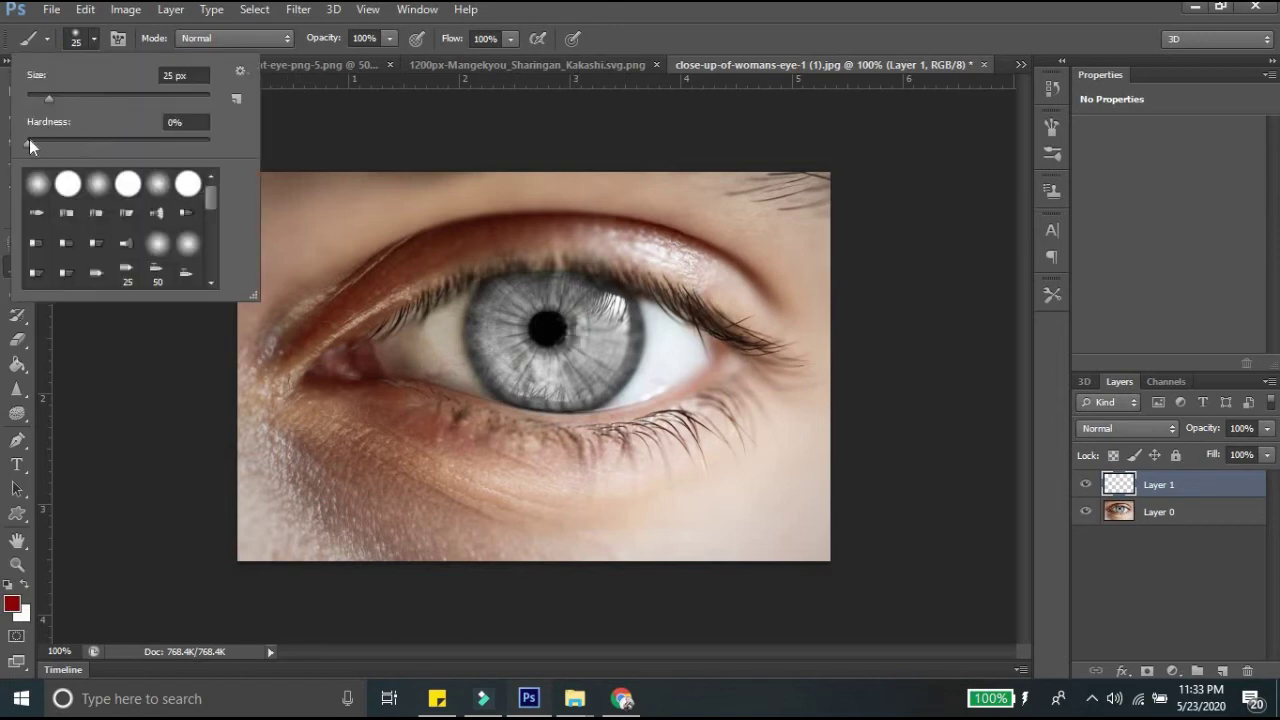
type("34")
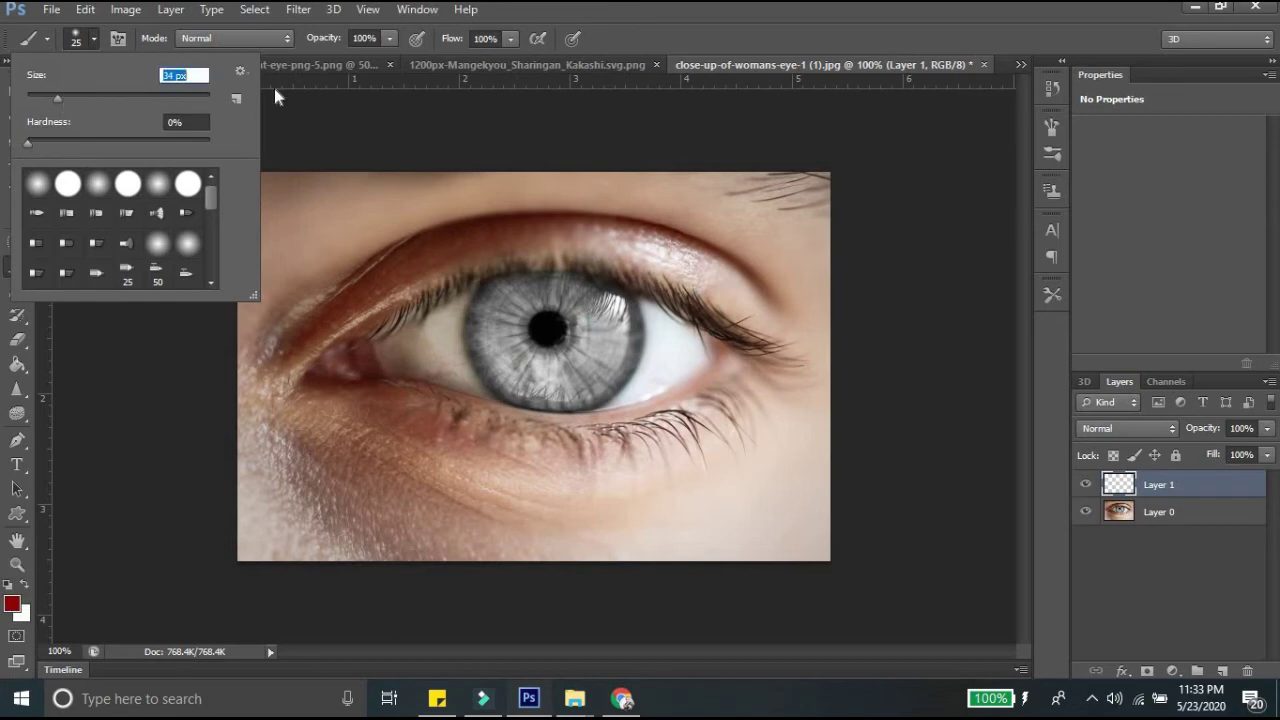
key("Return")
Paint a solid dark red disc over the whole iris on Layer 1
mouse_move(615, 311)
left_mouse_down()
mouse_move(560, 353)
mouse_move(549, 331)
left_mouse_up()
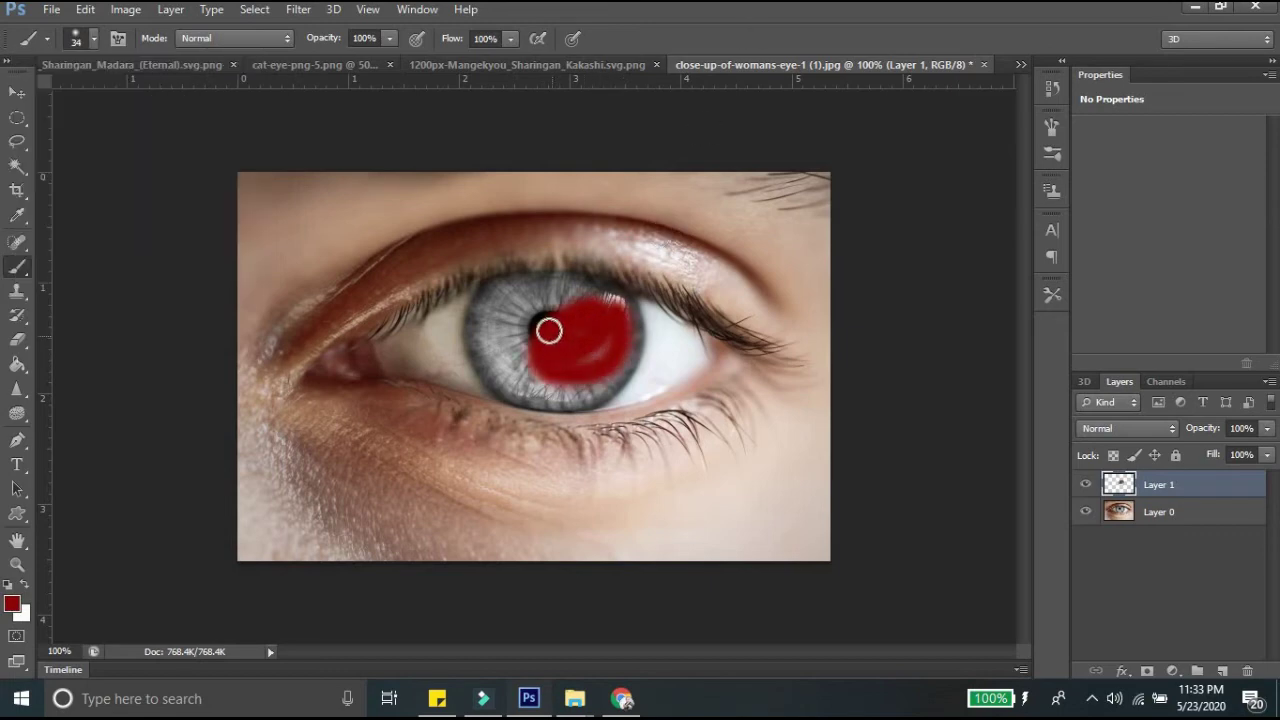
key("bracketleft")
key("bracketright")
key("bracketright")
key("bracketright")
key("bracketright")
mouse_move(560, 305)
left_mouse_down()
mouse_move(498, 298)
mouse_move(580, 294)
mouse_move(520, 289)
mouse_move(486, 306)
mouse_move(488, 341)
mouse_move(480, 329)
mouse_move(515, 369)
mouse_move(569, 369)
mouse_move(594, 346)
mouse_move(594, 300)
mouse_move(594, 354)
mouse_move(563, 369)
mouse_move(606, 323)
mouse_move(598, 304)
mouse_move(480, 294)
mouse_move(589, 294)
mouse_move(535, 344)
left_mouse_up()
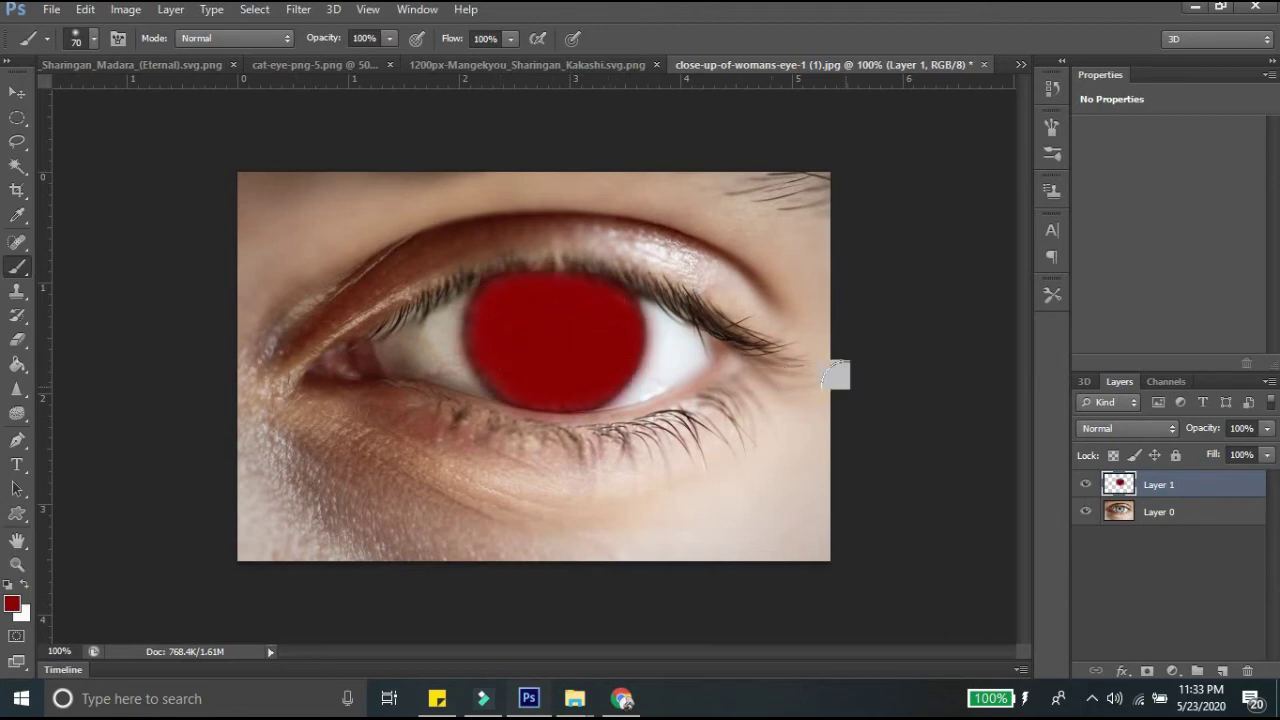
Compare Overlay and Soft Light blending for Layer 1, keeping Overlay
left_click(1170, 432)
left_click(1144, 235)
left_click(1175, 433)
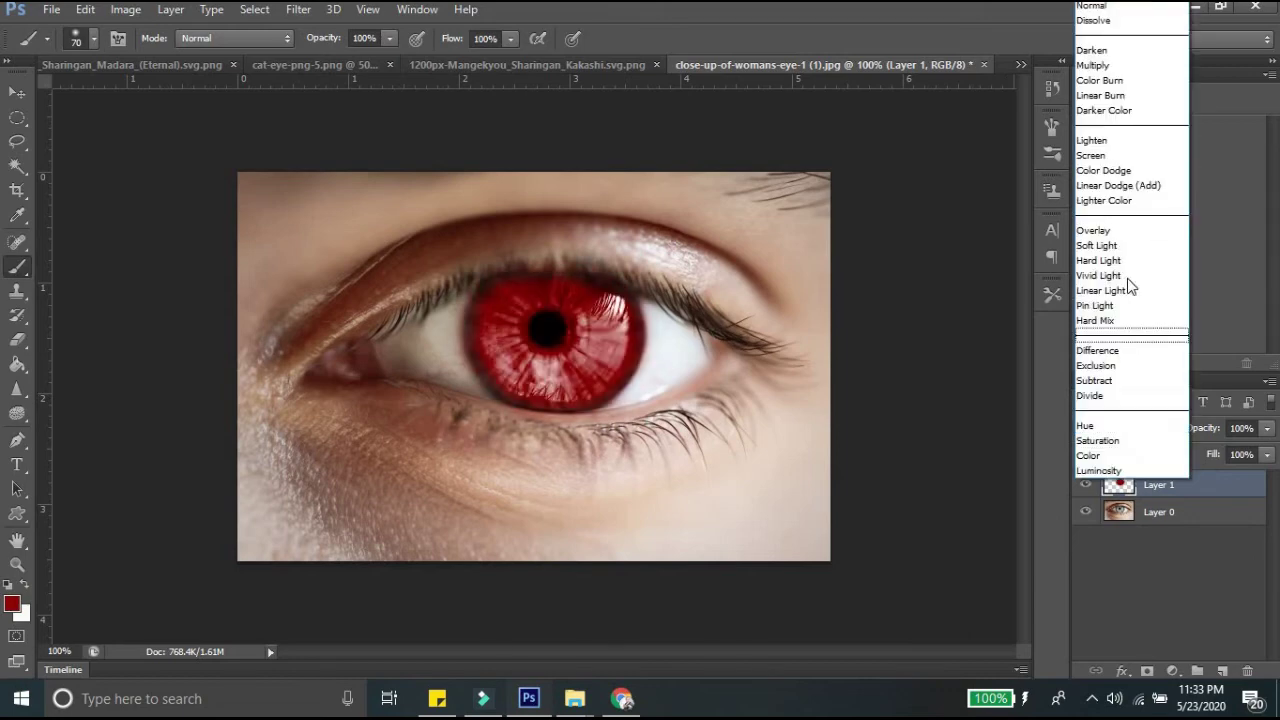
left_click(1126, 248)
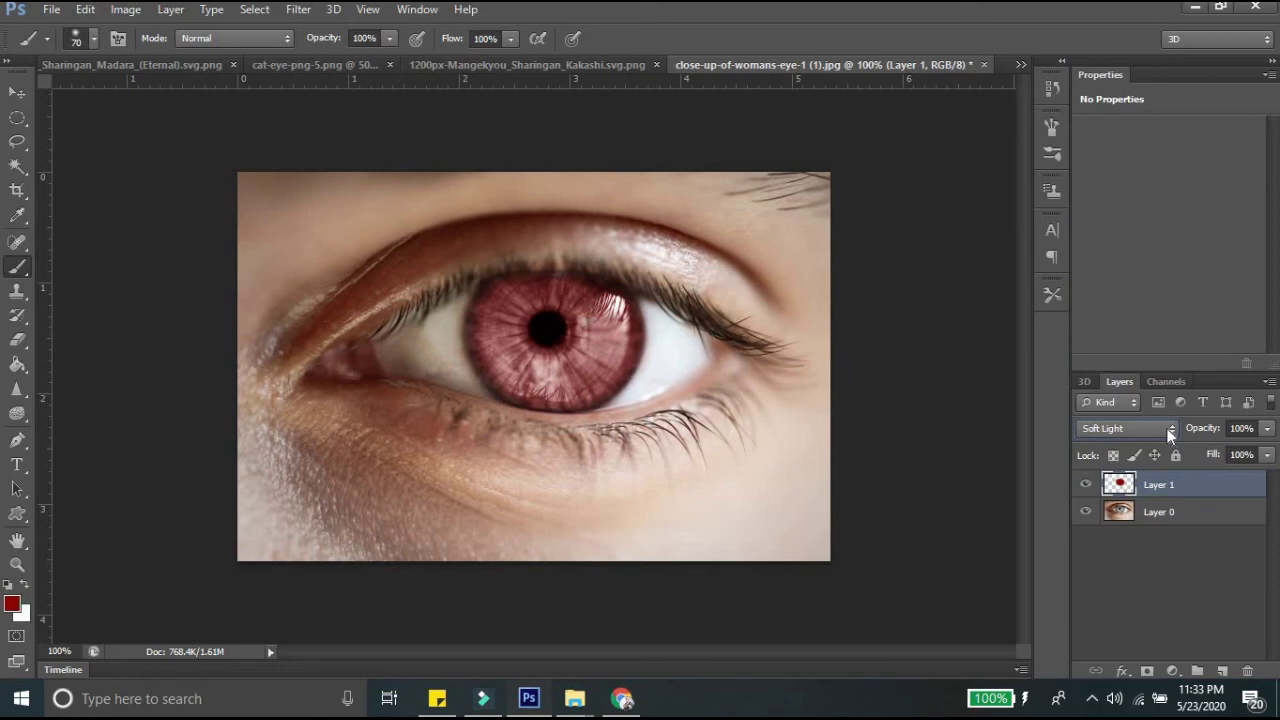
left_click(1170, 432)
left_click(1136, 236)
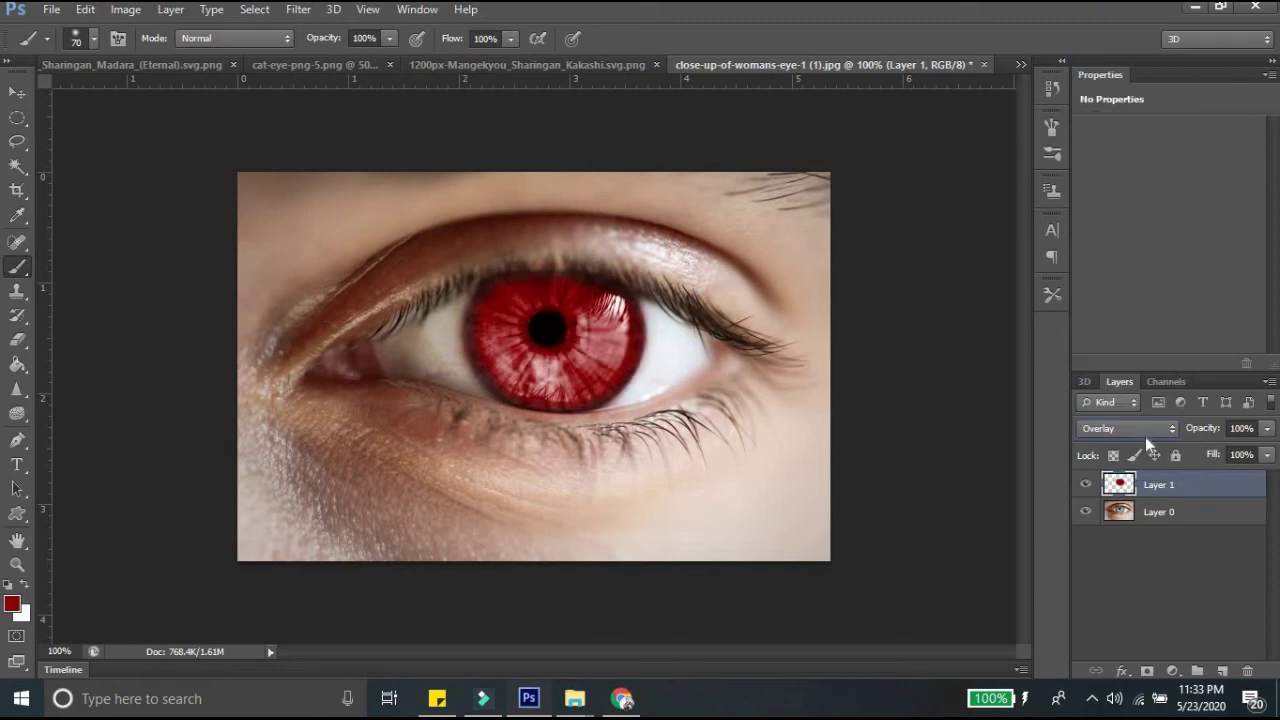
left_click(1154, 432)
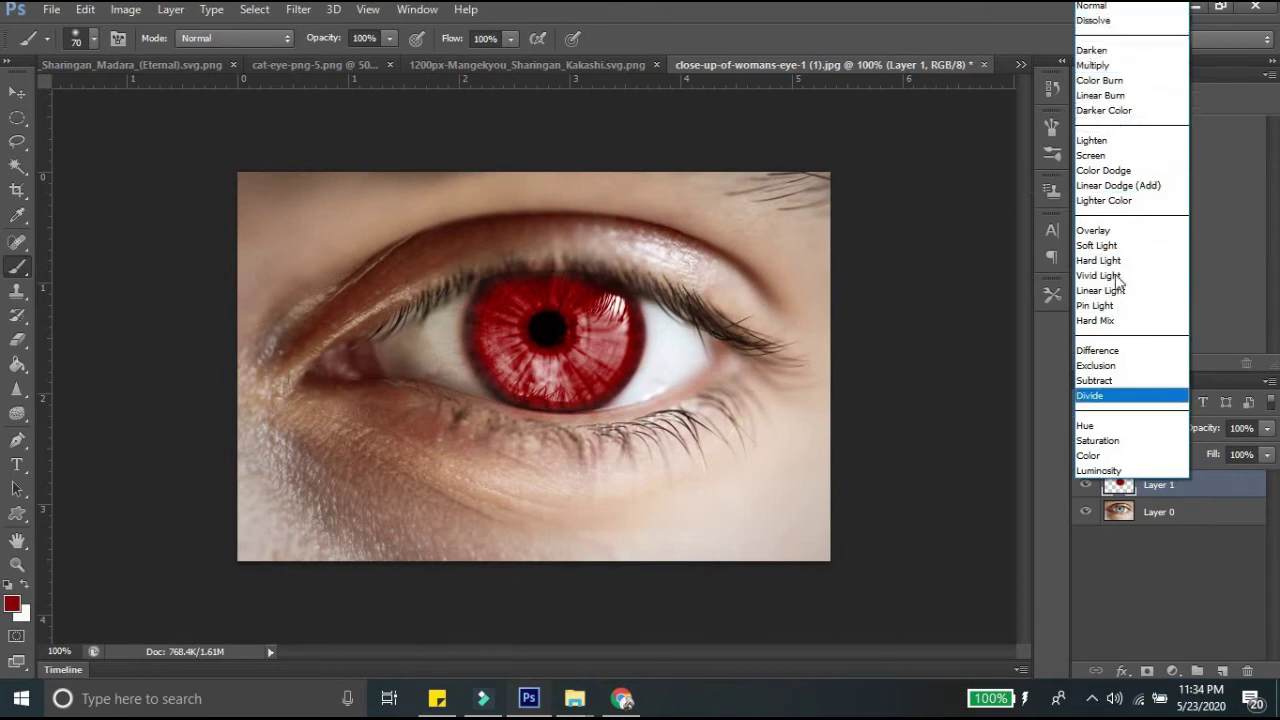
left_click(1161, 590)
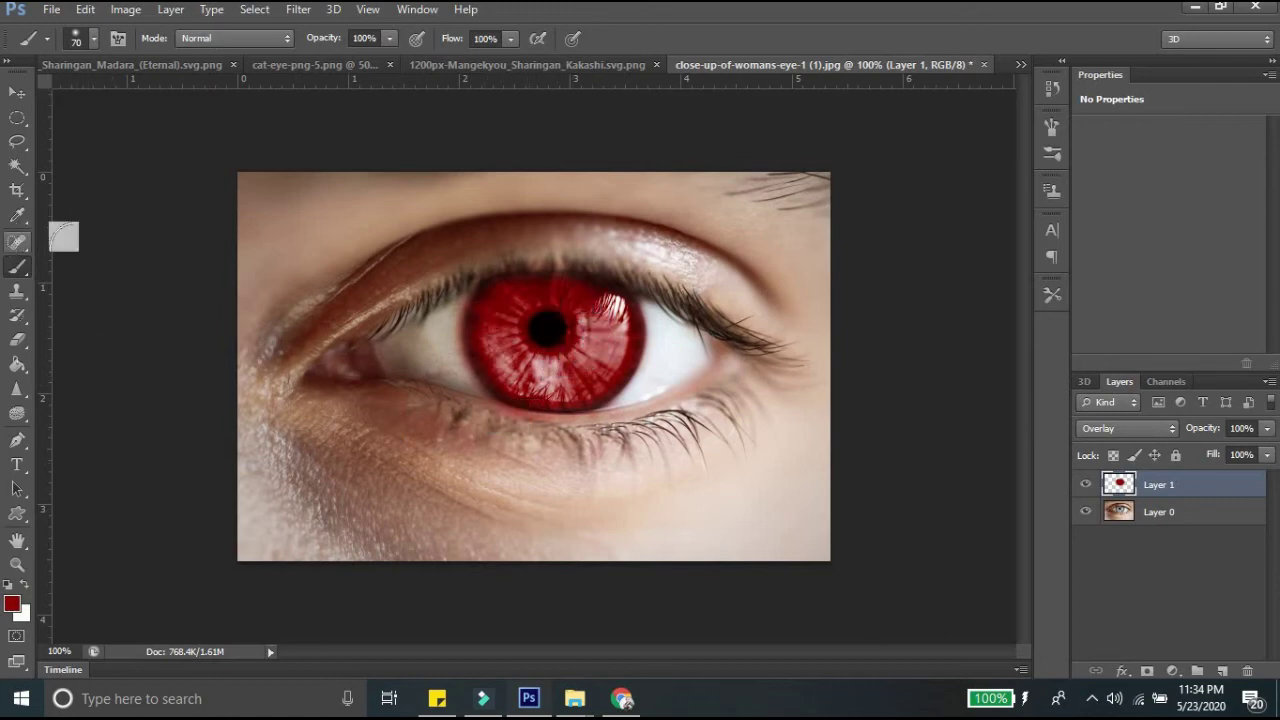
Erase stray red paint from the eyelids and eye whites, then view at actual pixels
key("e")
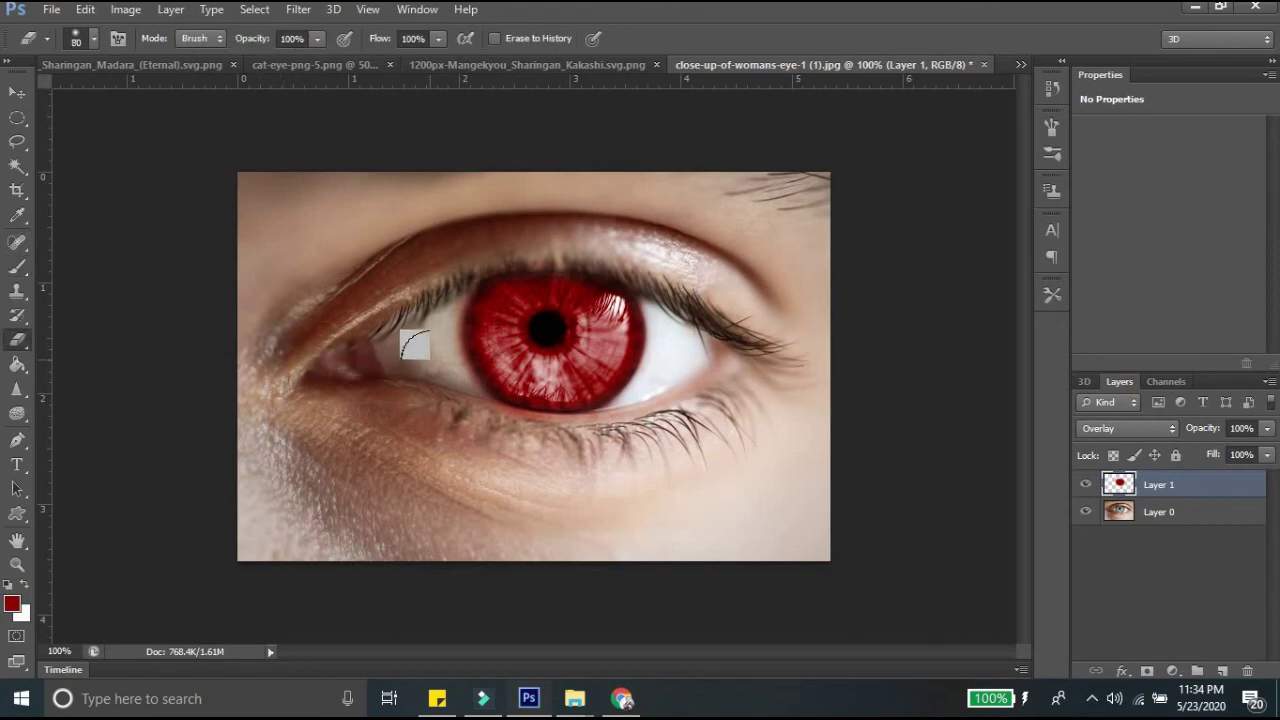
key("ctrl+plus")
scroll(437, 395, "up", 3)
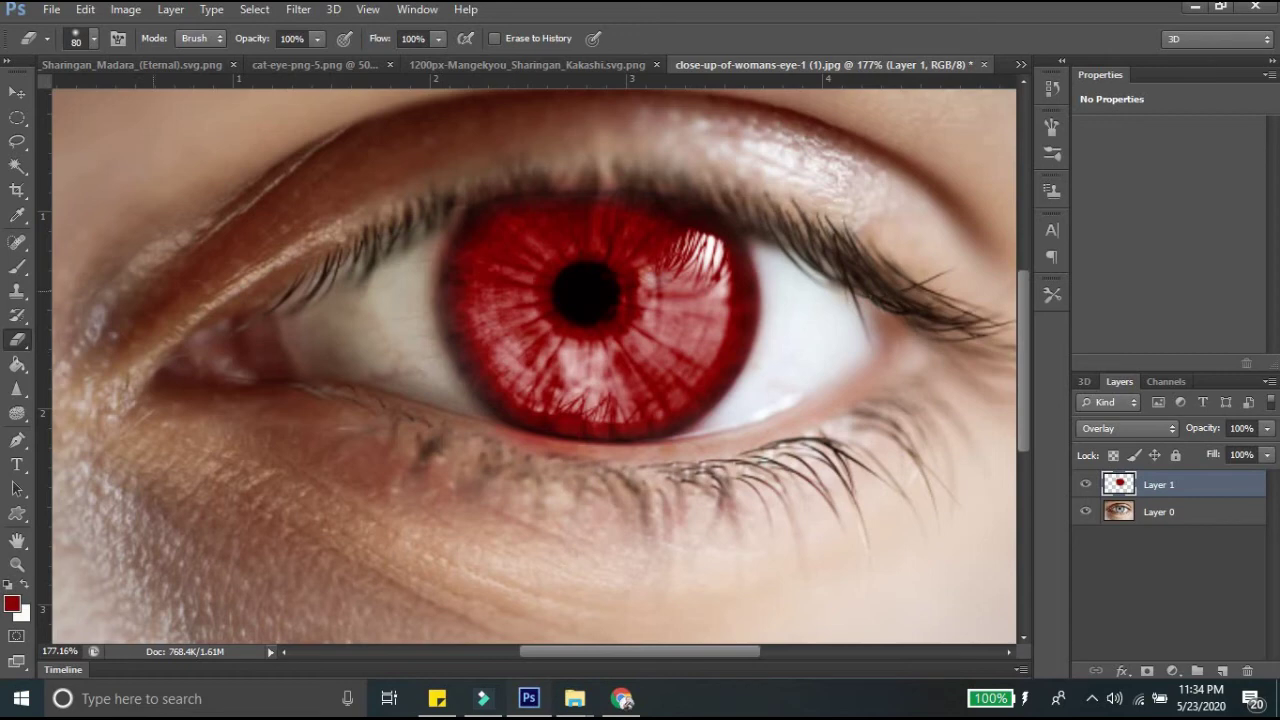
left_click(17, 267)
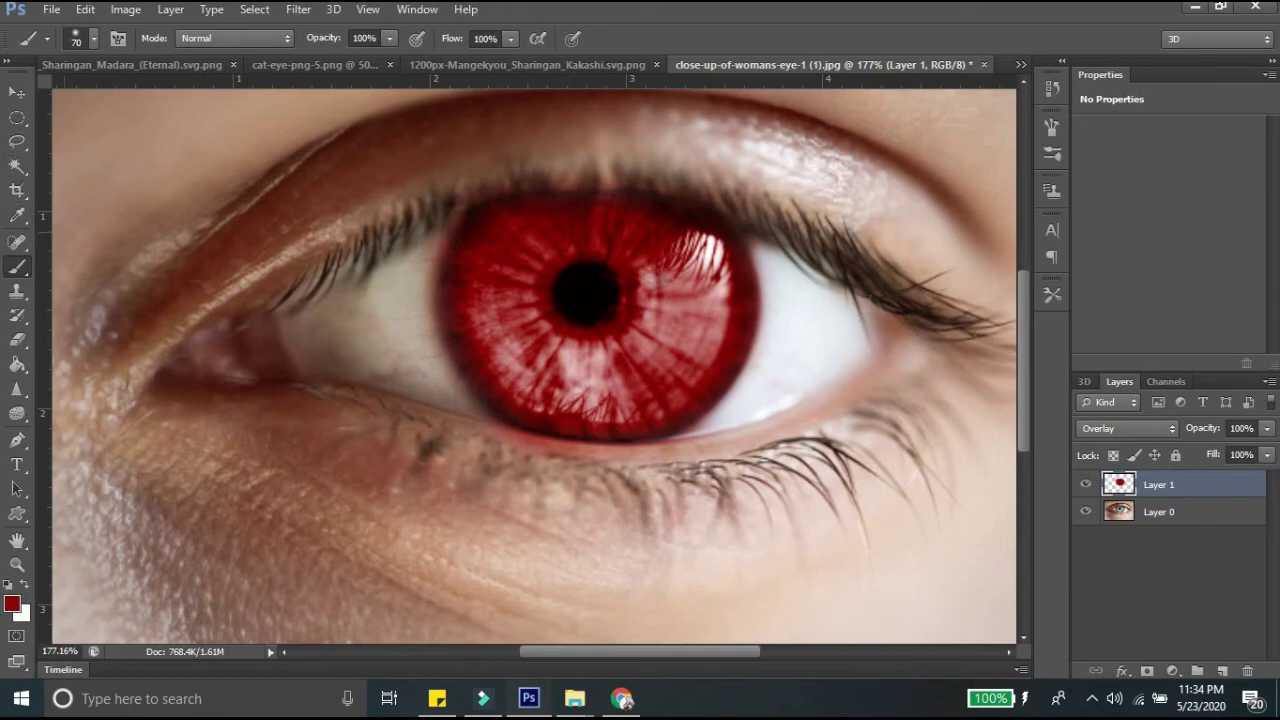
left_click(17, 339)
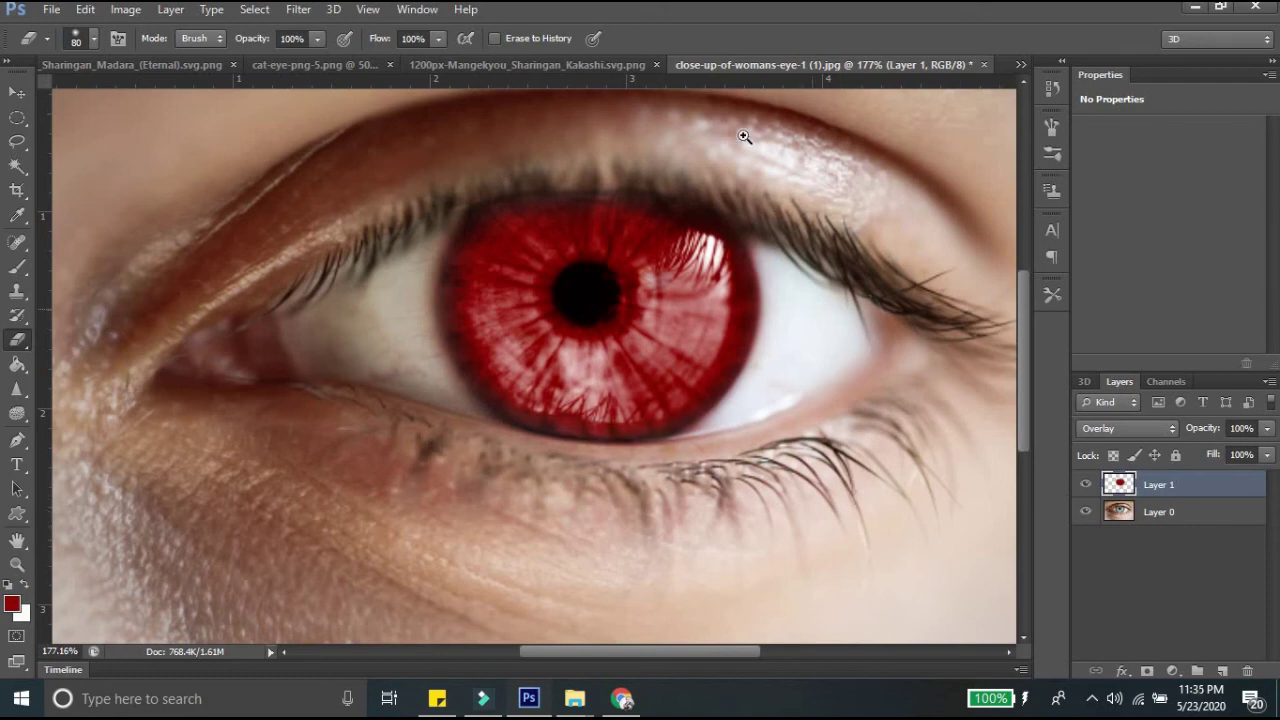
key("z")
left_click(495, 39)
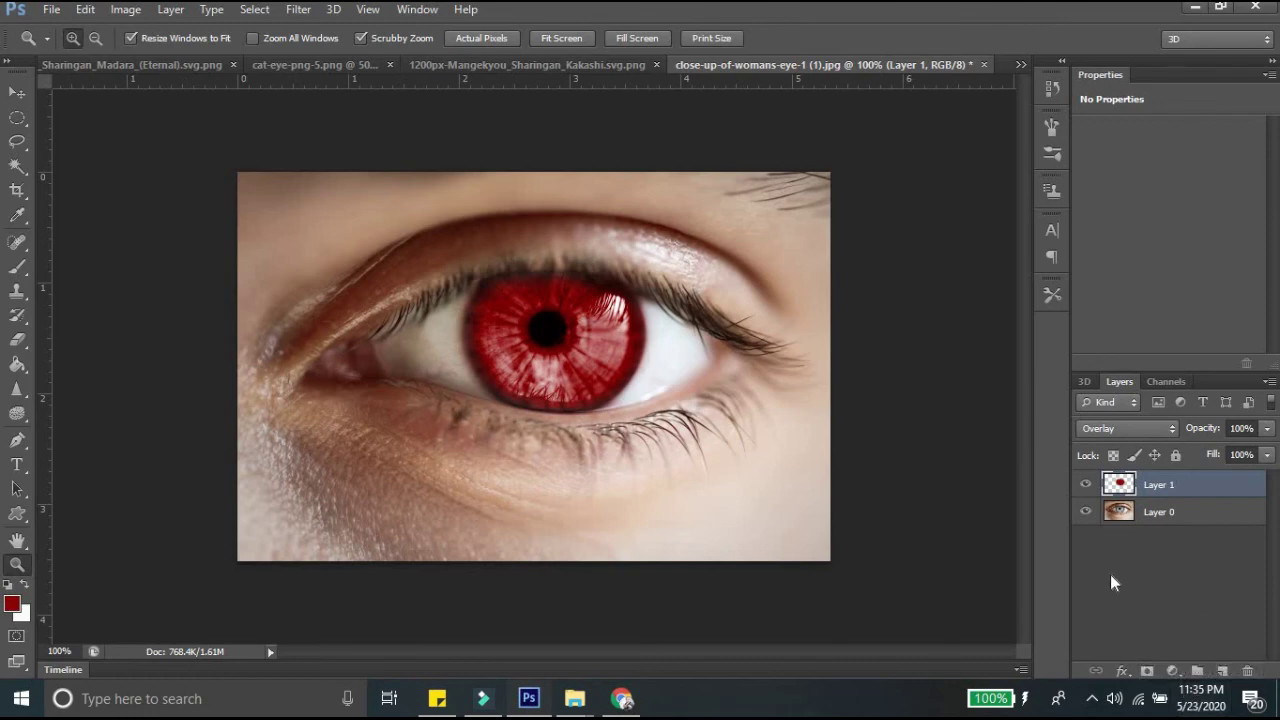
Save the red-iris version as JPEG 'close-up-of-womans-eye-1 (1).jpg', replacing the existing file
key("ctrl+shift+s")
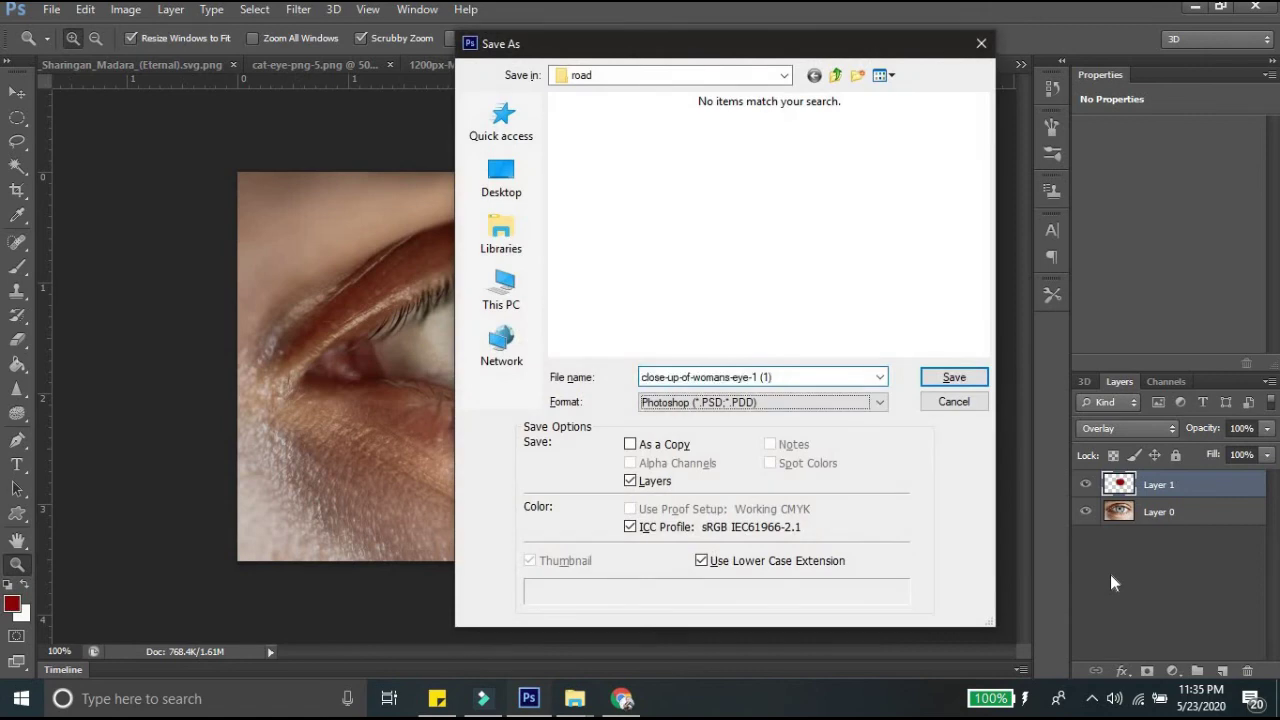
key("j")
key("Return")
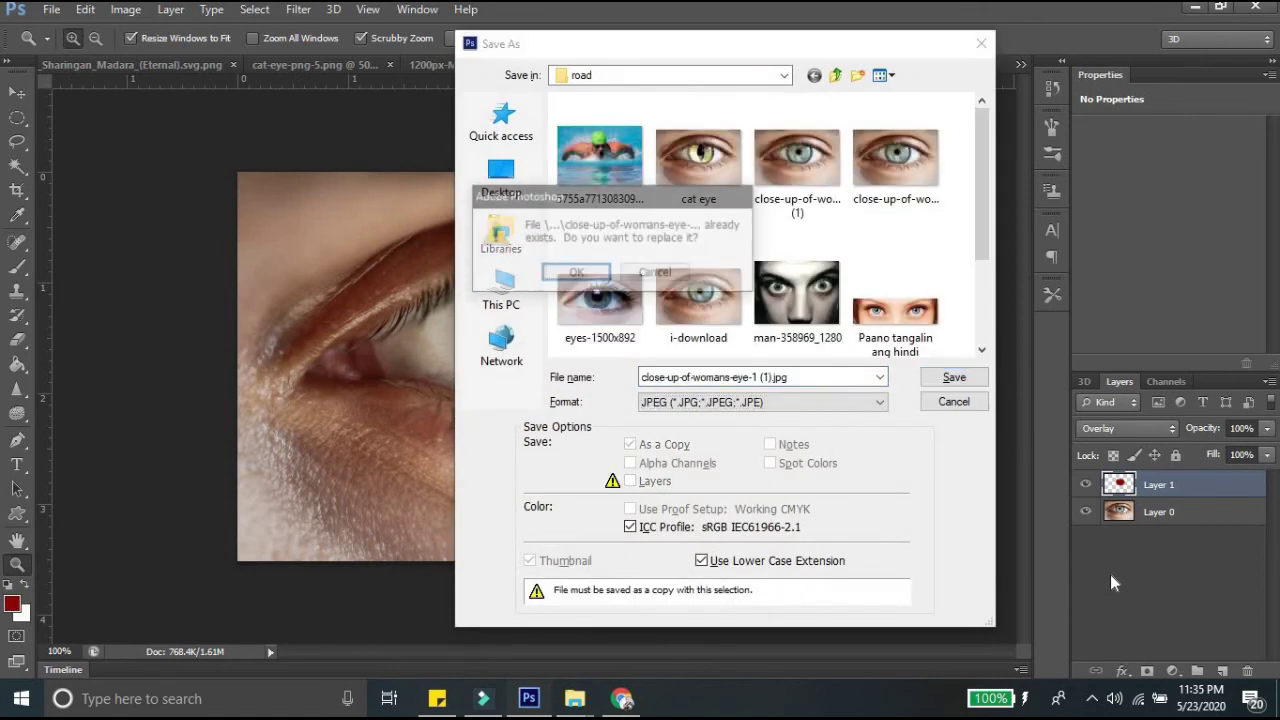
key("y")
key("Return")
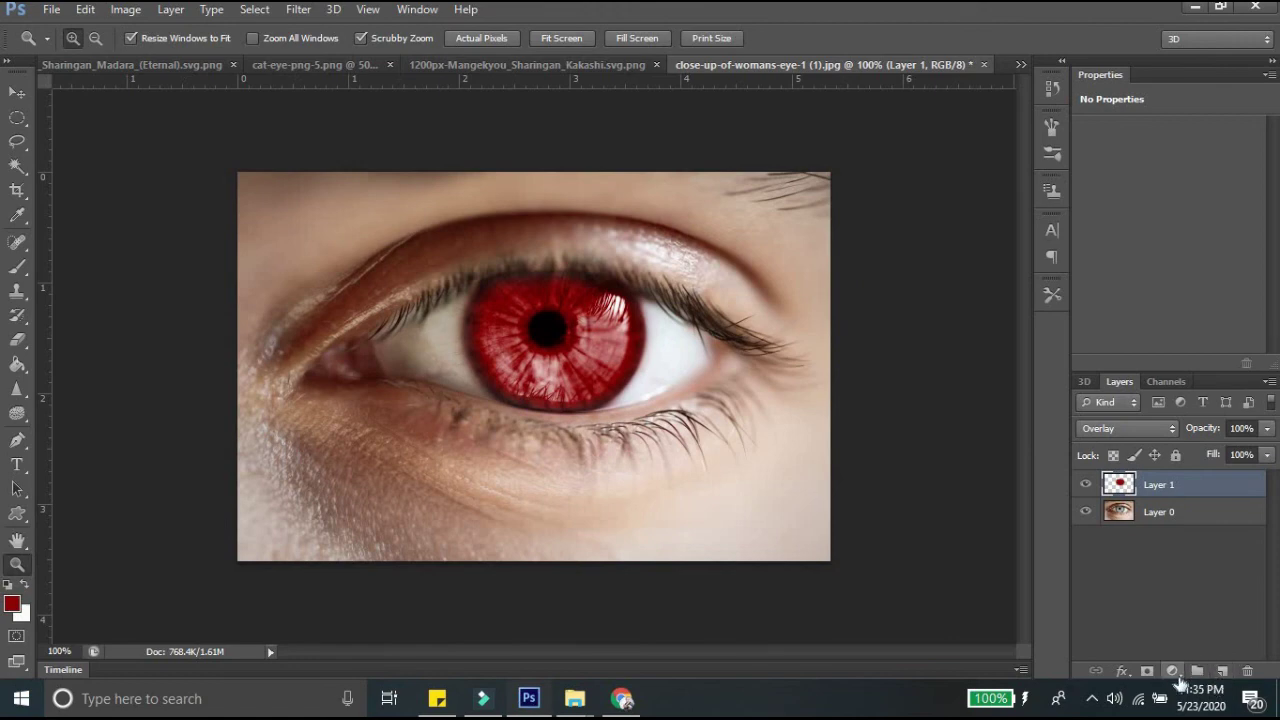
left_click(1173, 672)
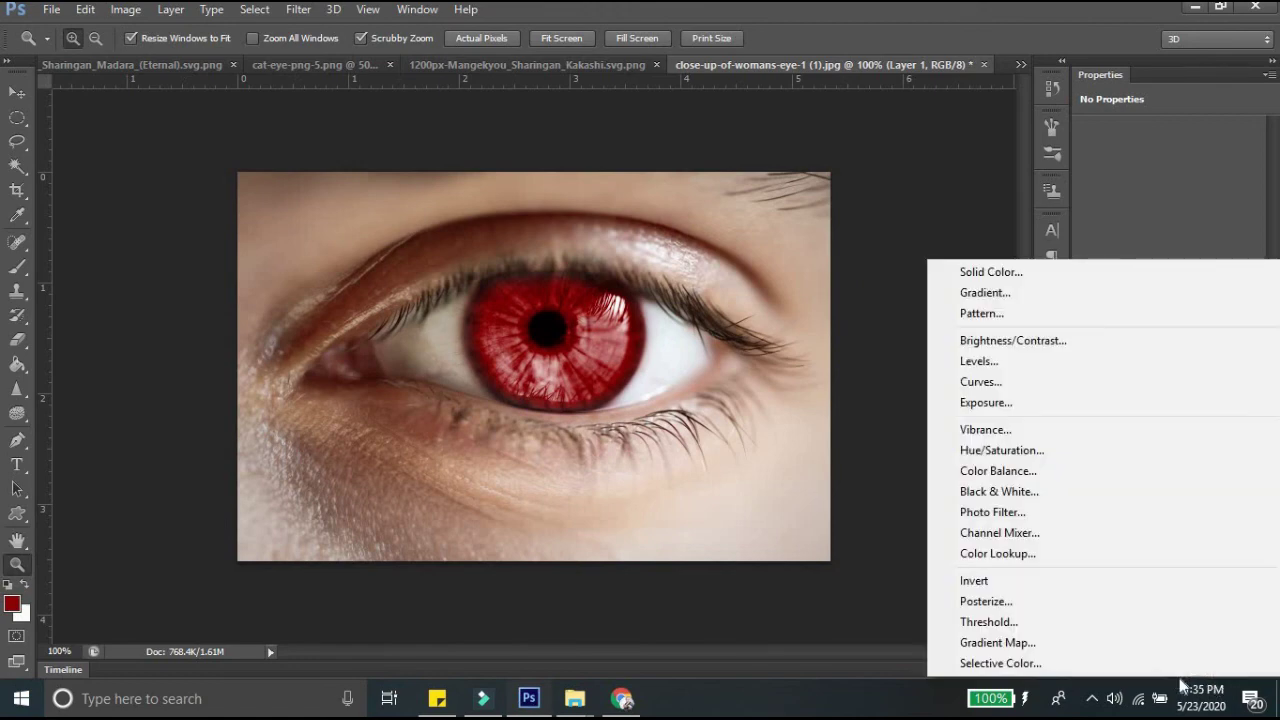
Add a Hue/Saturation layer clipped to Layer 1, with Hue +180 and Saturation +6
left_click(1042, 451)
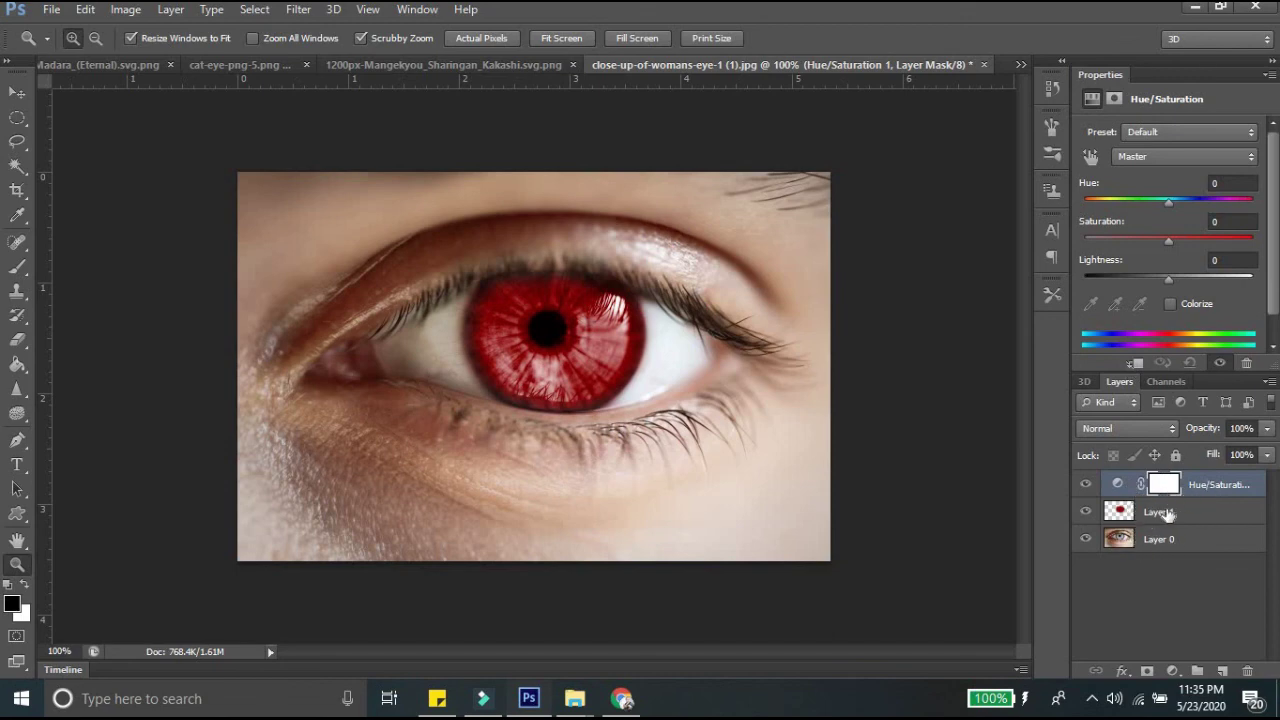
left_click(1135, 365)
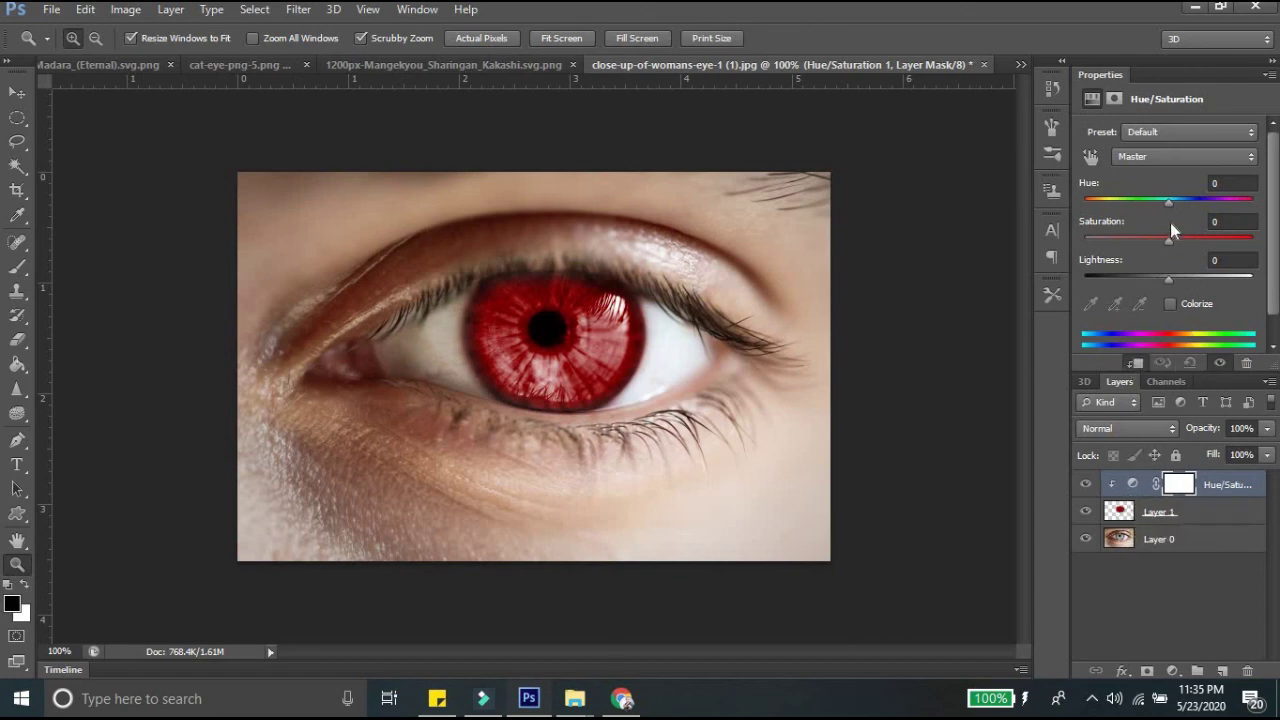
mouse_move(1169, 202)
left_mouse_down()
mouse_move(1096, 206)
mouse_move(1272, 210)
left_mouse_up()
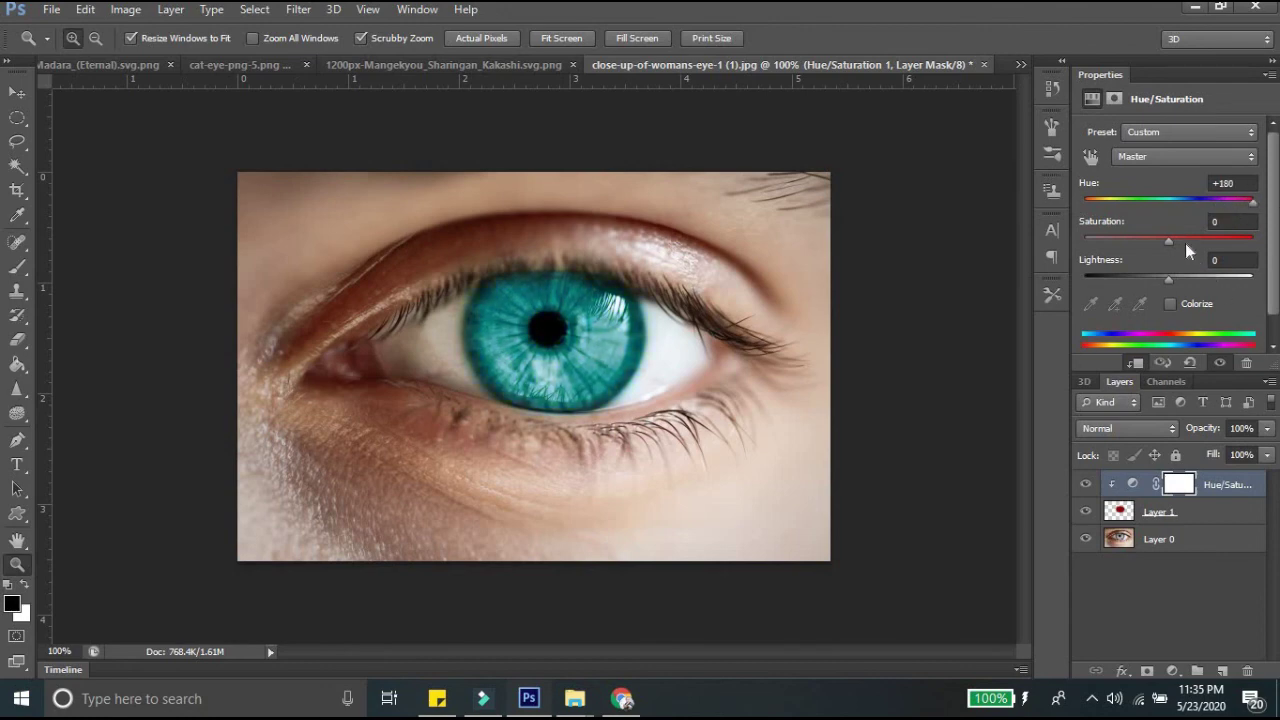
mouse_move(1169, 243)
left_mouse_down()
mouse_move(1205, 244)
mouse_move(1176, 245)
left_mouse_up()
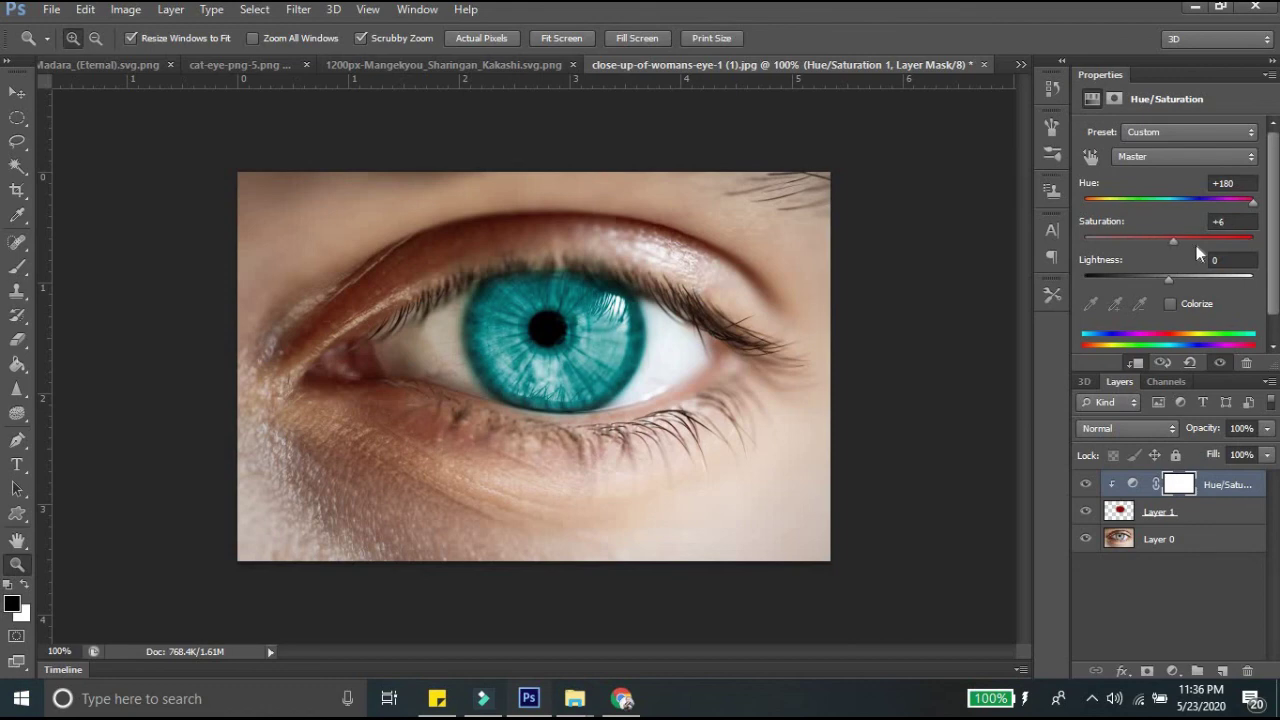